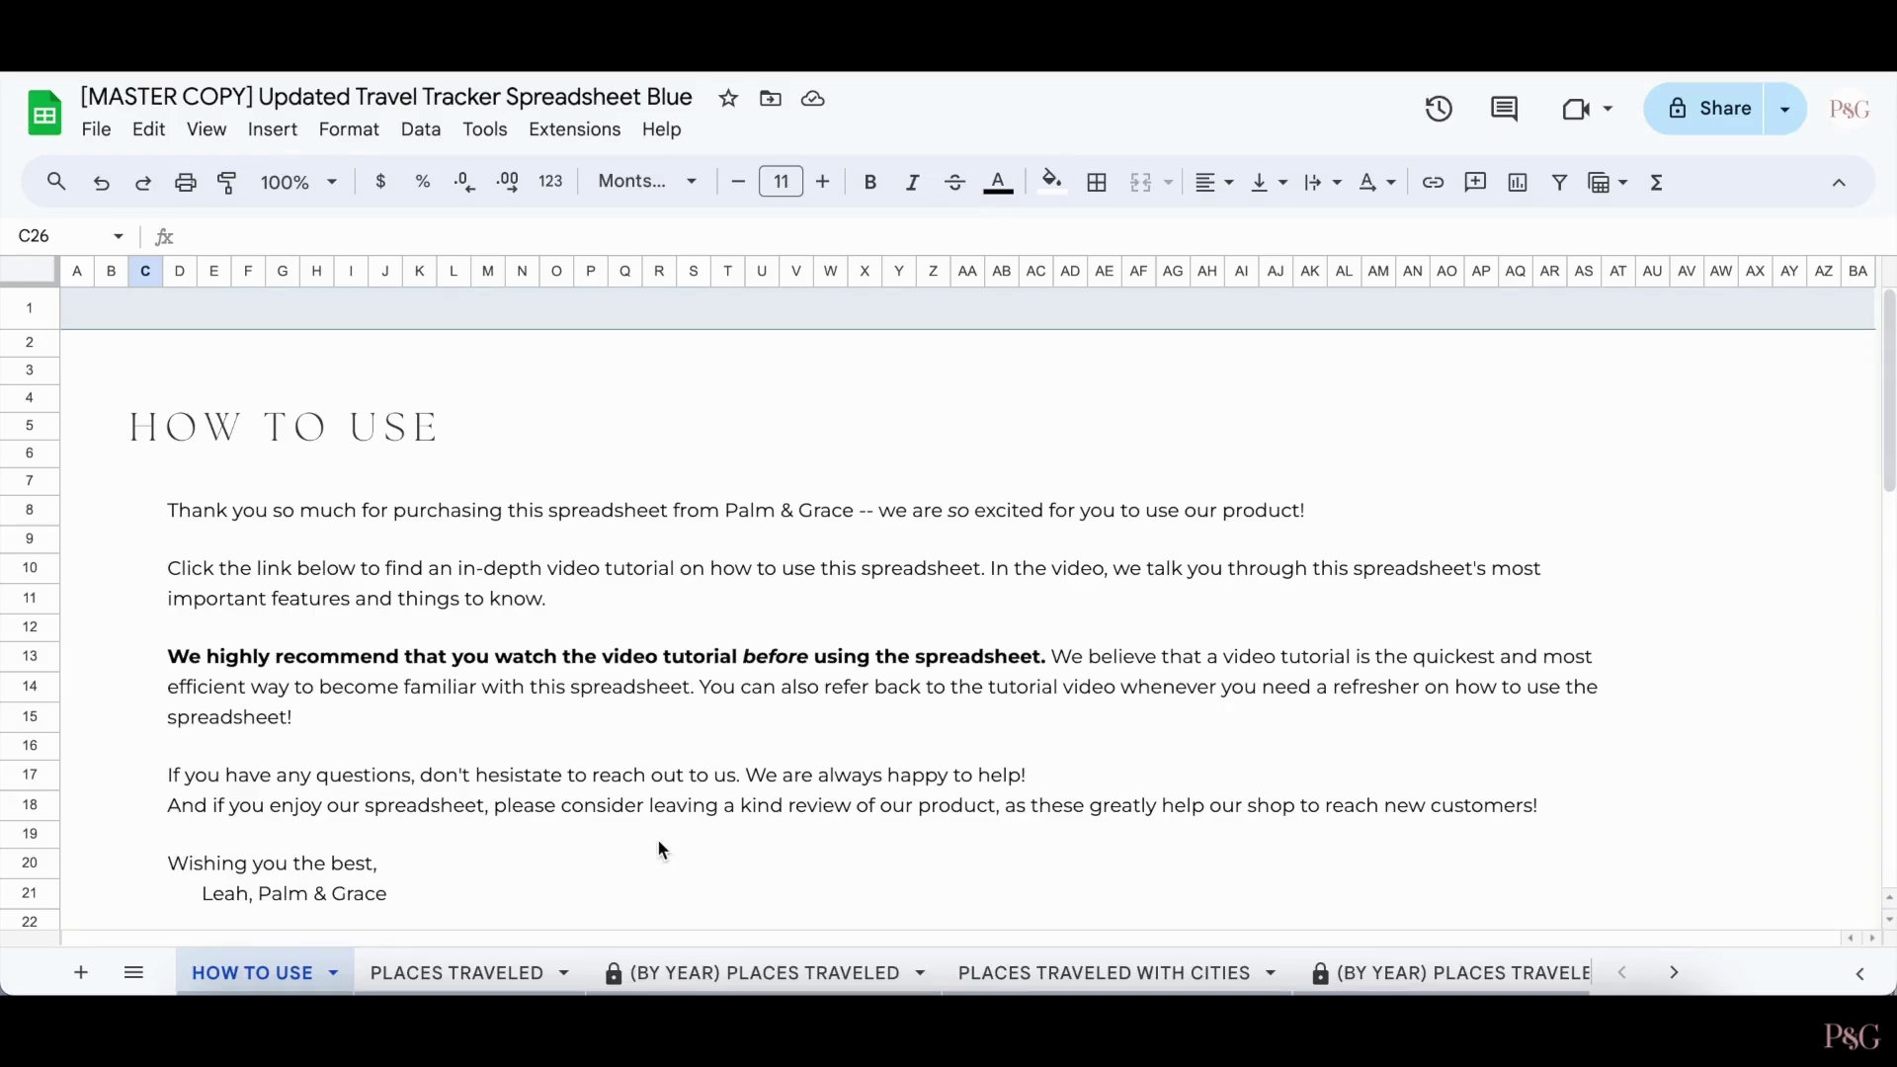
Step: Switch to the PLACES TRAVELED sheet with its continent pie chart and US and world maps
{"action": "left_click", "coordinate": [486, 968]}
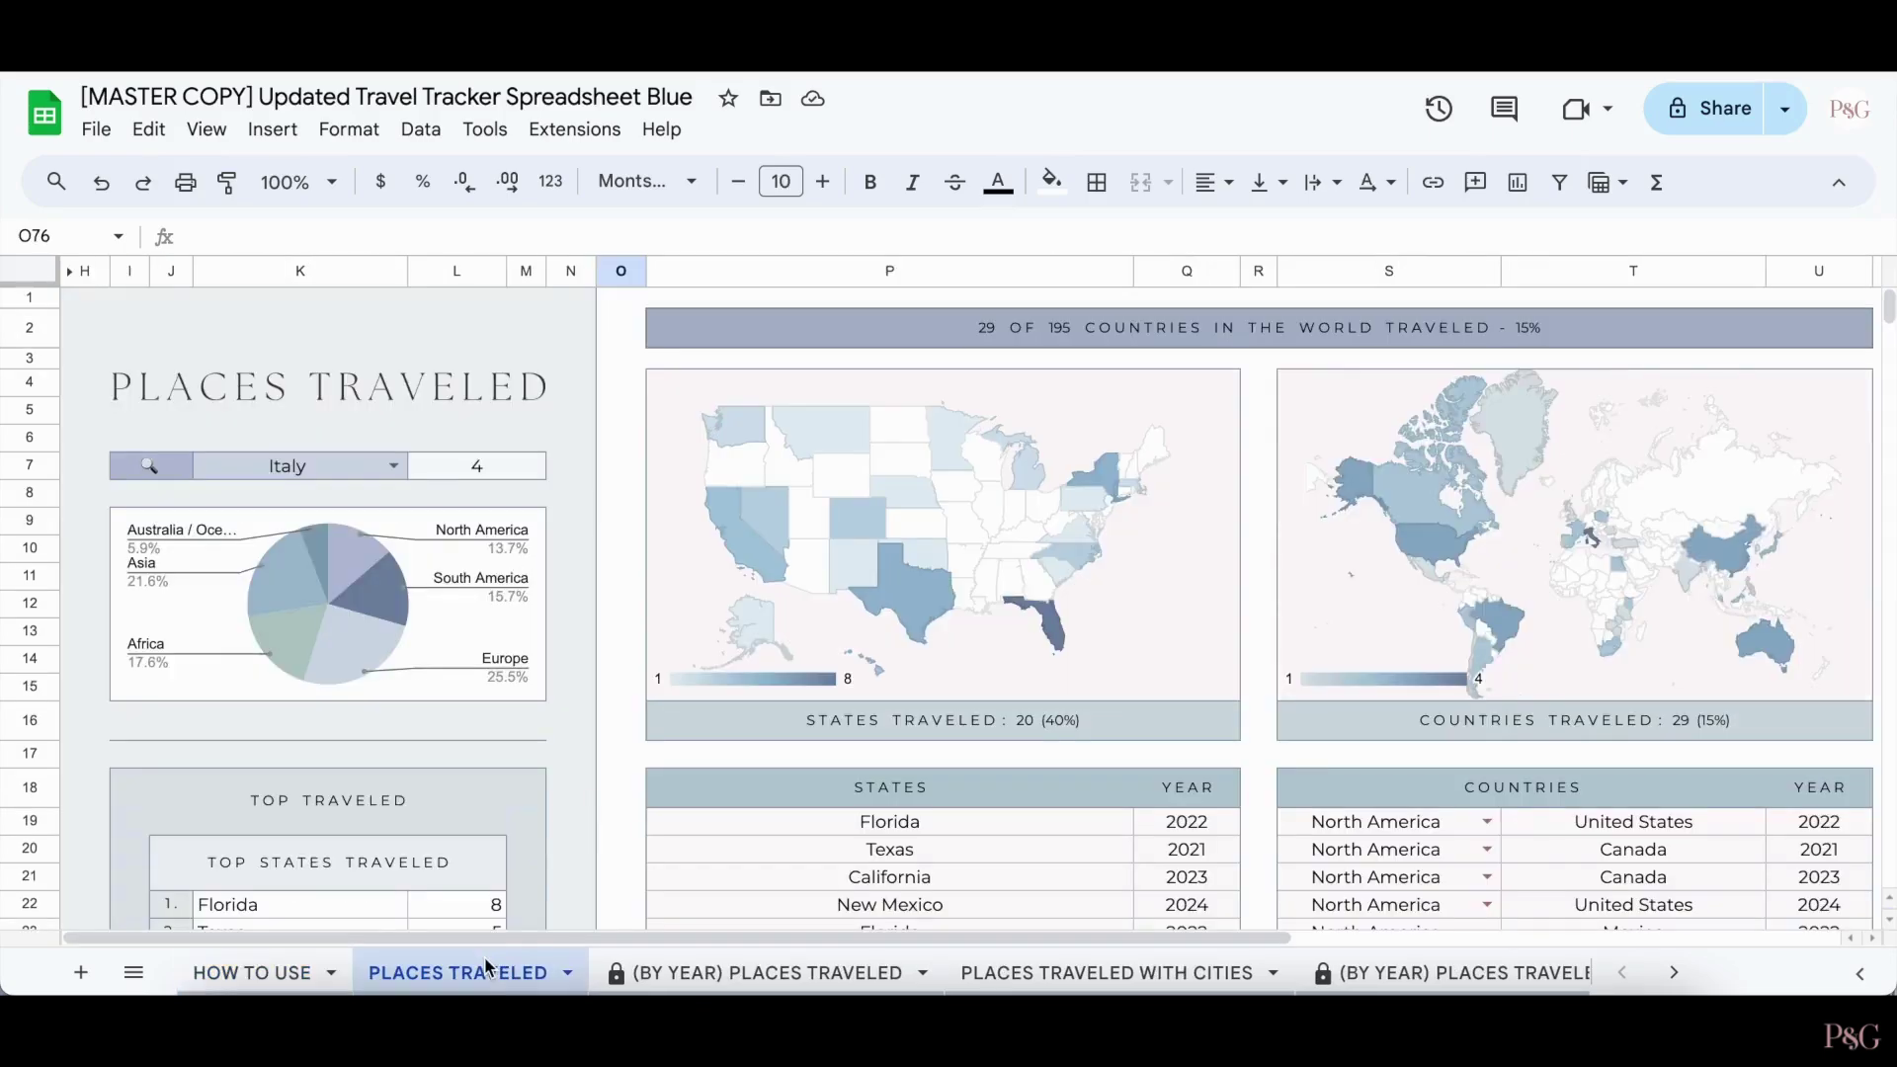
Step: Glance at the PLACES TRAVELED WITH CITIES sheet, then return to PLACES TRAVELED
{"action": "left_click", "coordinate": [1207, 971]}
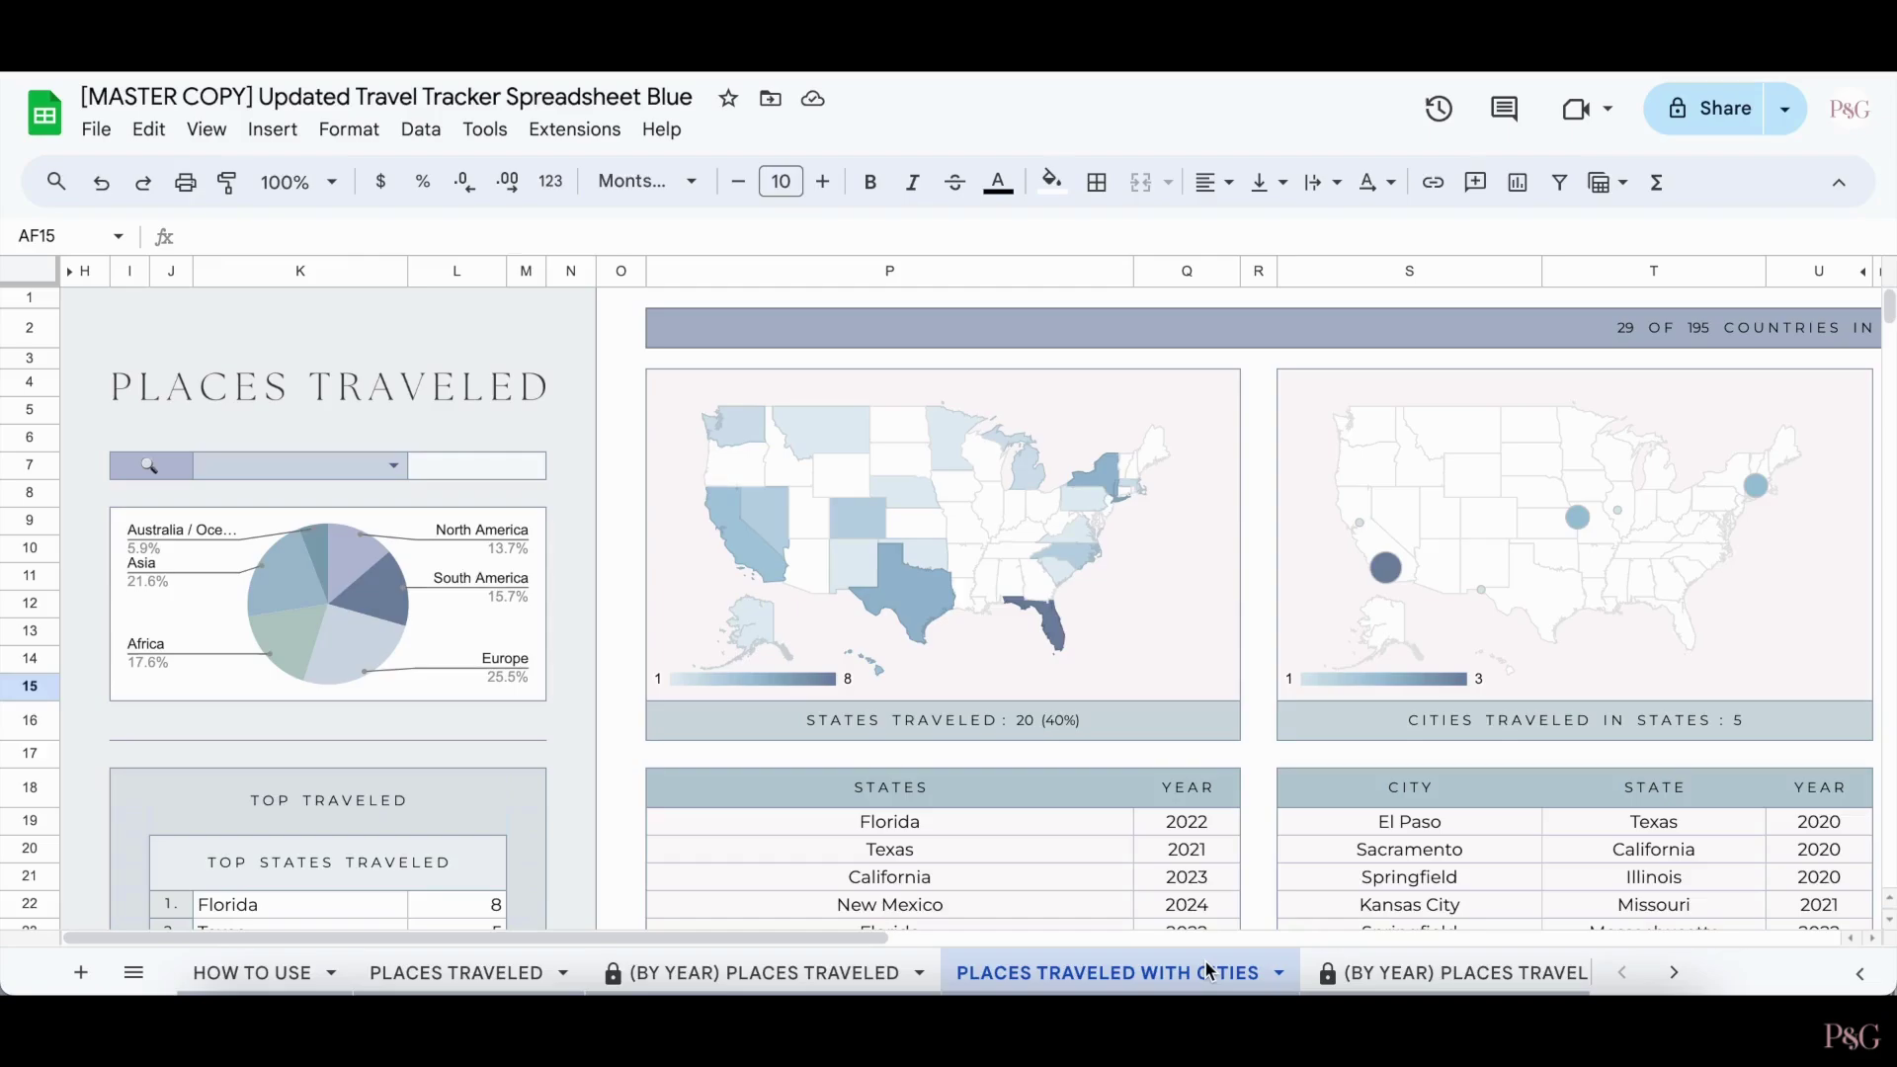
{"action": "left_click", "coordinate": [470, 973]}
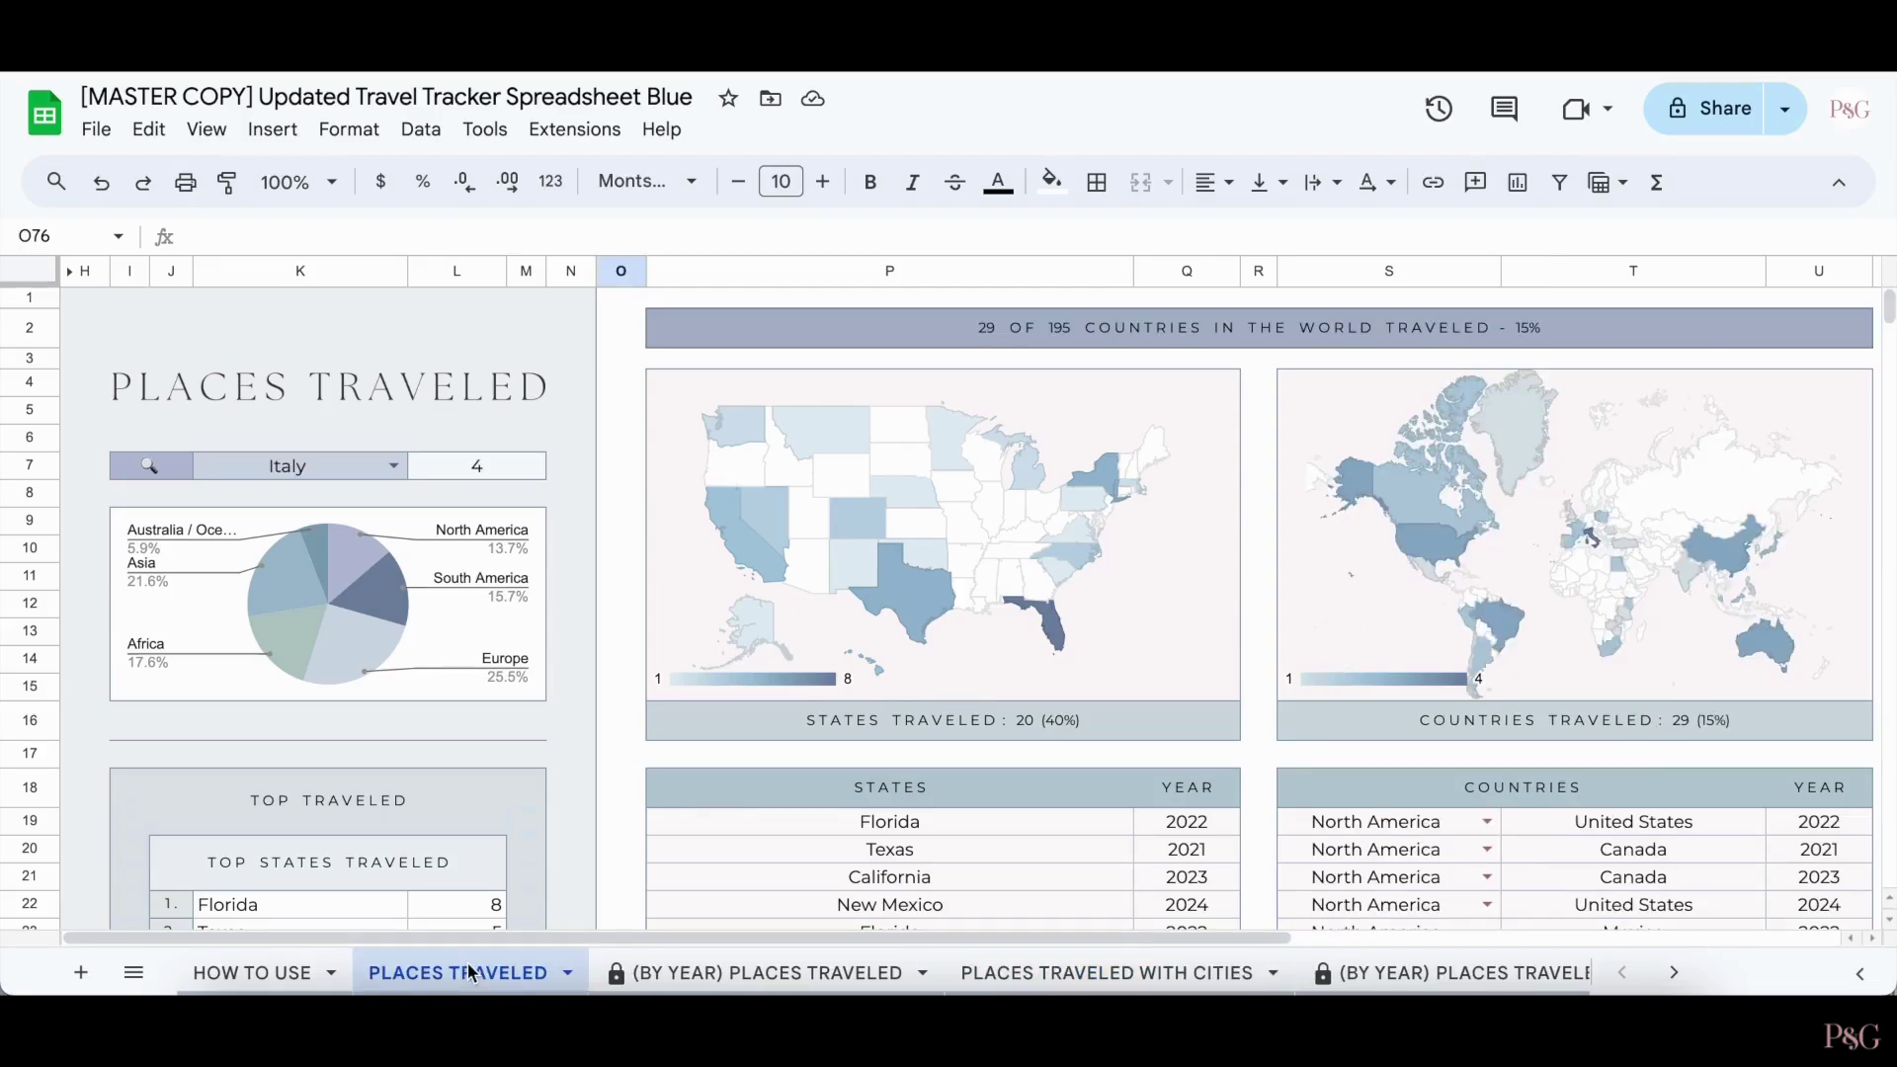
{"action": "scroll", "coordinate": [727, 701], "scroll_direction": "down", "scroll_amount": 3}
{"action": "scroll", "coordinate": [727, 701], "scroll_direction": "right", "scroll_amount": 1}
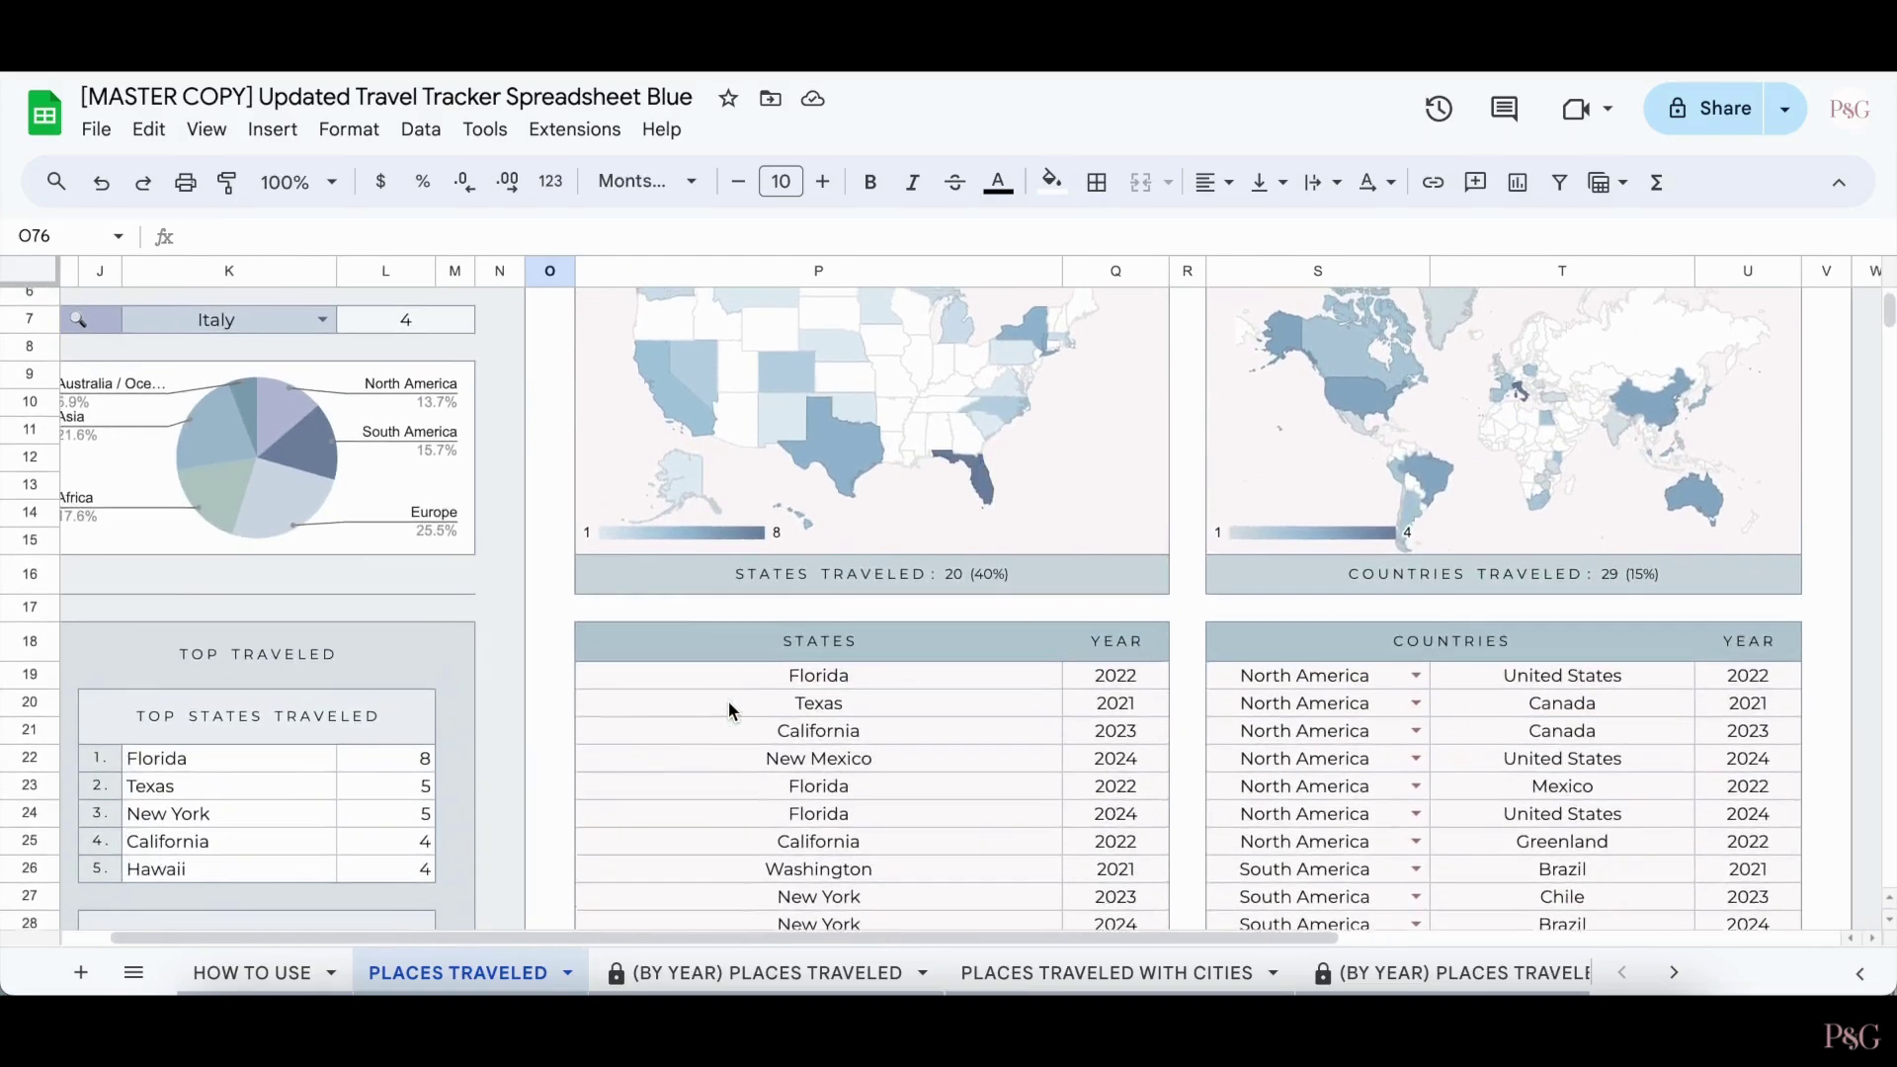
{"action": "scroll", "coordinate": [727, 702], "scroll_direction": "up", "scroll_amount": 3}
{"action": "scroll", "coordinate": [727, 701], "scroll_direction": "left", "scroll_amount": 1}
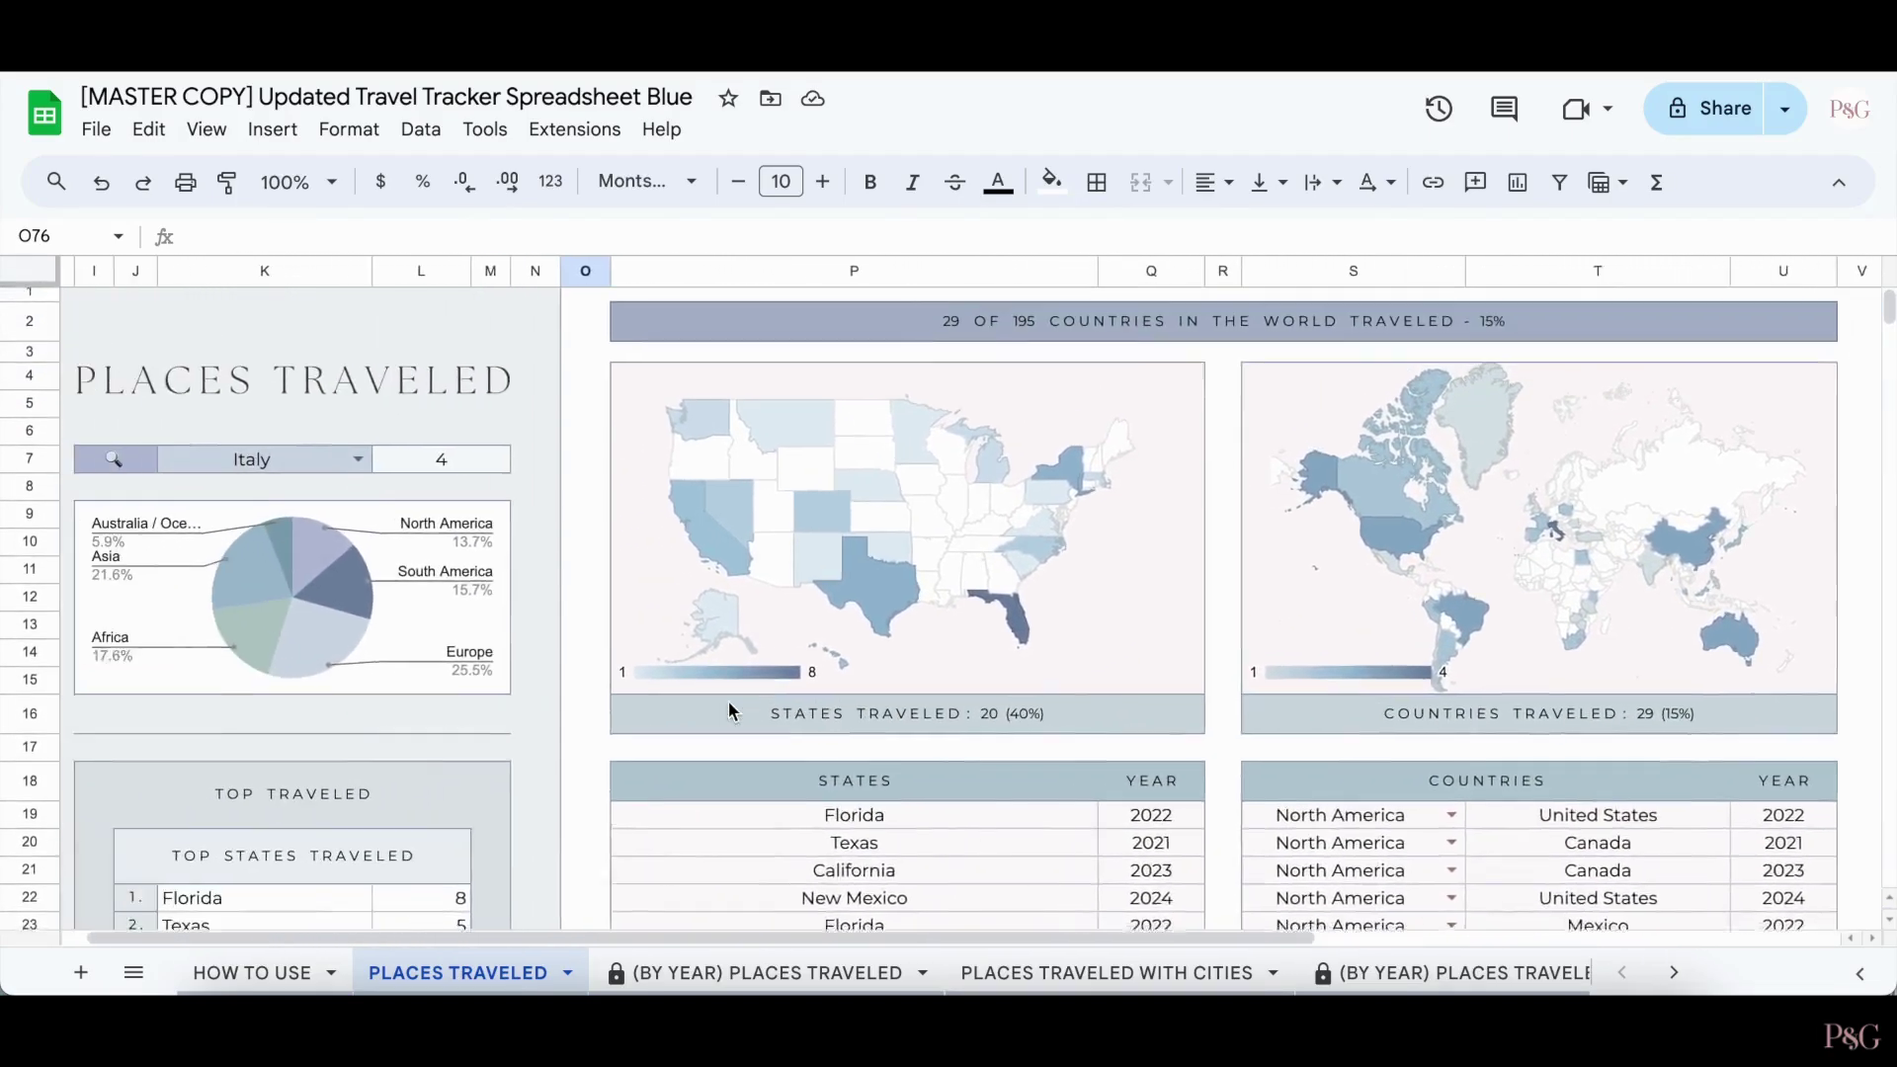
{"action": "scroll", "coordinate": [727, 701], "scroll_direction": "left", "scroll_amount": 1}
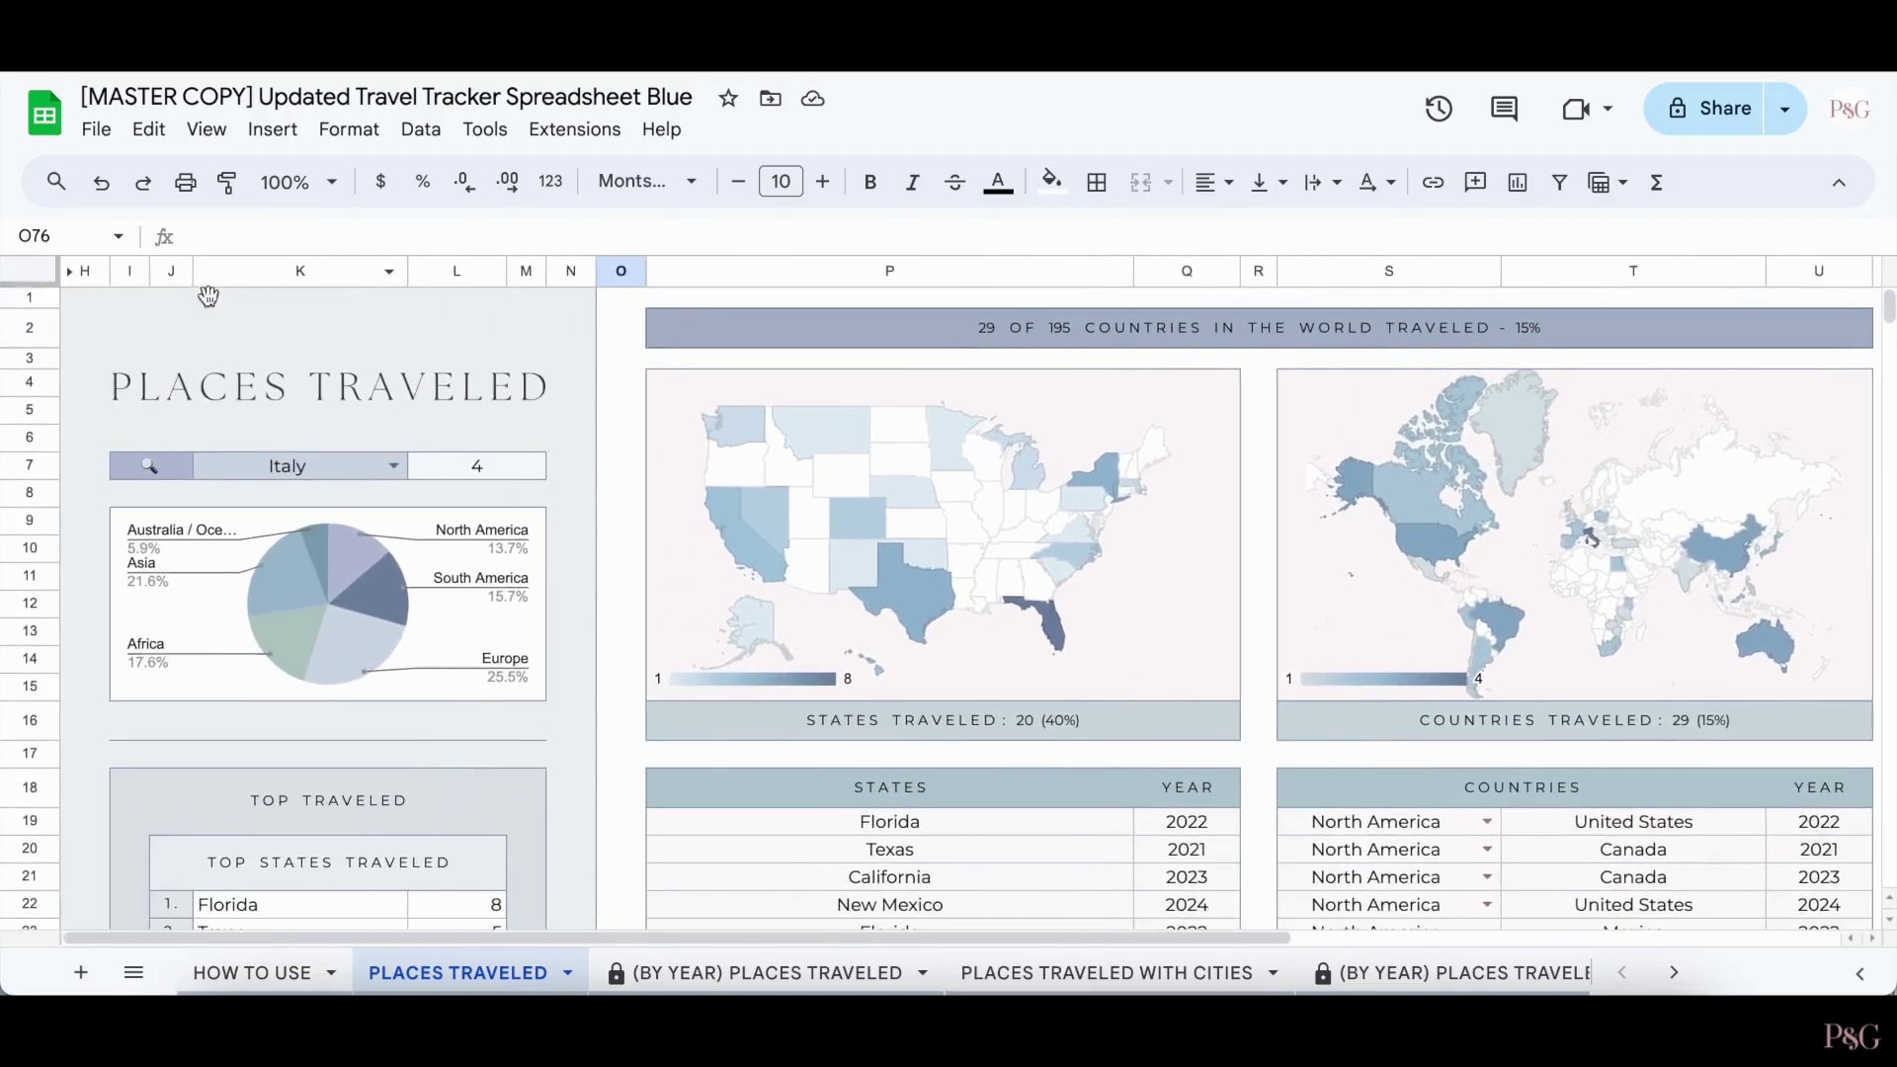
Step: Set the K7 place lookup to Pennsylvania, showing a visit count of 1
{"action": "left_click", "coordinate": [398, 468]}
{"action": "left_click", "coordinate": [329, 610]}
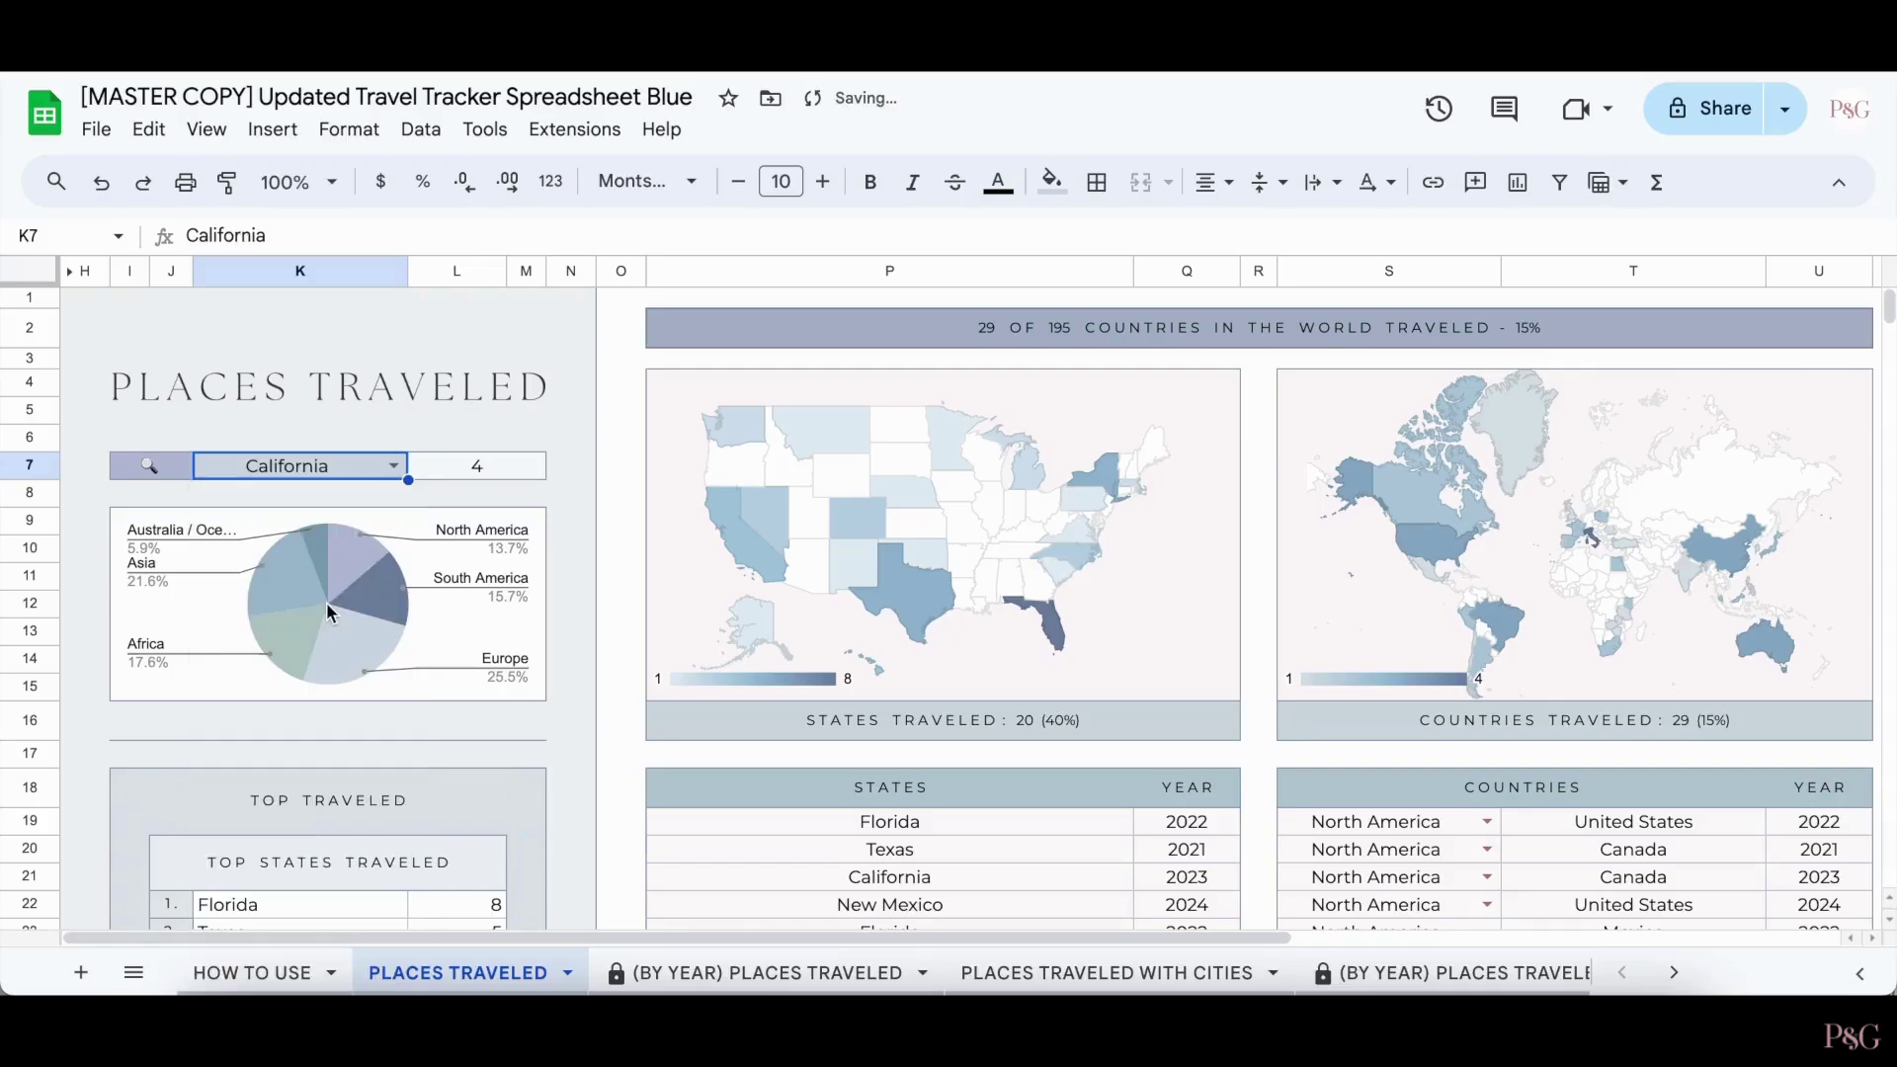
{"action": "key", "text": "ctrl+z"}
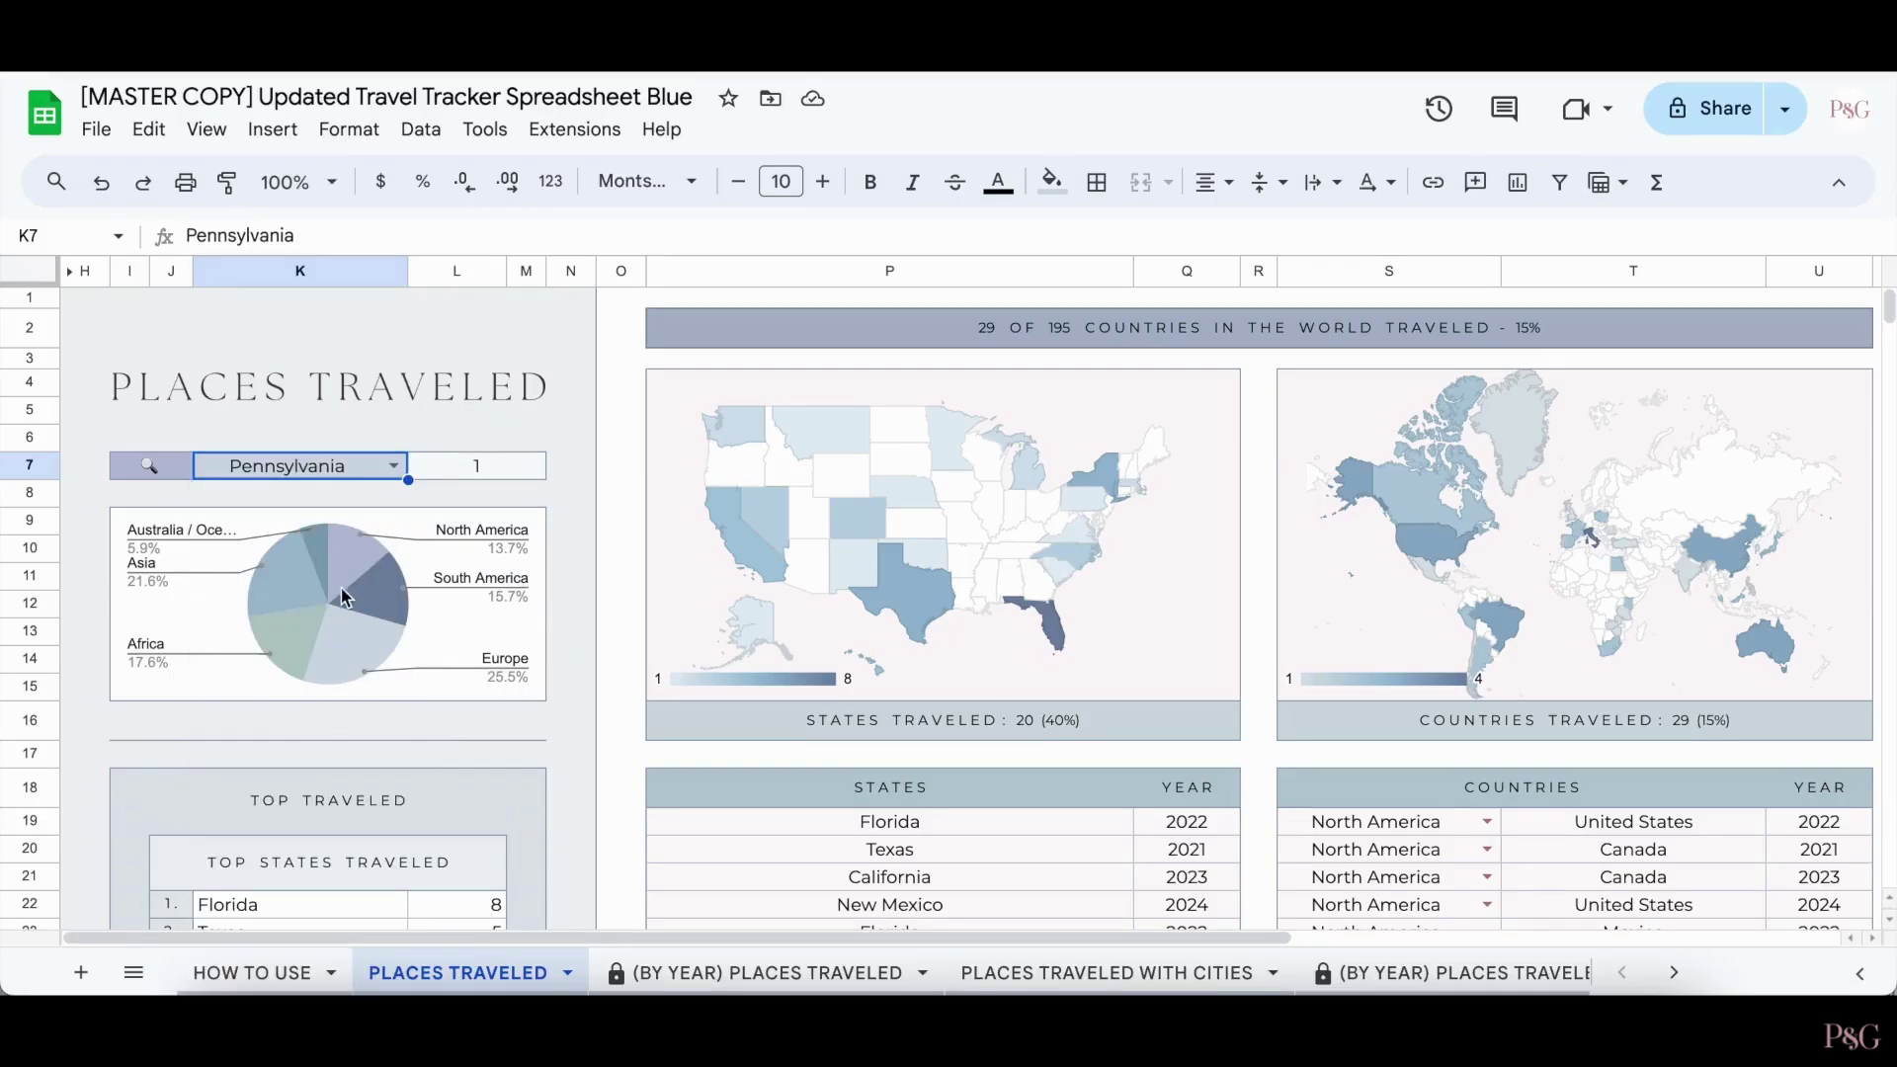
{"action": "left_click", "coordinate": [567, 640]}
{"action": "scroll", "coordinate": [569, 644], "scroll_direction": "down", "scroll_amount": 5}
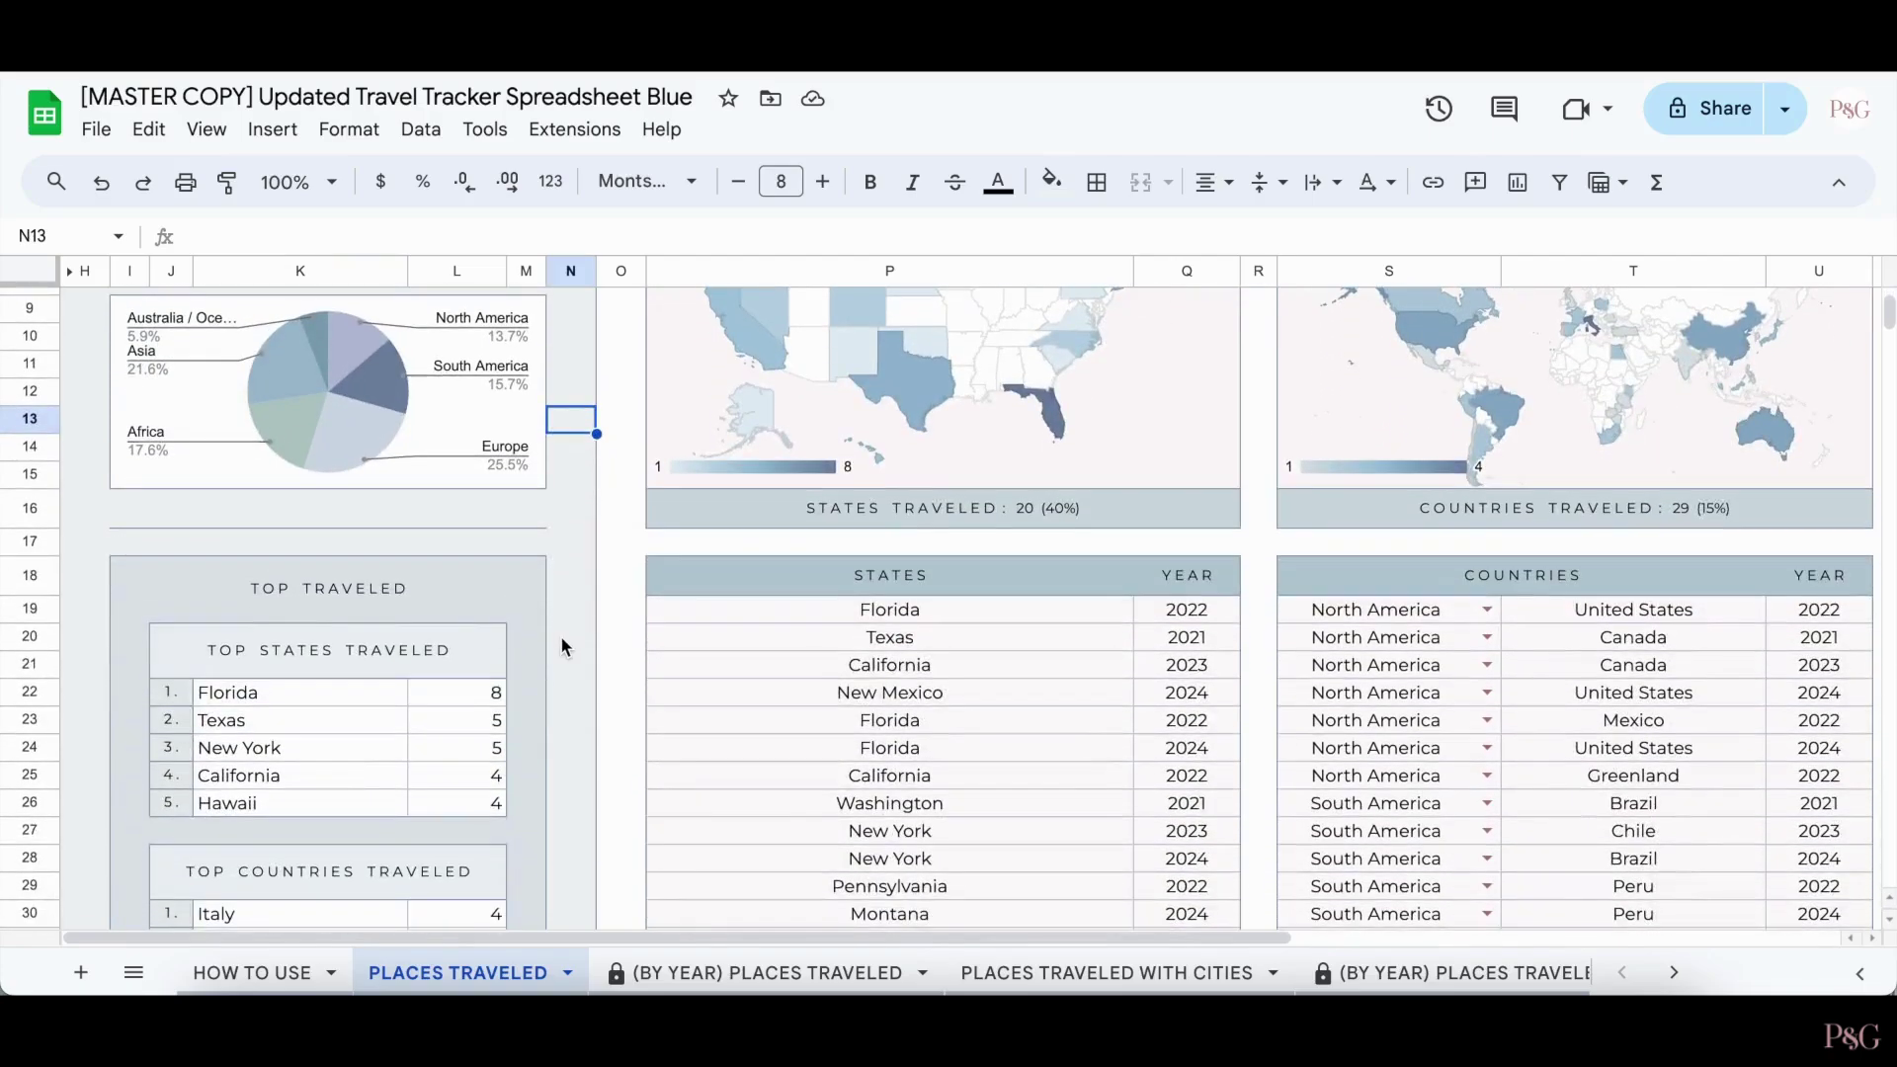
{"action": "scroll", "coordinate": [382, 710], "scroll_direction": "down", "scroll_amount": 3}
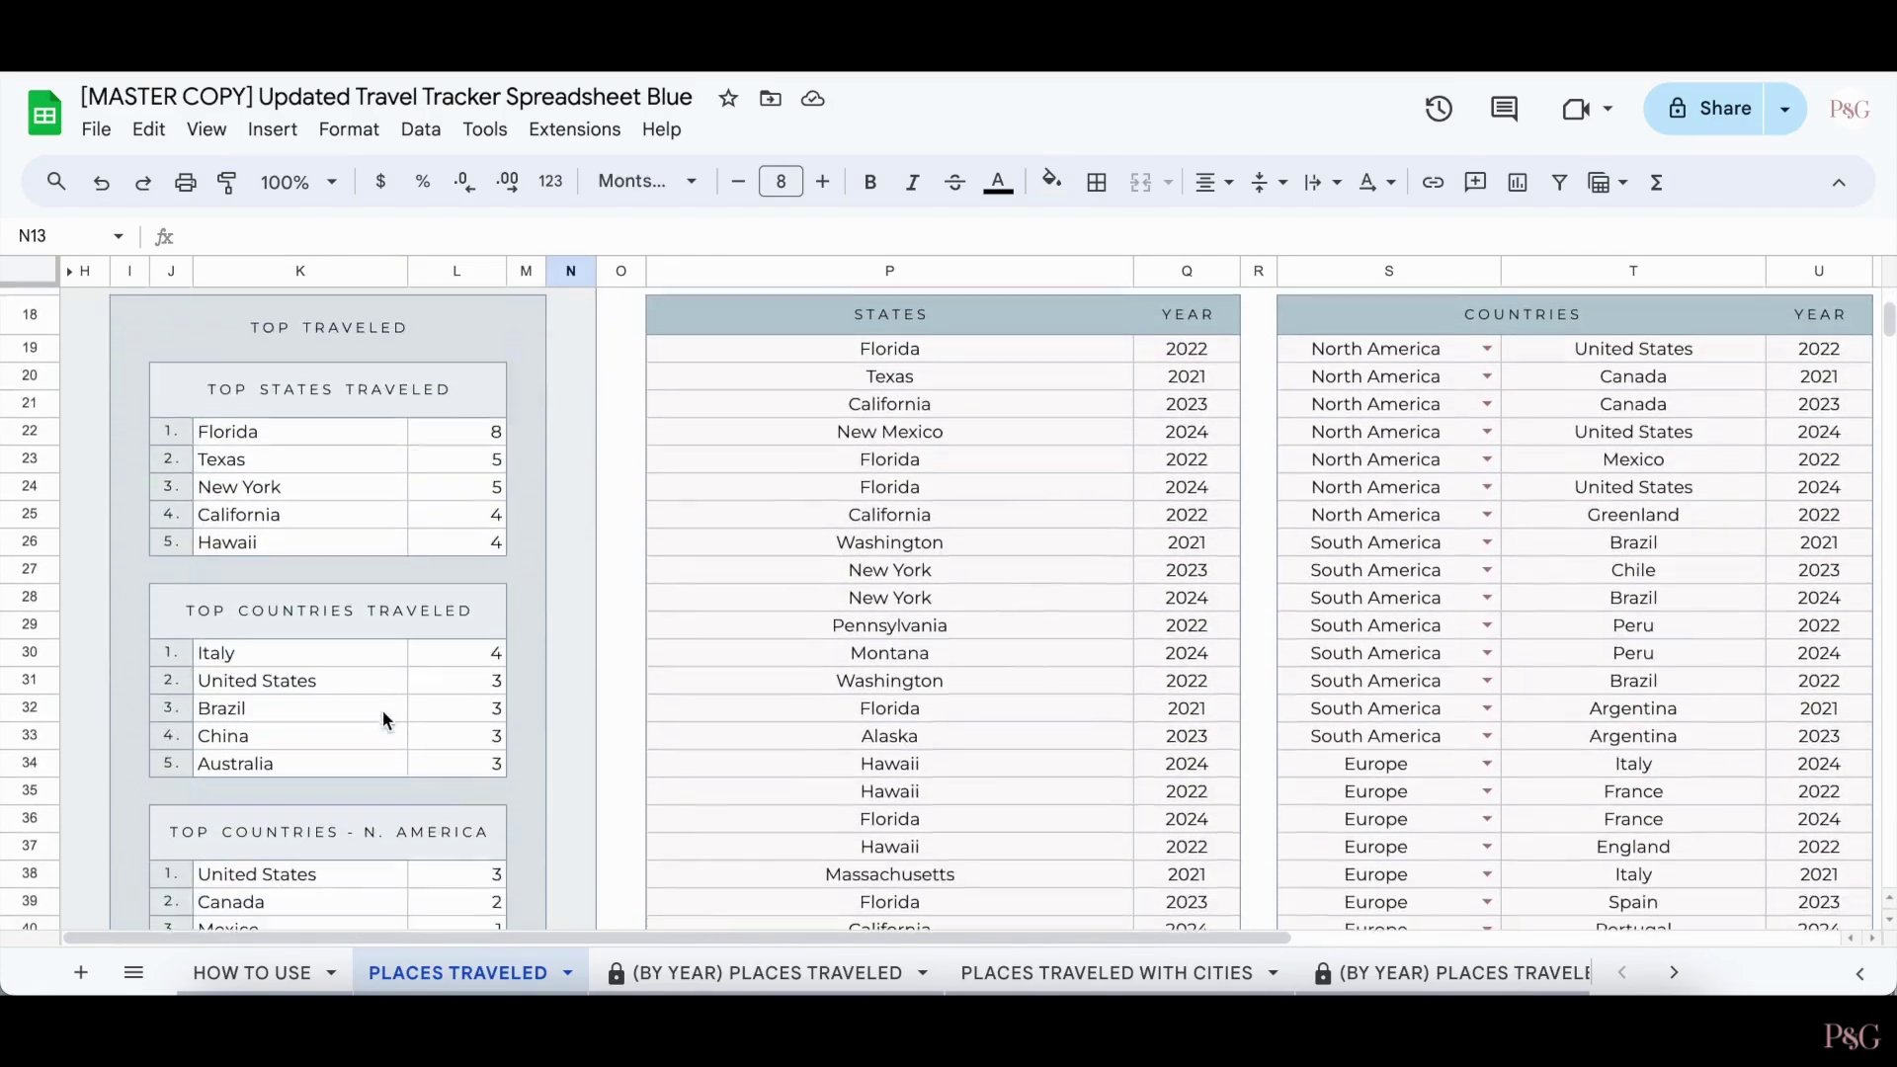
{"action": "scroll", "coordinate": [424, 626], "scroll_direction": "down", "scroll_amount": 3}
{"action": "scroll", "coordinate": [425, 627], "scroll_direction": "down", "scroll_amount": 2}
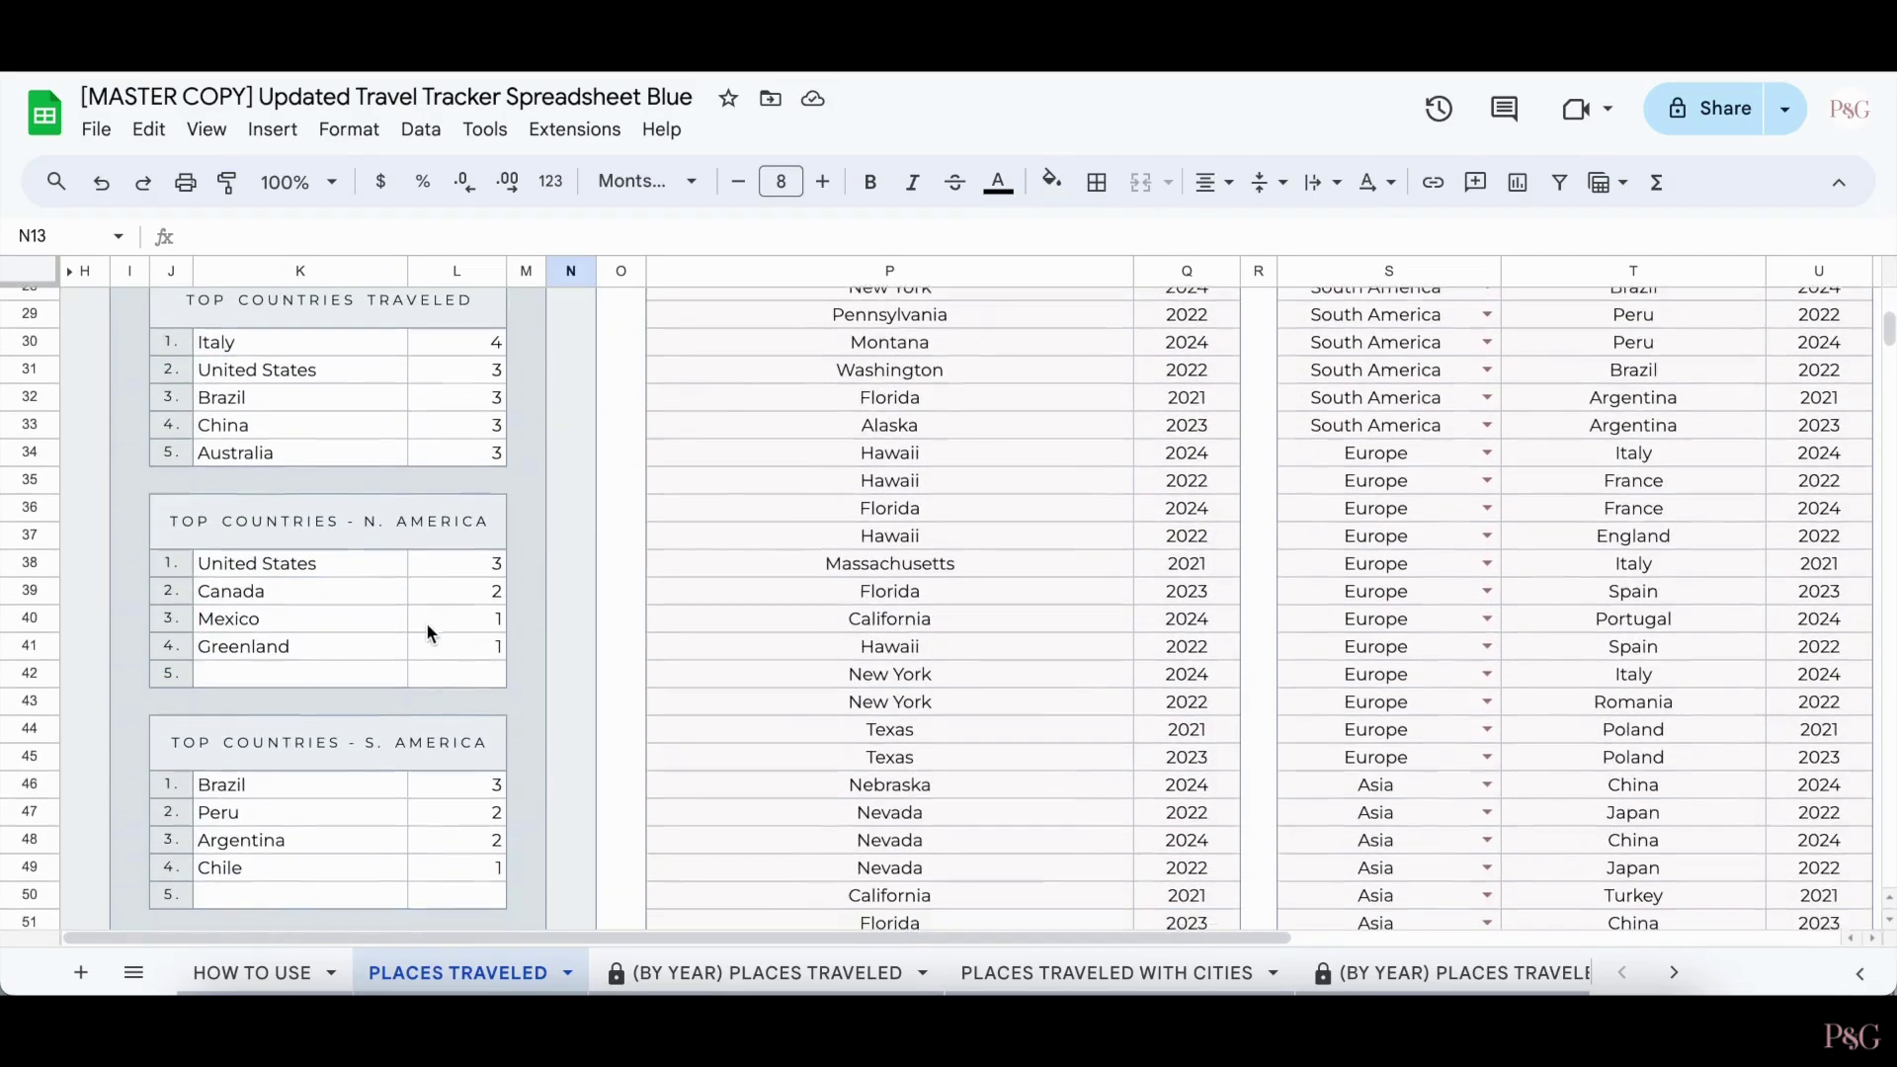
{"action": "scroll", "coordinate": [388, 741], "scroll_direction": "down", "scroll_amount": 5}
{"action": "scroll", "coordinate": [389, 741], "scroll_direction": "down", "scroll_amount": 5}
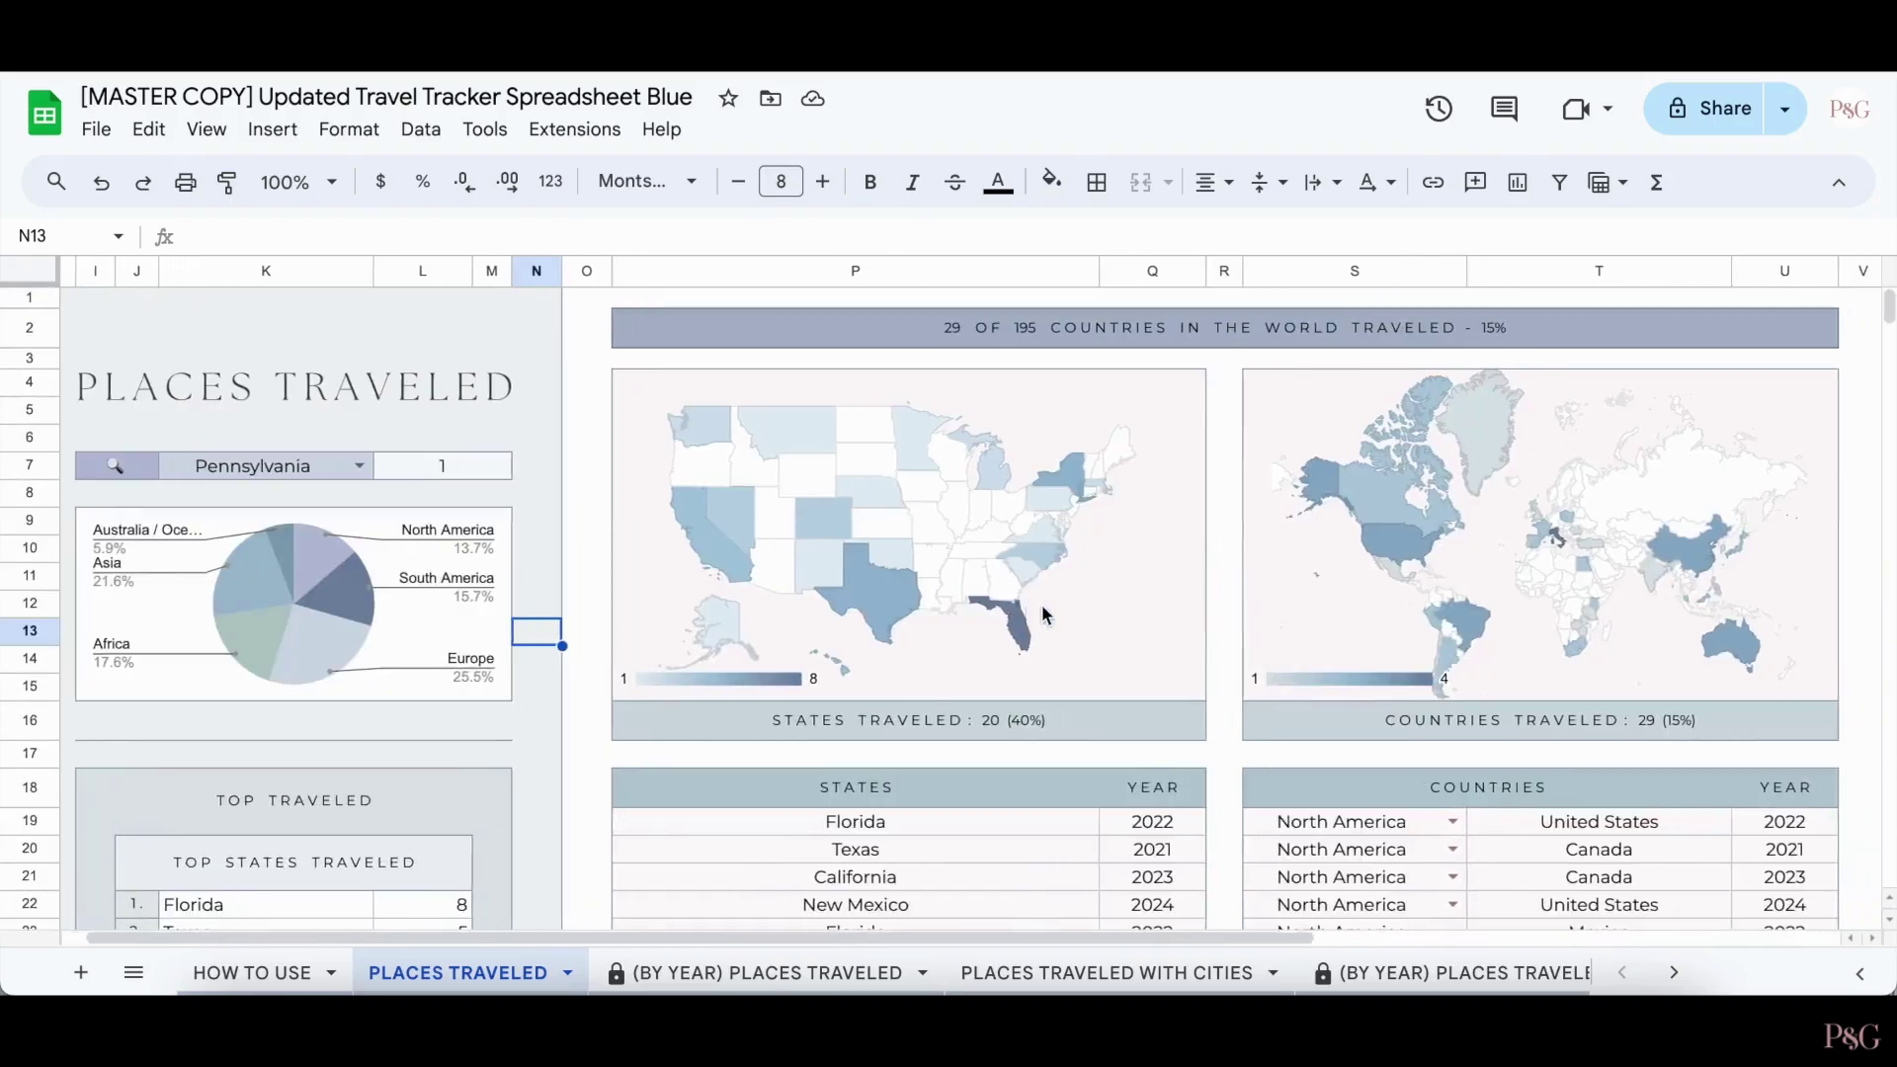
{"action": "scroll", "coordinate": [1041, 603], "scroll_direction": "right", "scroll_amount": 10}
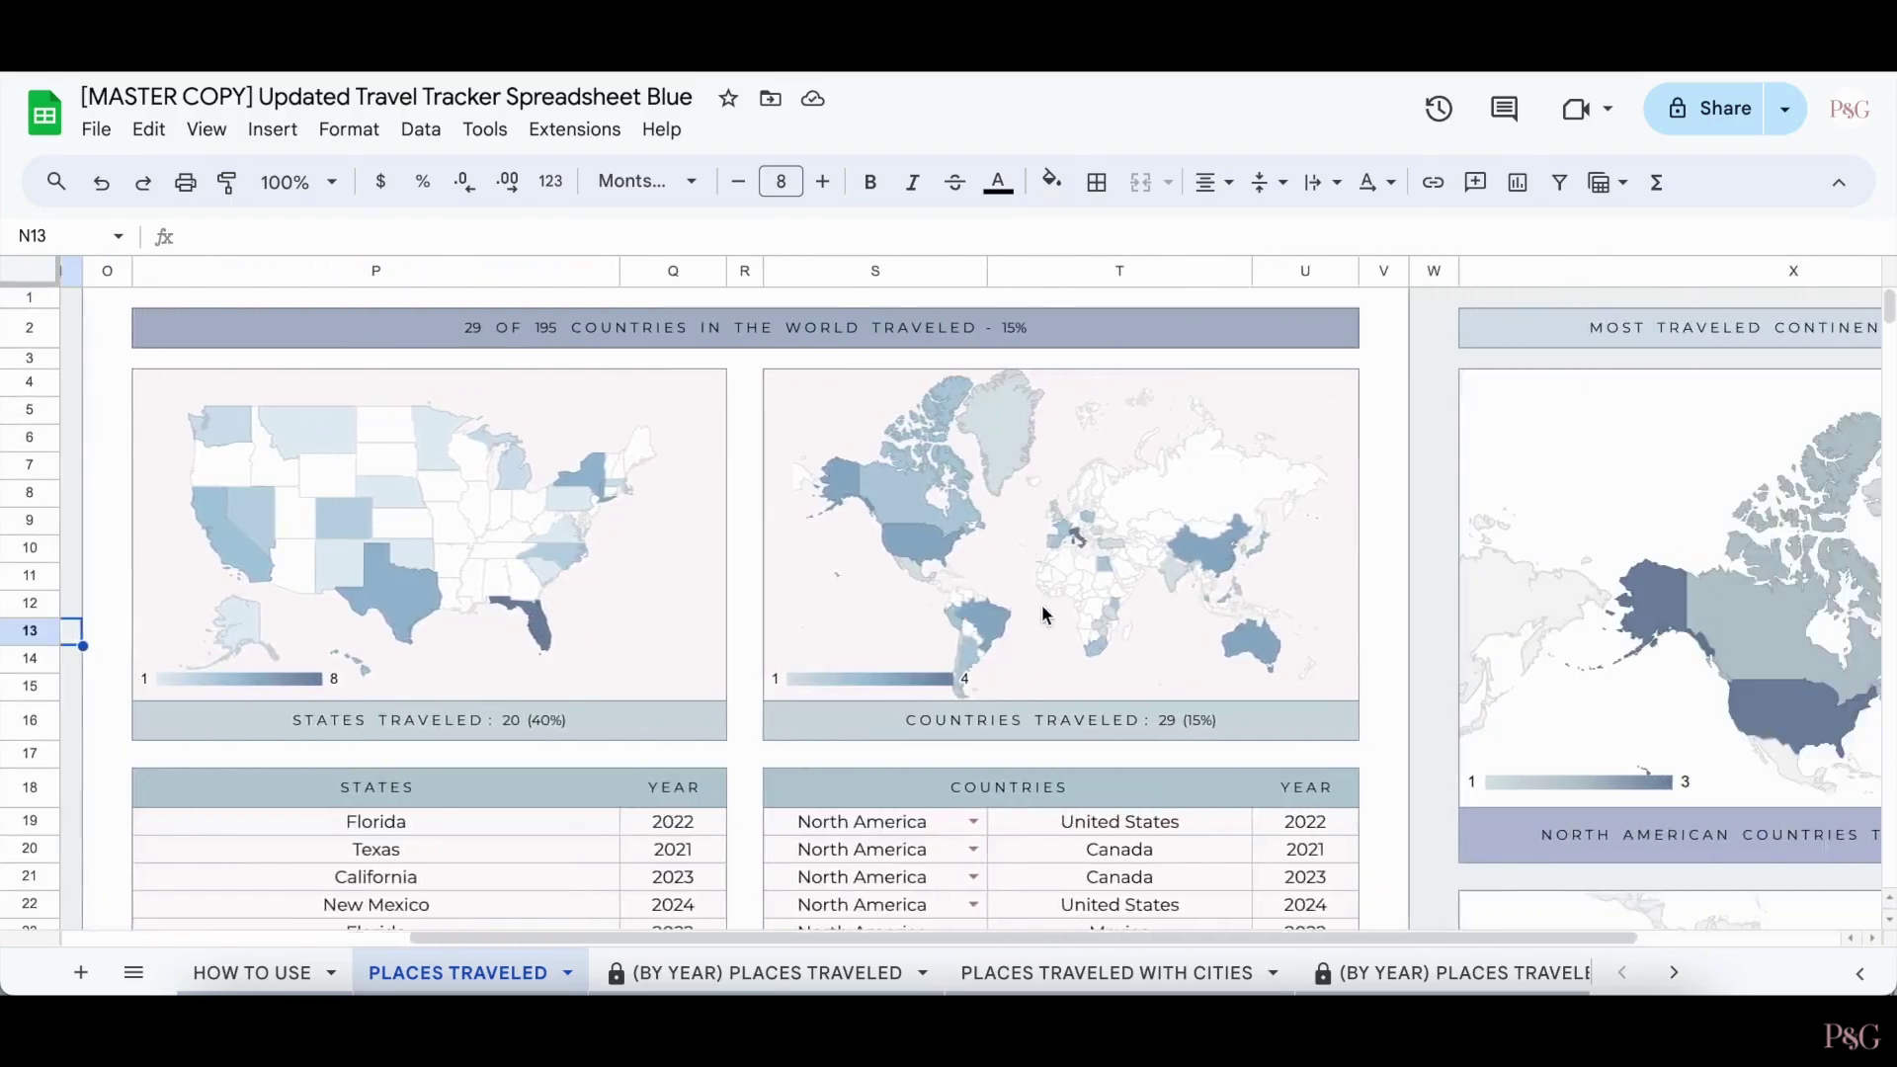
{"action": "scroll", "coordinate": [1407, 785], "scroll_direction": "down", "scroll_amount": 7}
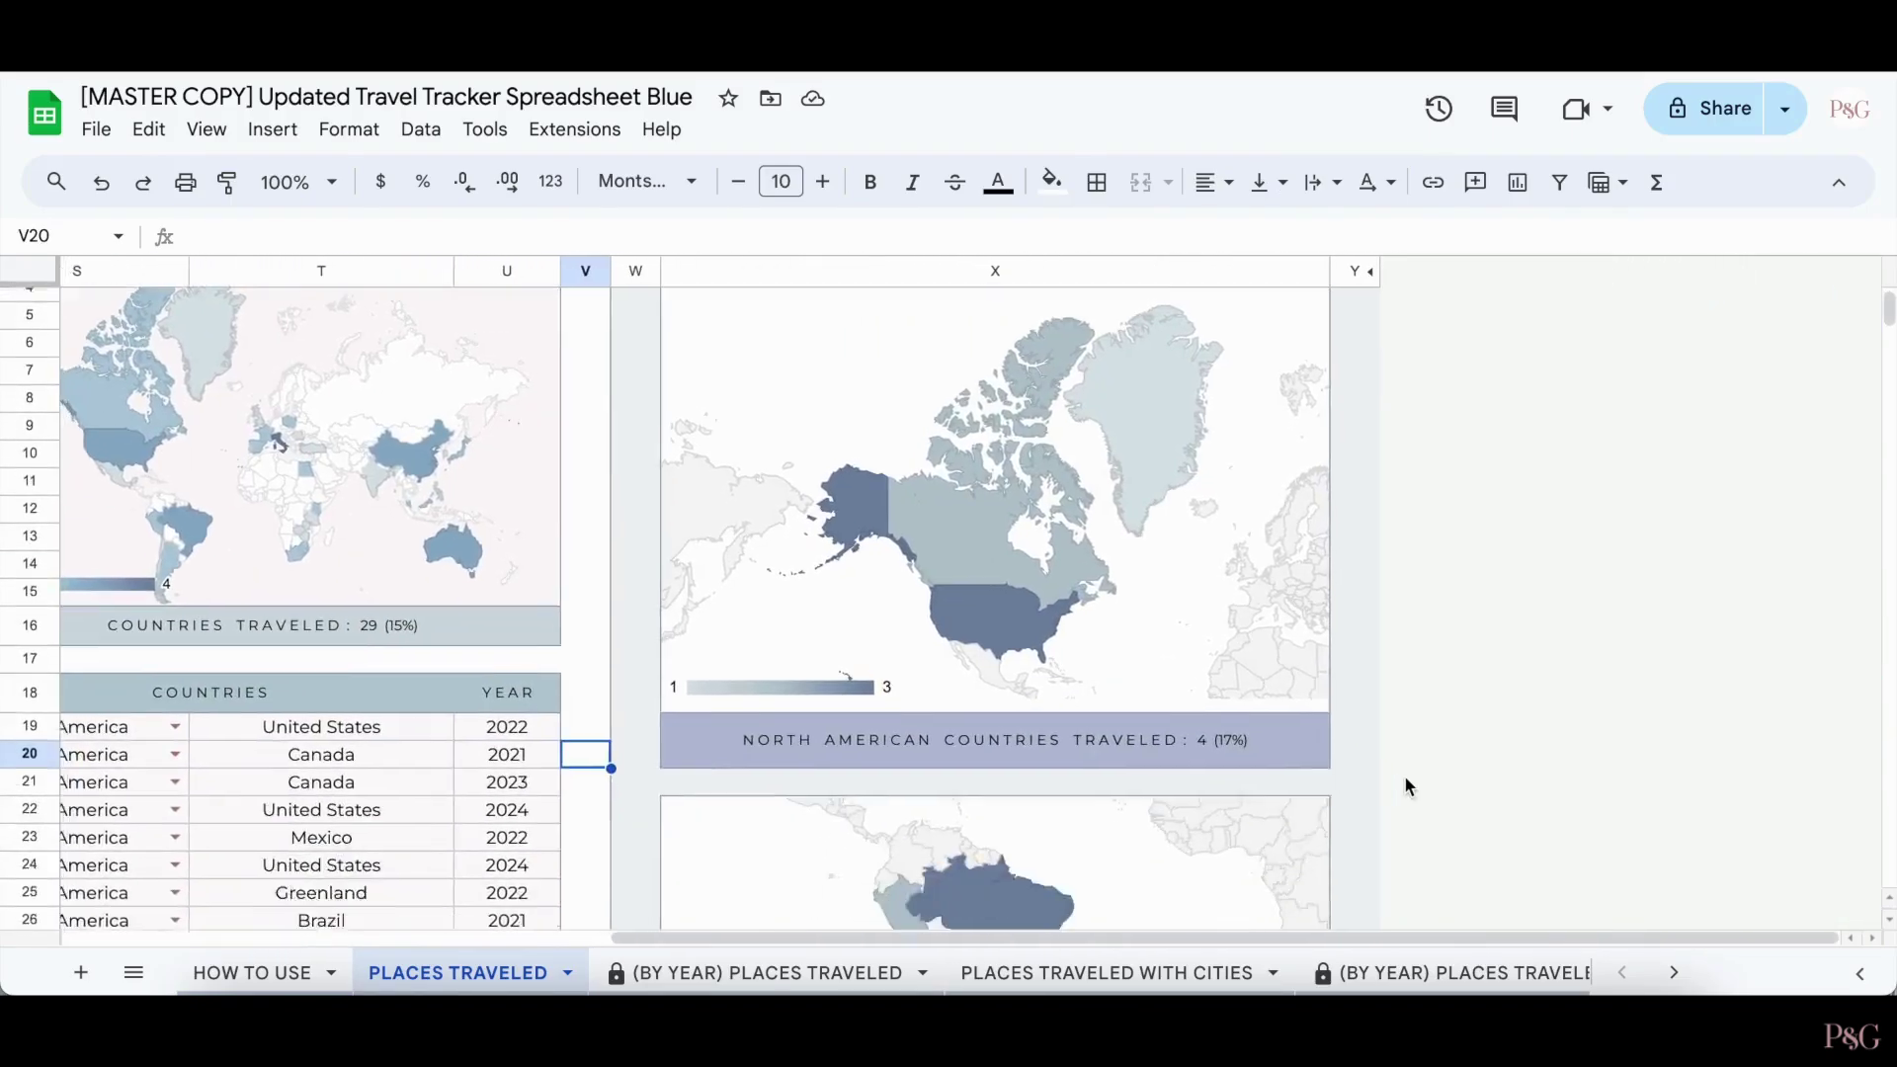
{"action": "scroll", "coordinate": [1407, 786], "scroll_direction": "down", "scroll_amount": 10}
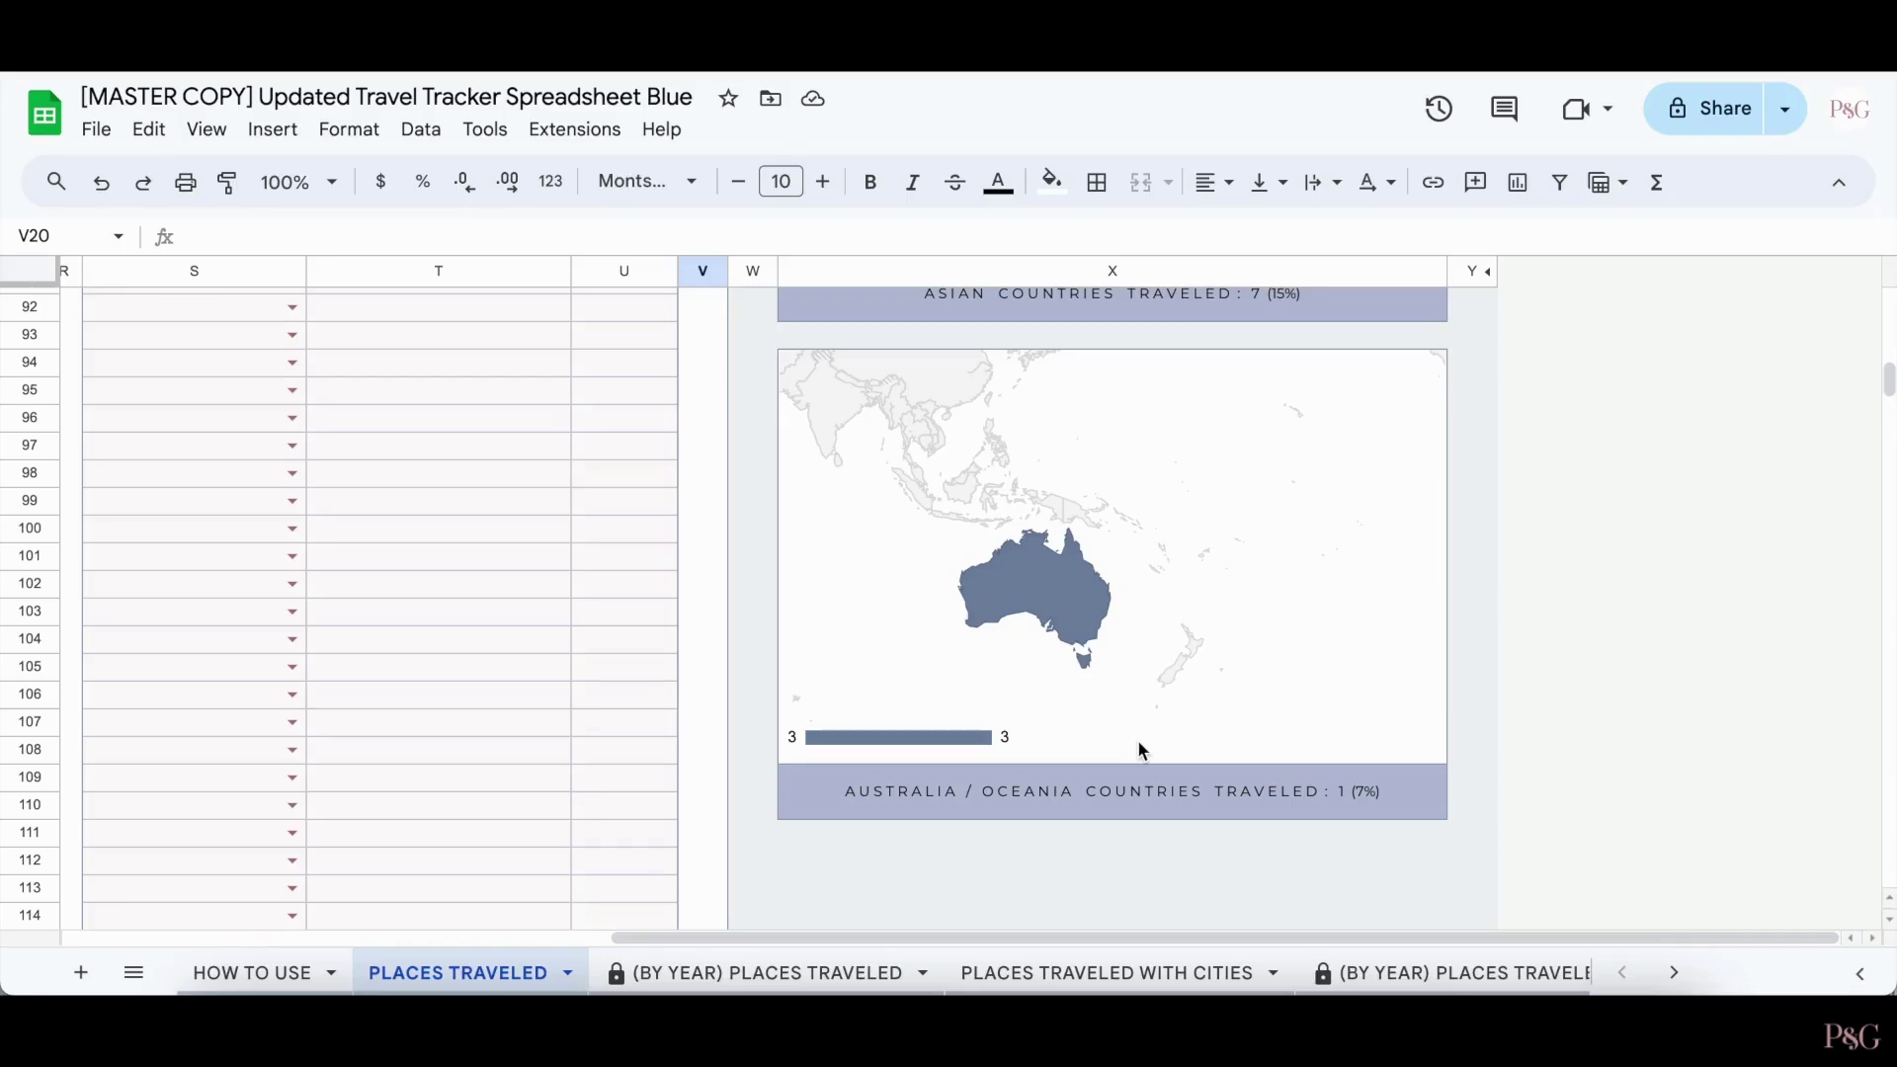
{"action": "scroll", "coordinate": [1138, 745], "scroll_direction": "up", "scroll_amount": 5}
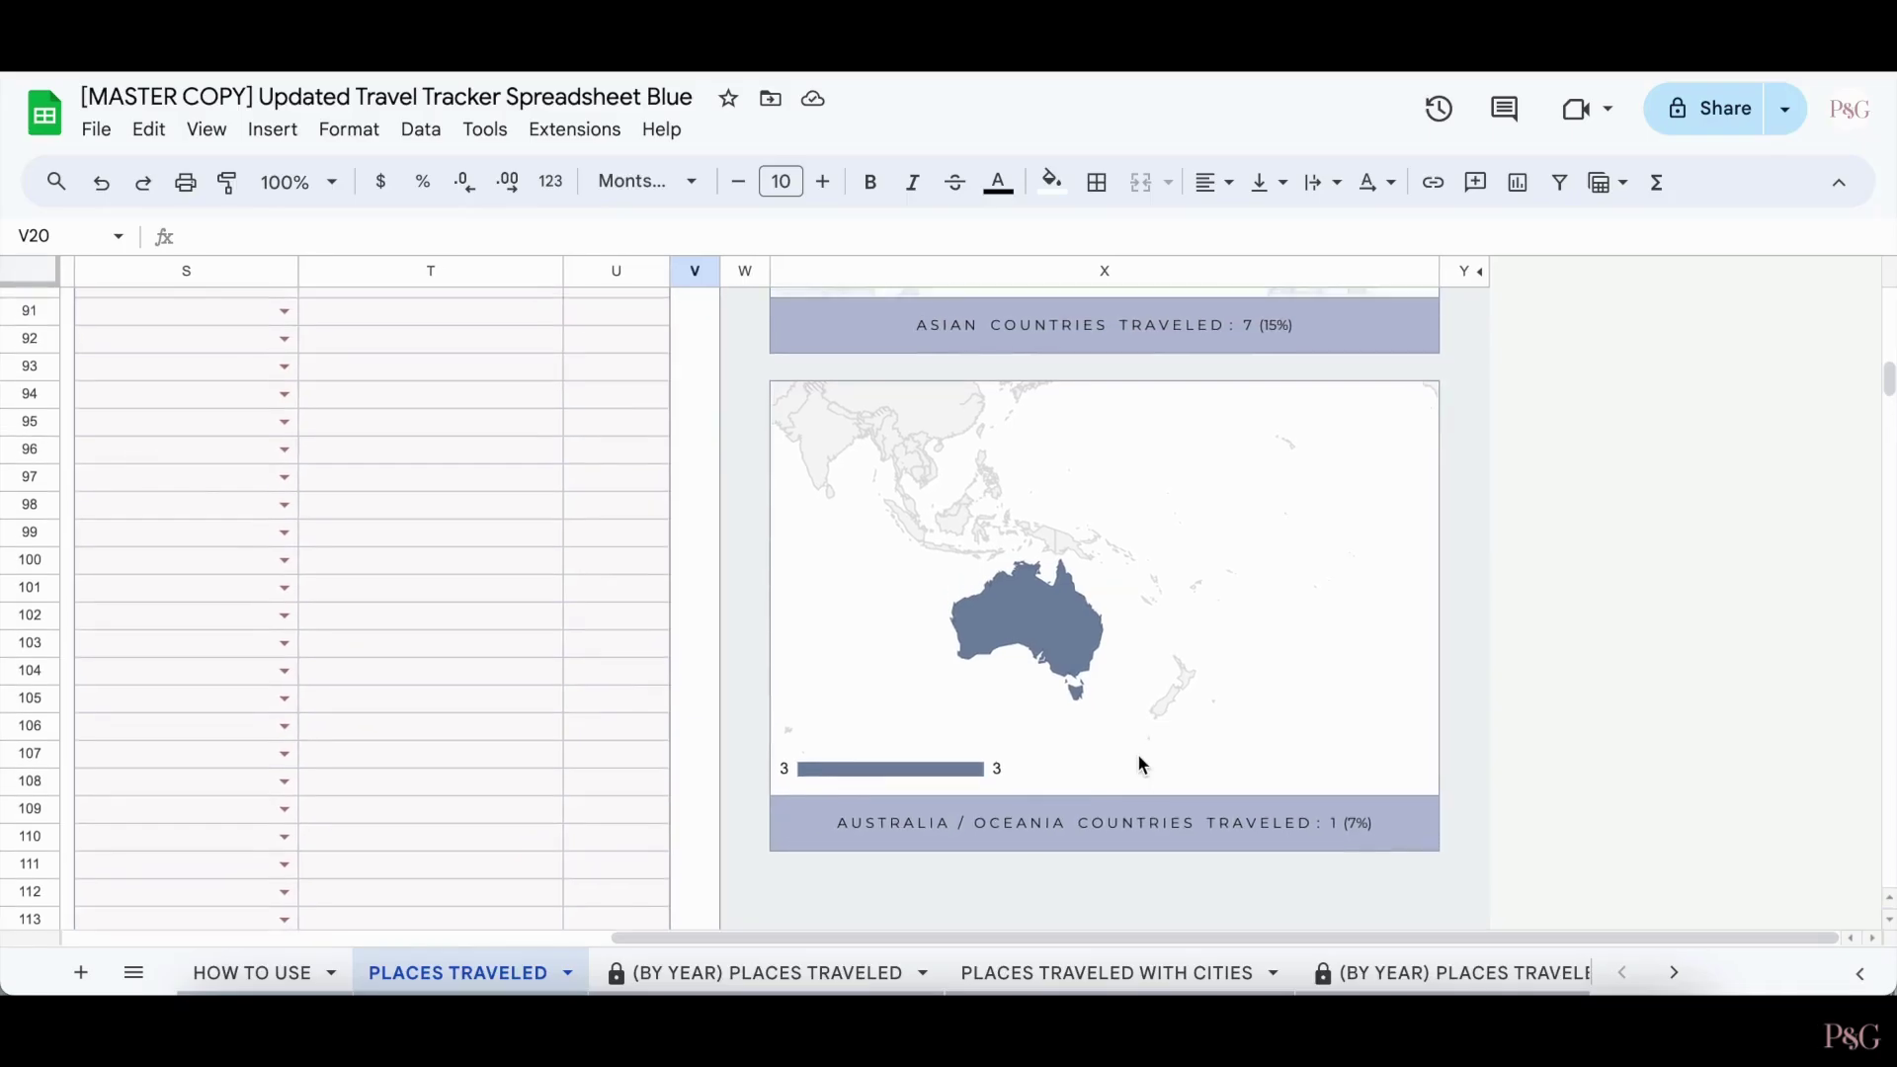
{"action": "scroll", "coordinate": [1138, 757], "scroll_direction": "up", "scroll_amount": 15}
{"action": "scroll", "coordinate": [1185, 657], "scroll_direction": "left", "scroll_amount": 8}
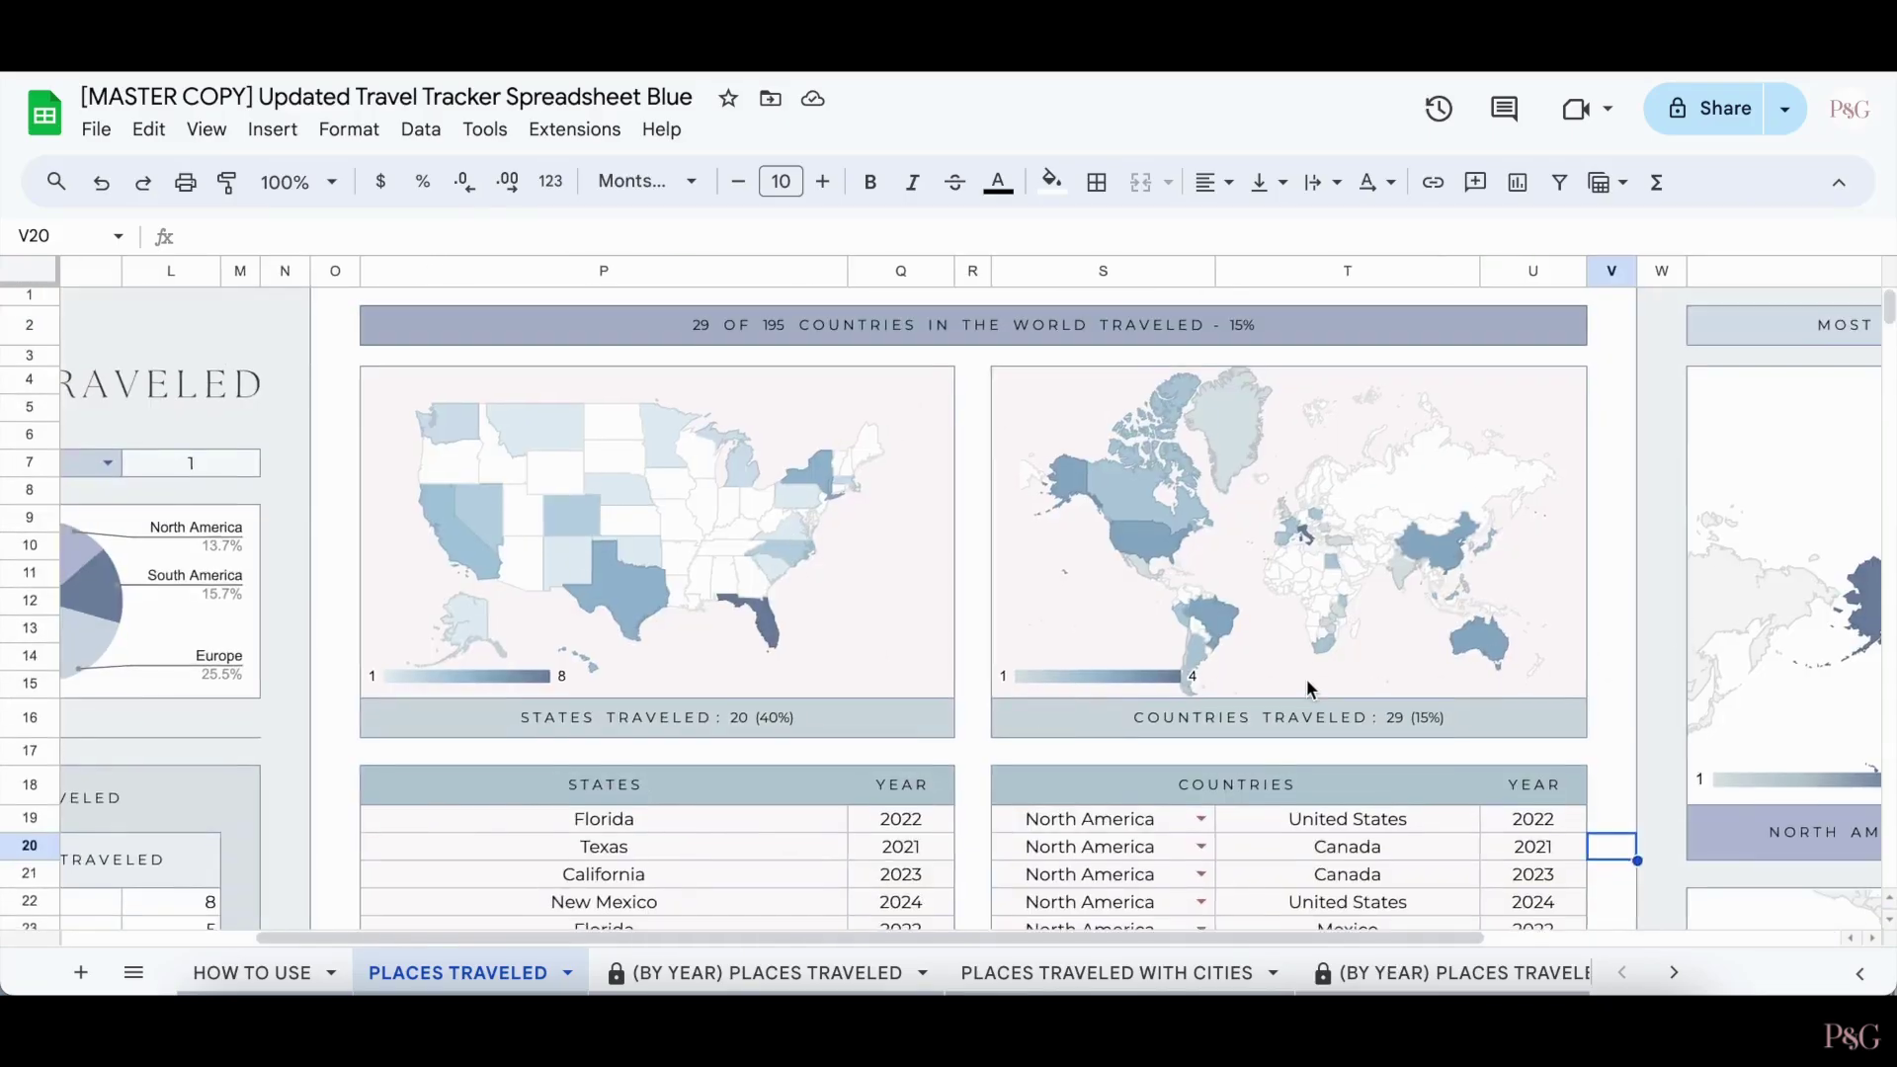
{"action": "scroll", "coordinate": [1309, 688], "scroll_direction": "down", "scroll_amount": 5}
{"action": "scroll", "coordinate": [1306, 679], "scroll_direction": "up", "scroll_amount": 5}
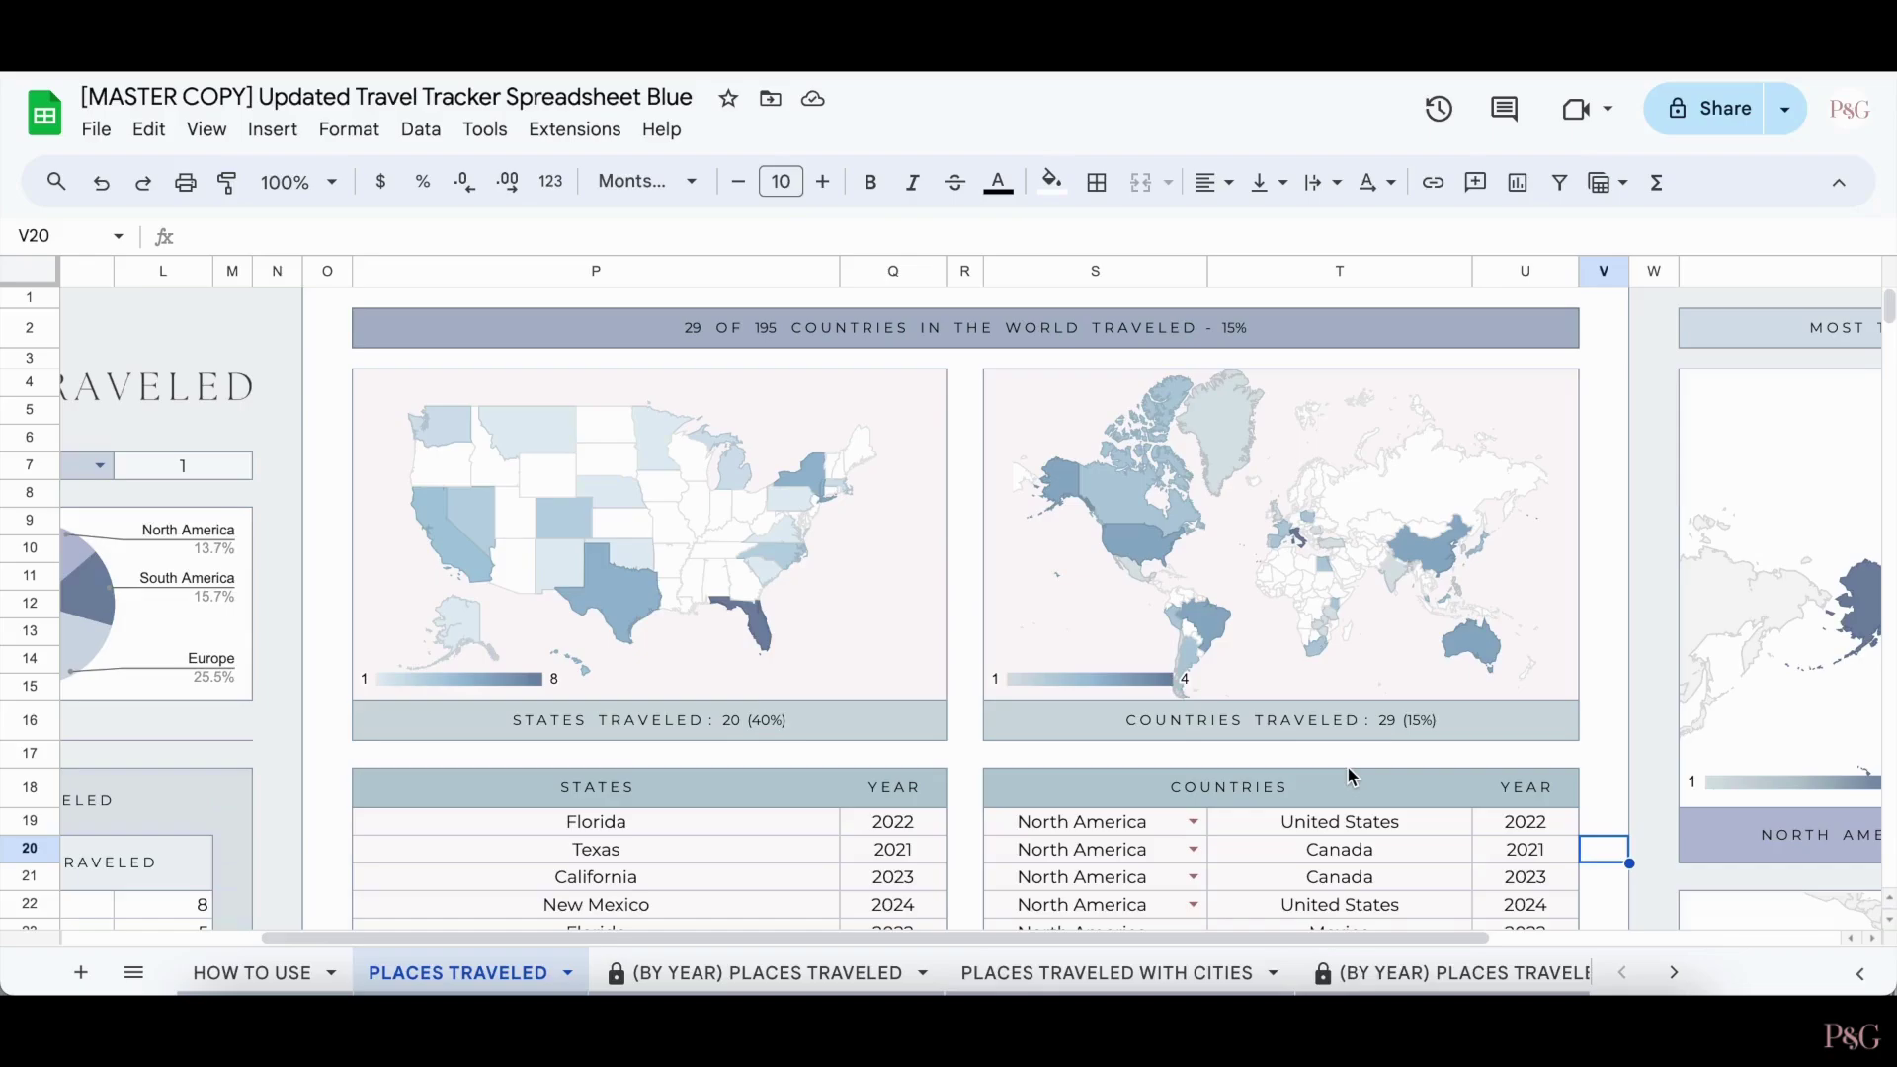
{"action": "scroll", "coordinate": [927, 769], "scroll_direction": "down", "scroll_amount": 3}
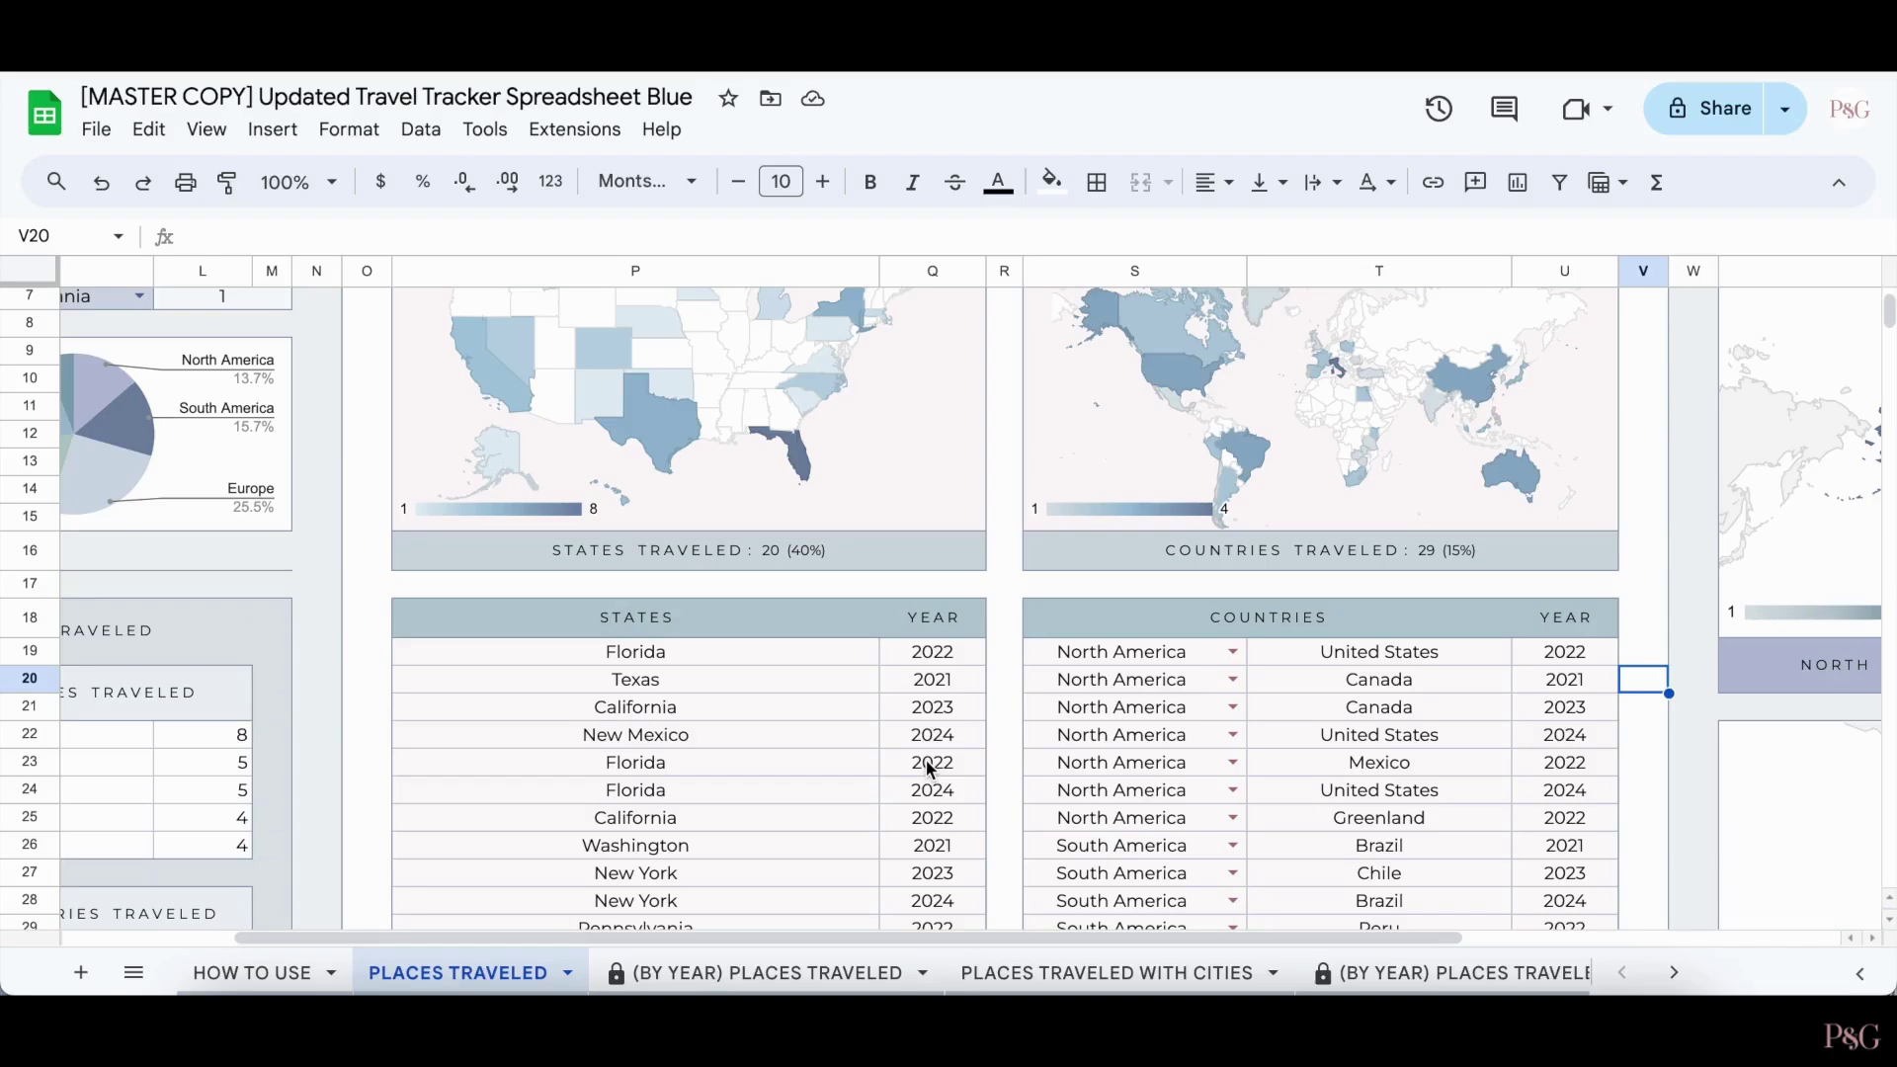
Step: Look over the countries table's continent choices without changing anything
{"action": "left_click", "coordinate": [1233, 653]}
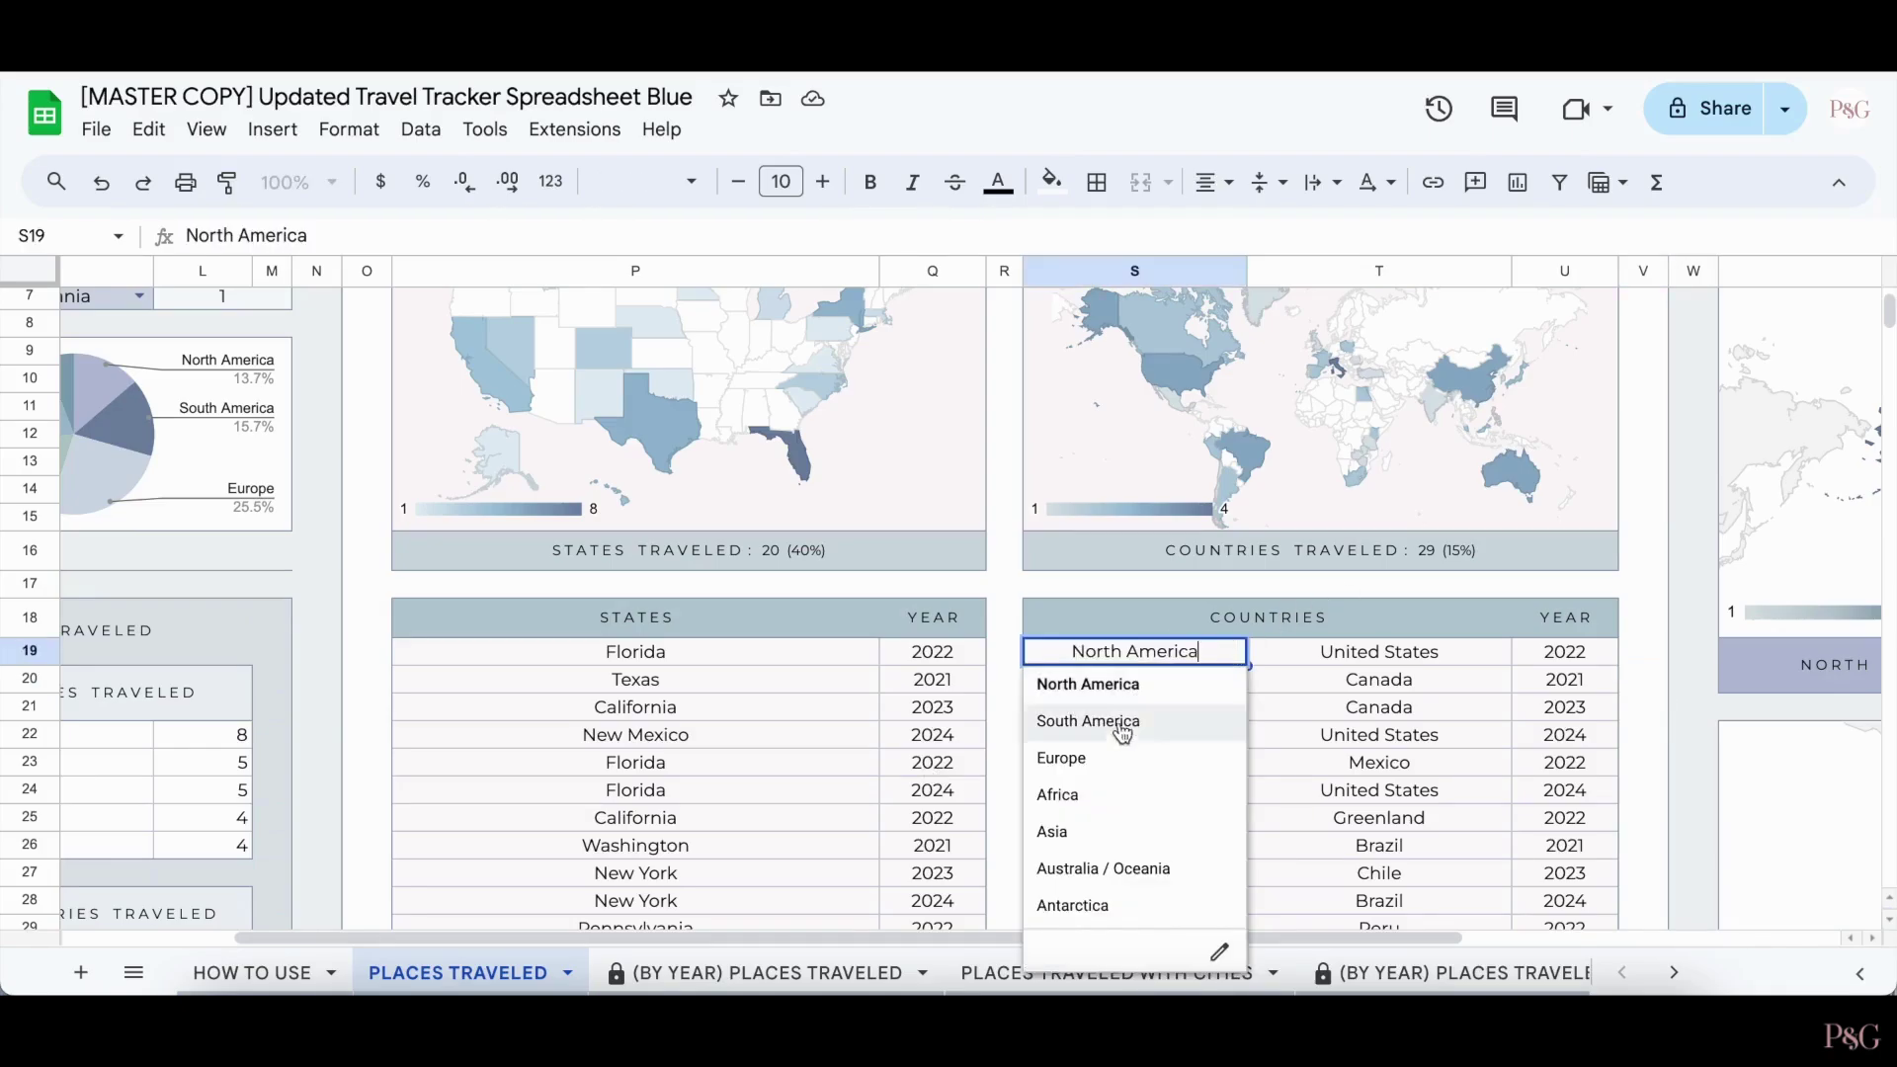
{"action": "left_click", "coordinate": [1094, 593]}
{"action": "left_click", "coordinate": [1351, 654]}
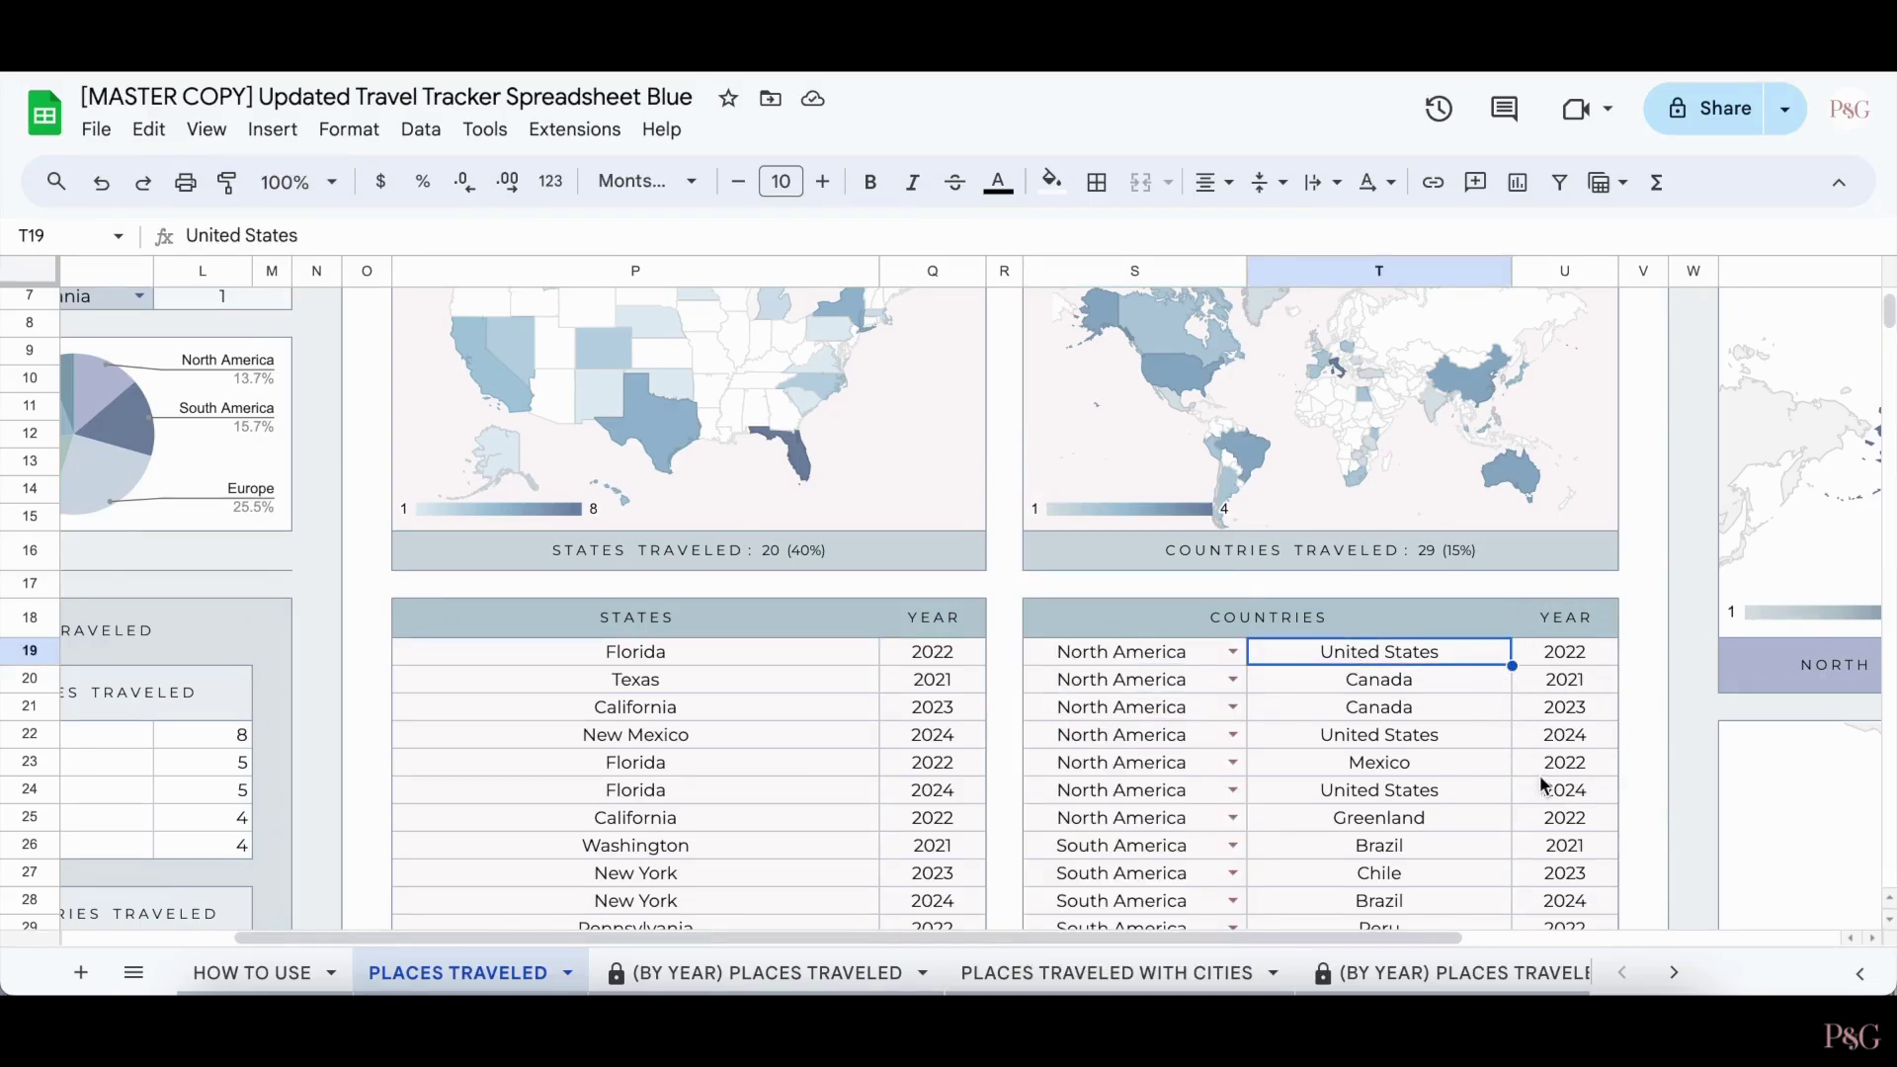
{"action": "left_click", "coordinate": [1640, 845]}
{"action": "scroll", "coordinate": [1646, 886], "scroll_direction": "up", "scroll_amount": 3}
{"action": "scroll", "coordinate": [1646, 886], "scroll_direction": "right", "scroll_amount": 1}
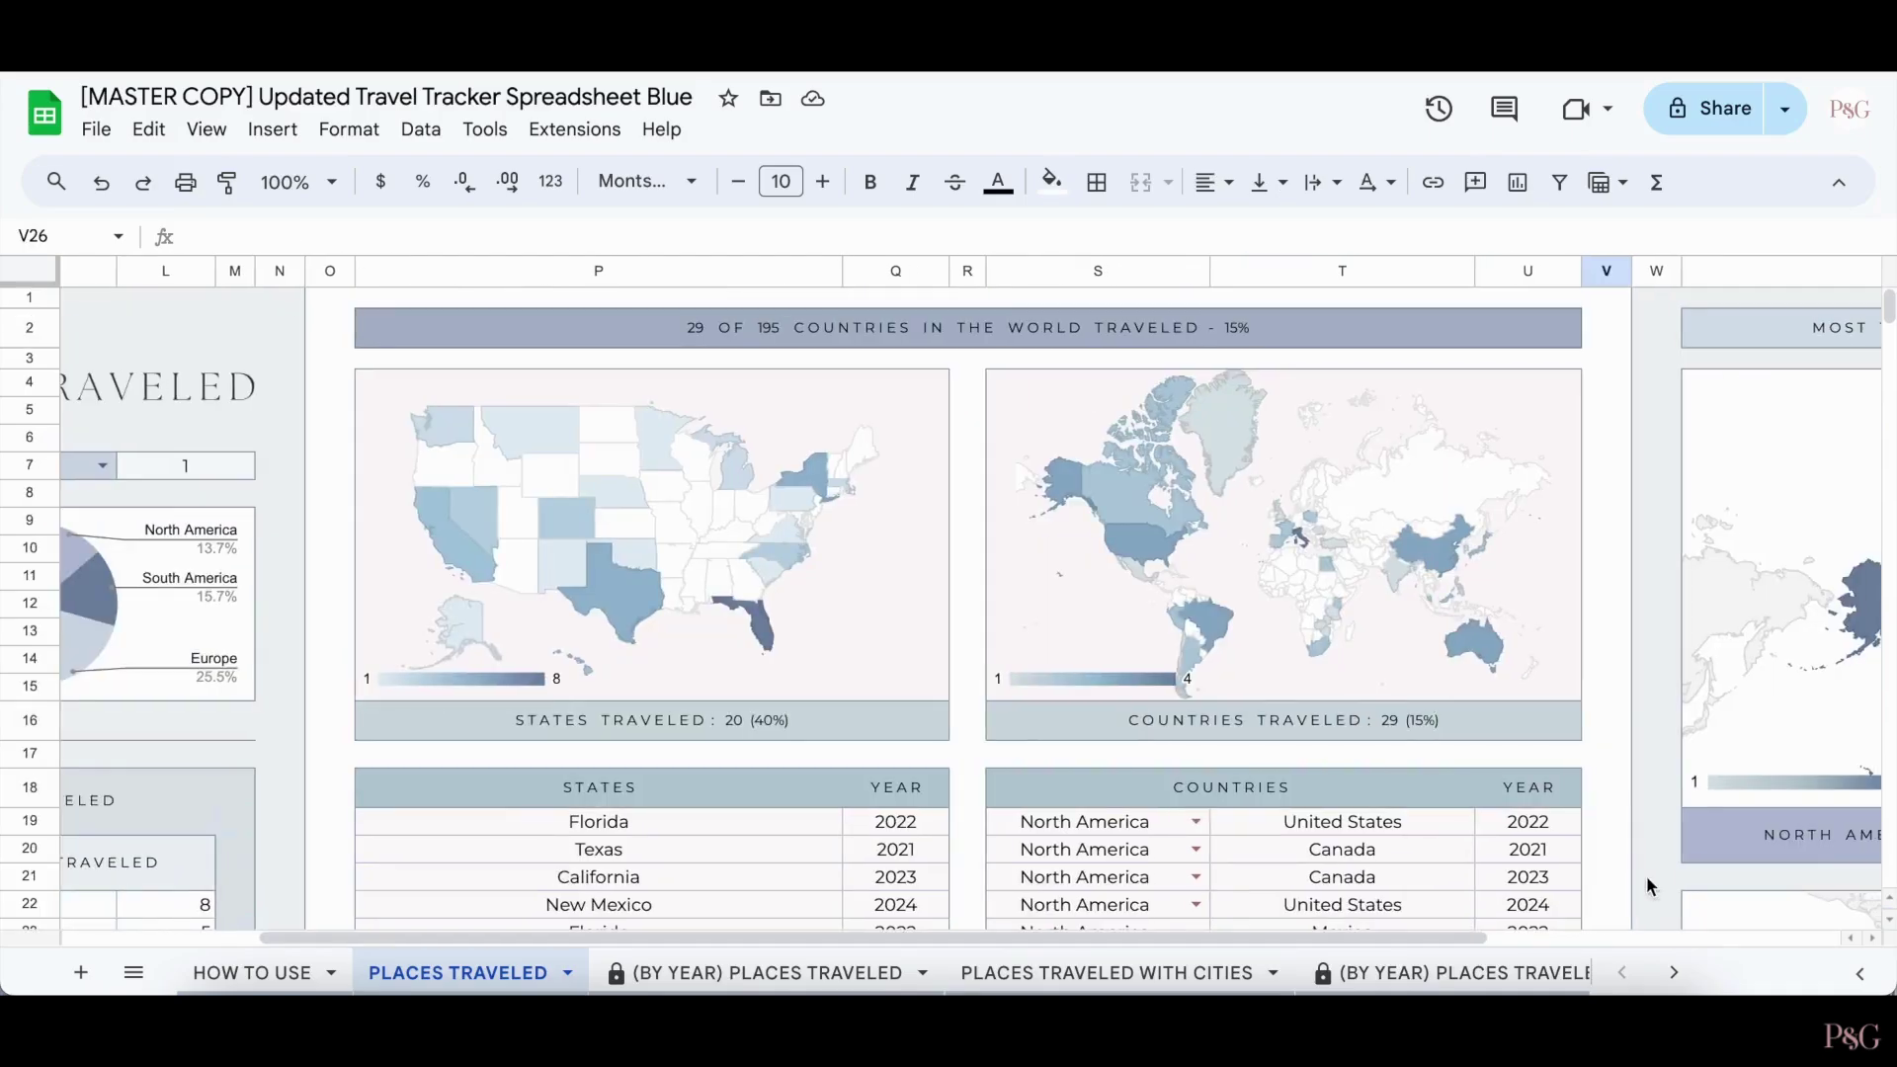
{"action": "scroll", "coordinate": [784, 721], "scroll_direction": "down", "scroll_amount": 15}
{"action": "scroll", "coordinate": [784, 721], "scroll_direction": "left", "scroll_amount": 1}
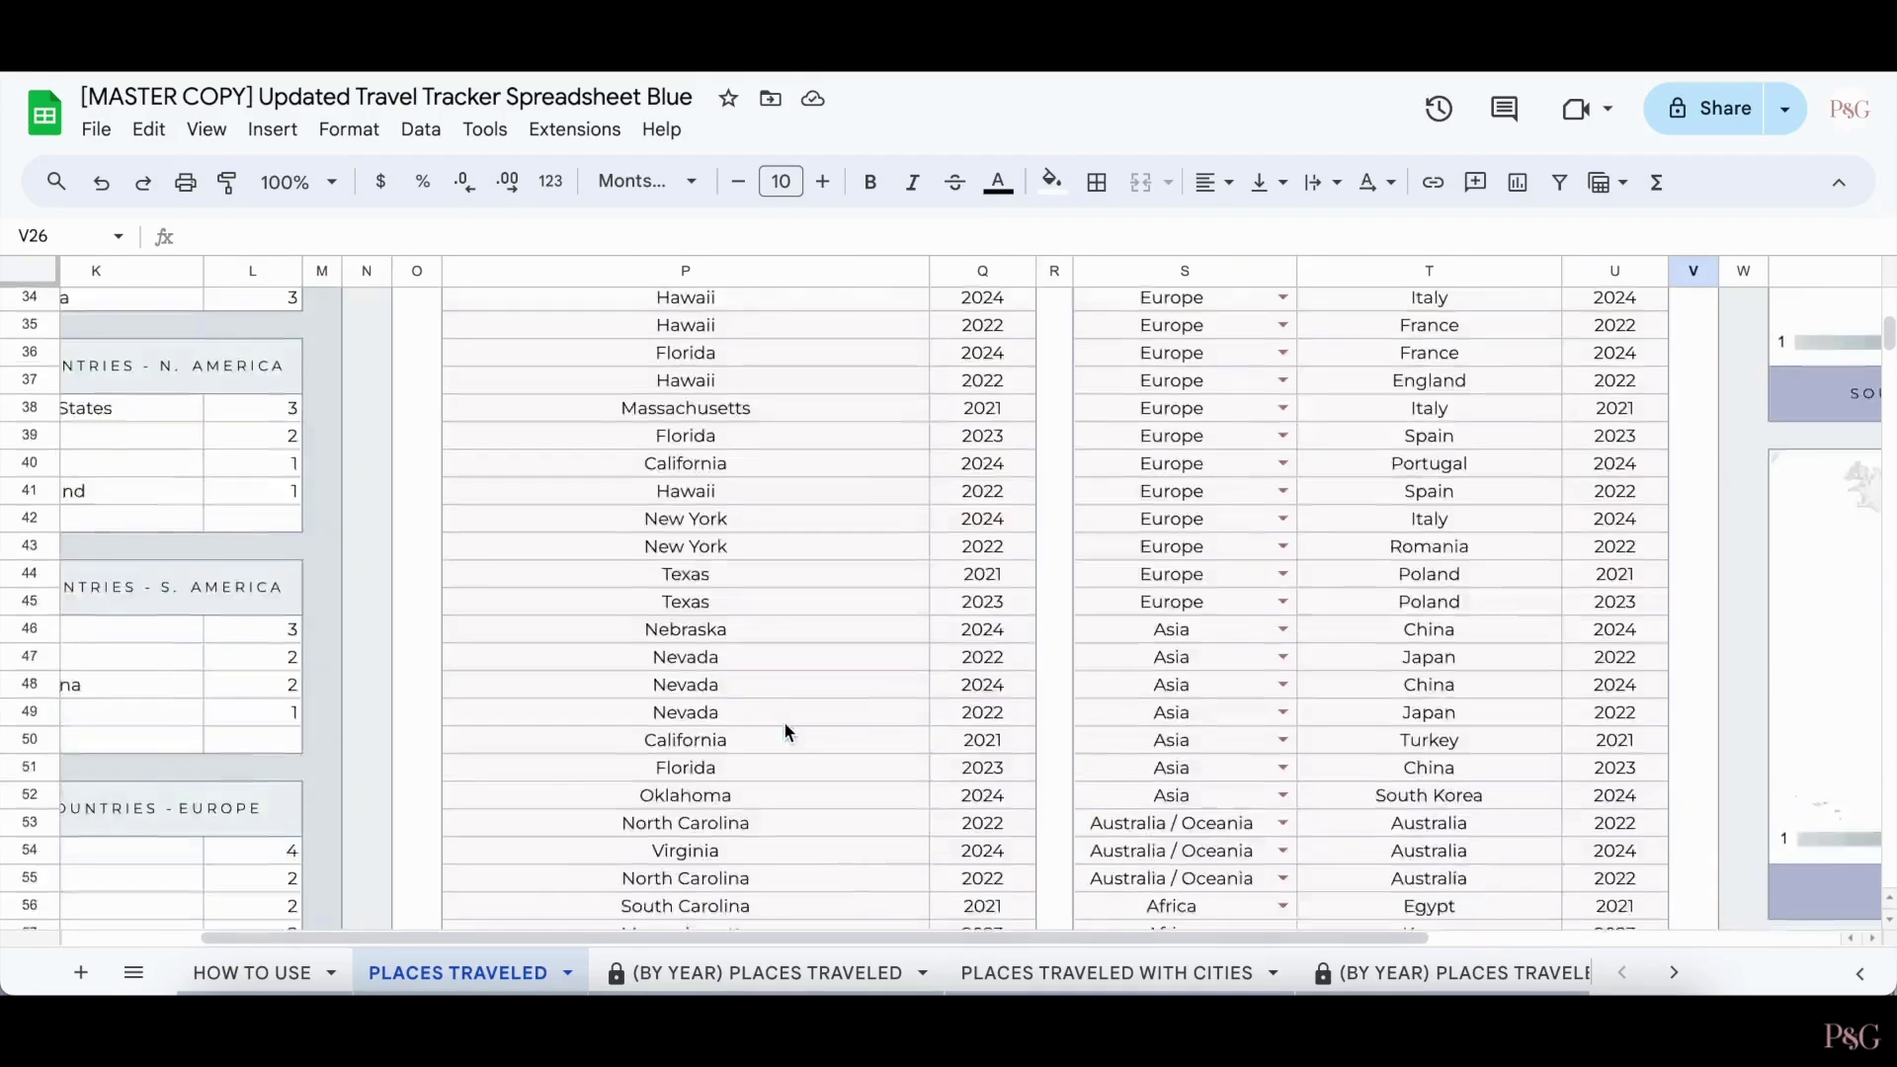
Step: Add Illinois with year 2024 as a new row in the states list
{"action": "left_click", "coordinate": [721, 684]}
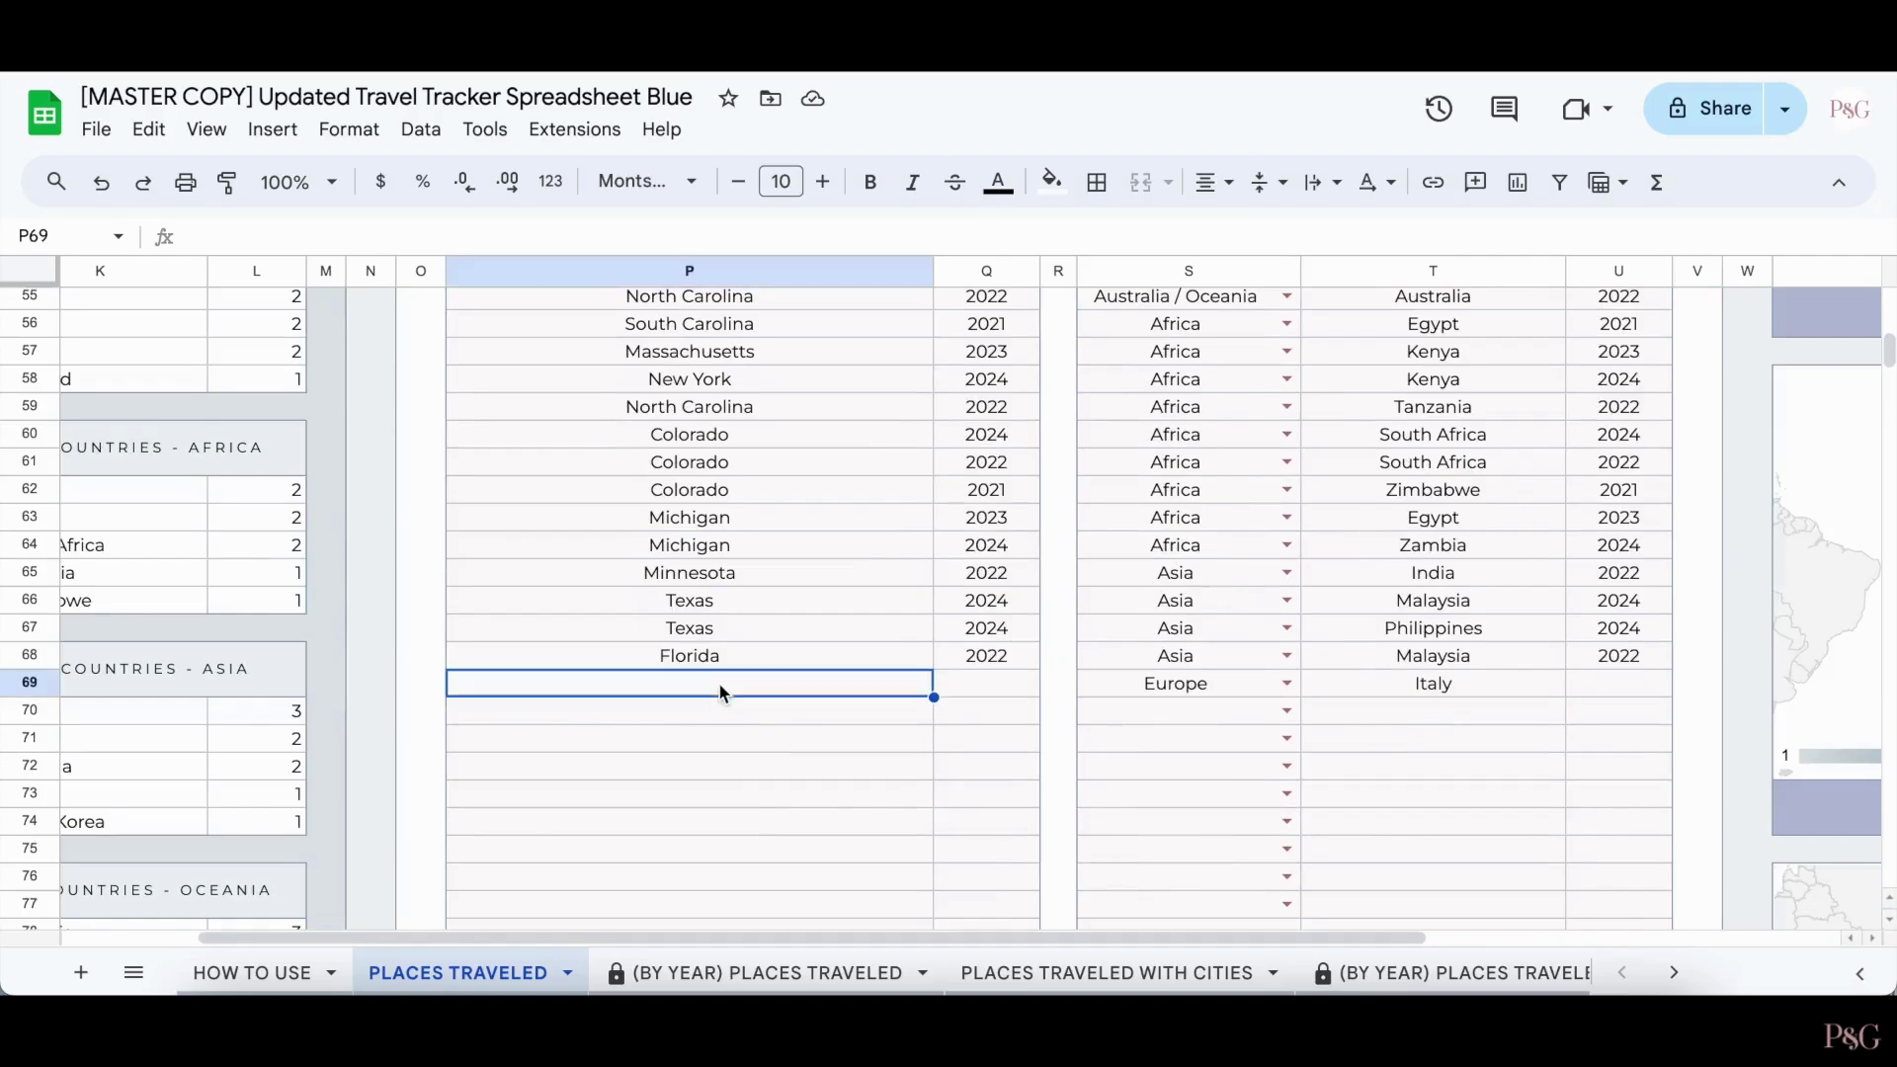
{"action": "type", "text": "Illinois"}
{"action": "key", "text": "Return"}
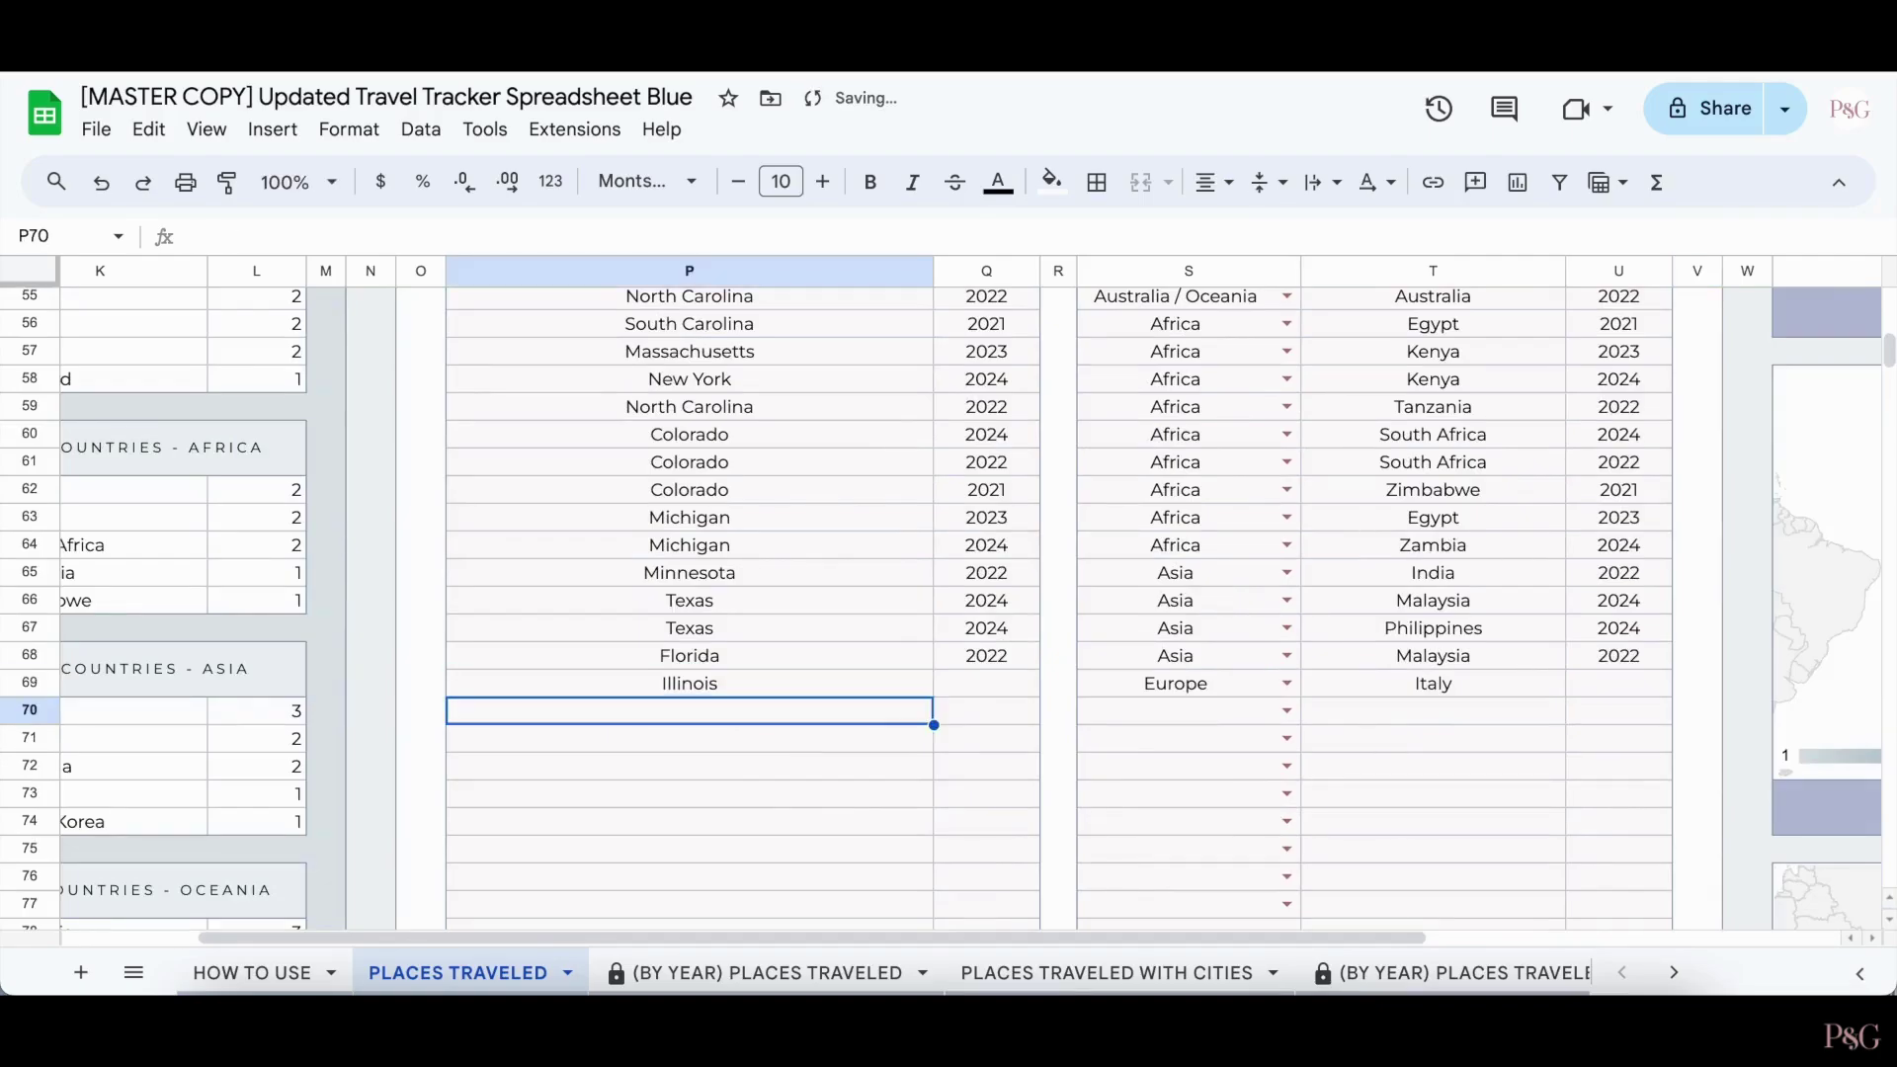
{"action": "left_click", "coordinate": [962, 699]}
{"action": "type", "text": "2024"}
{"action": "key", "text": "Return"}
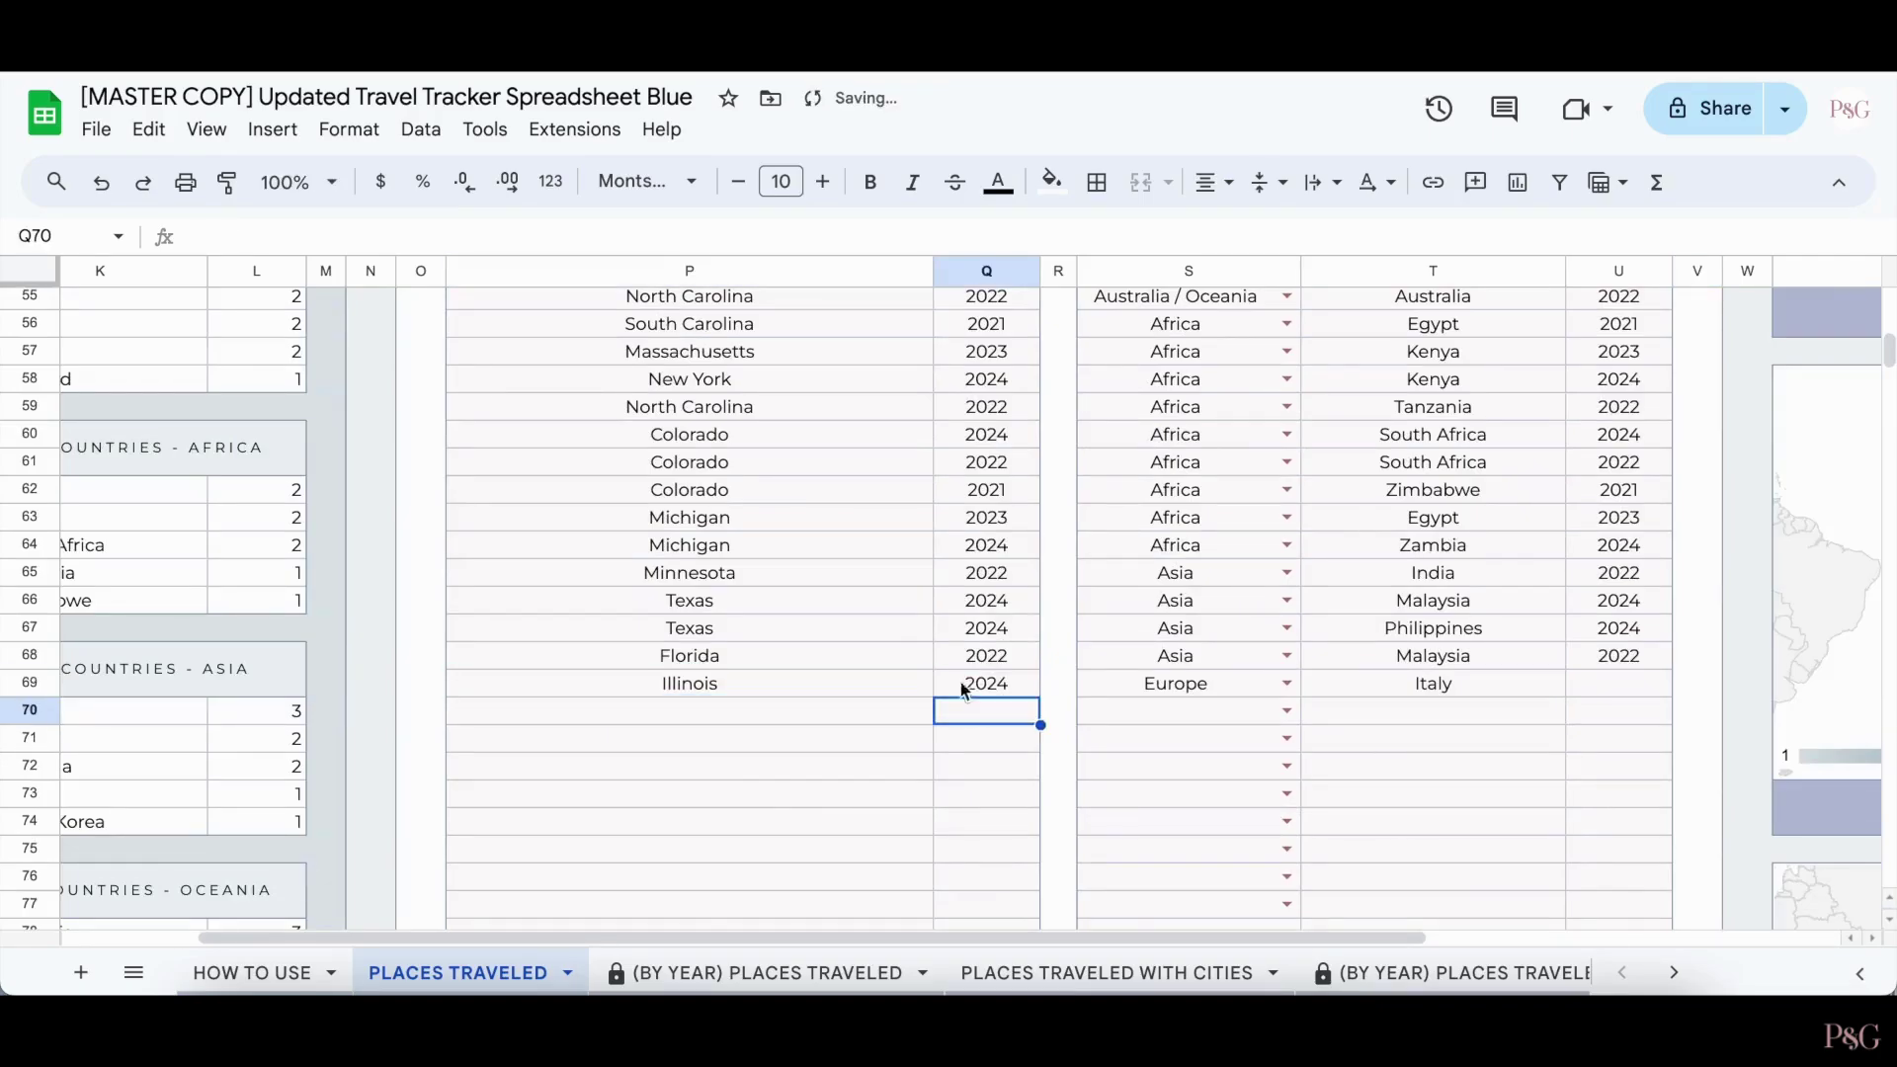
{"action": "scroll", "coordinate": [780, 582], "scroll_direction": "up", "scroll_amount": 15}
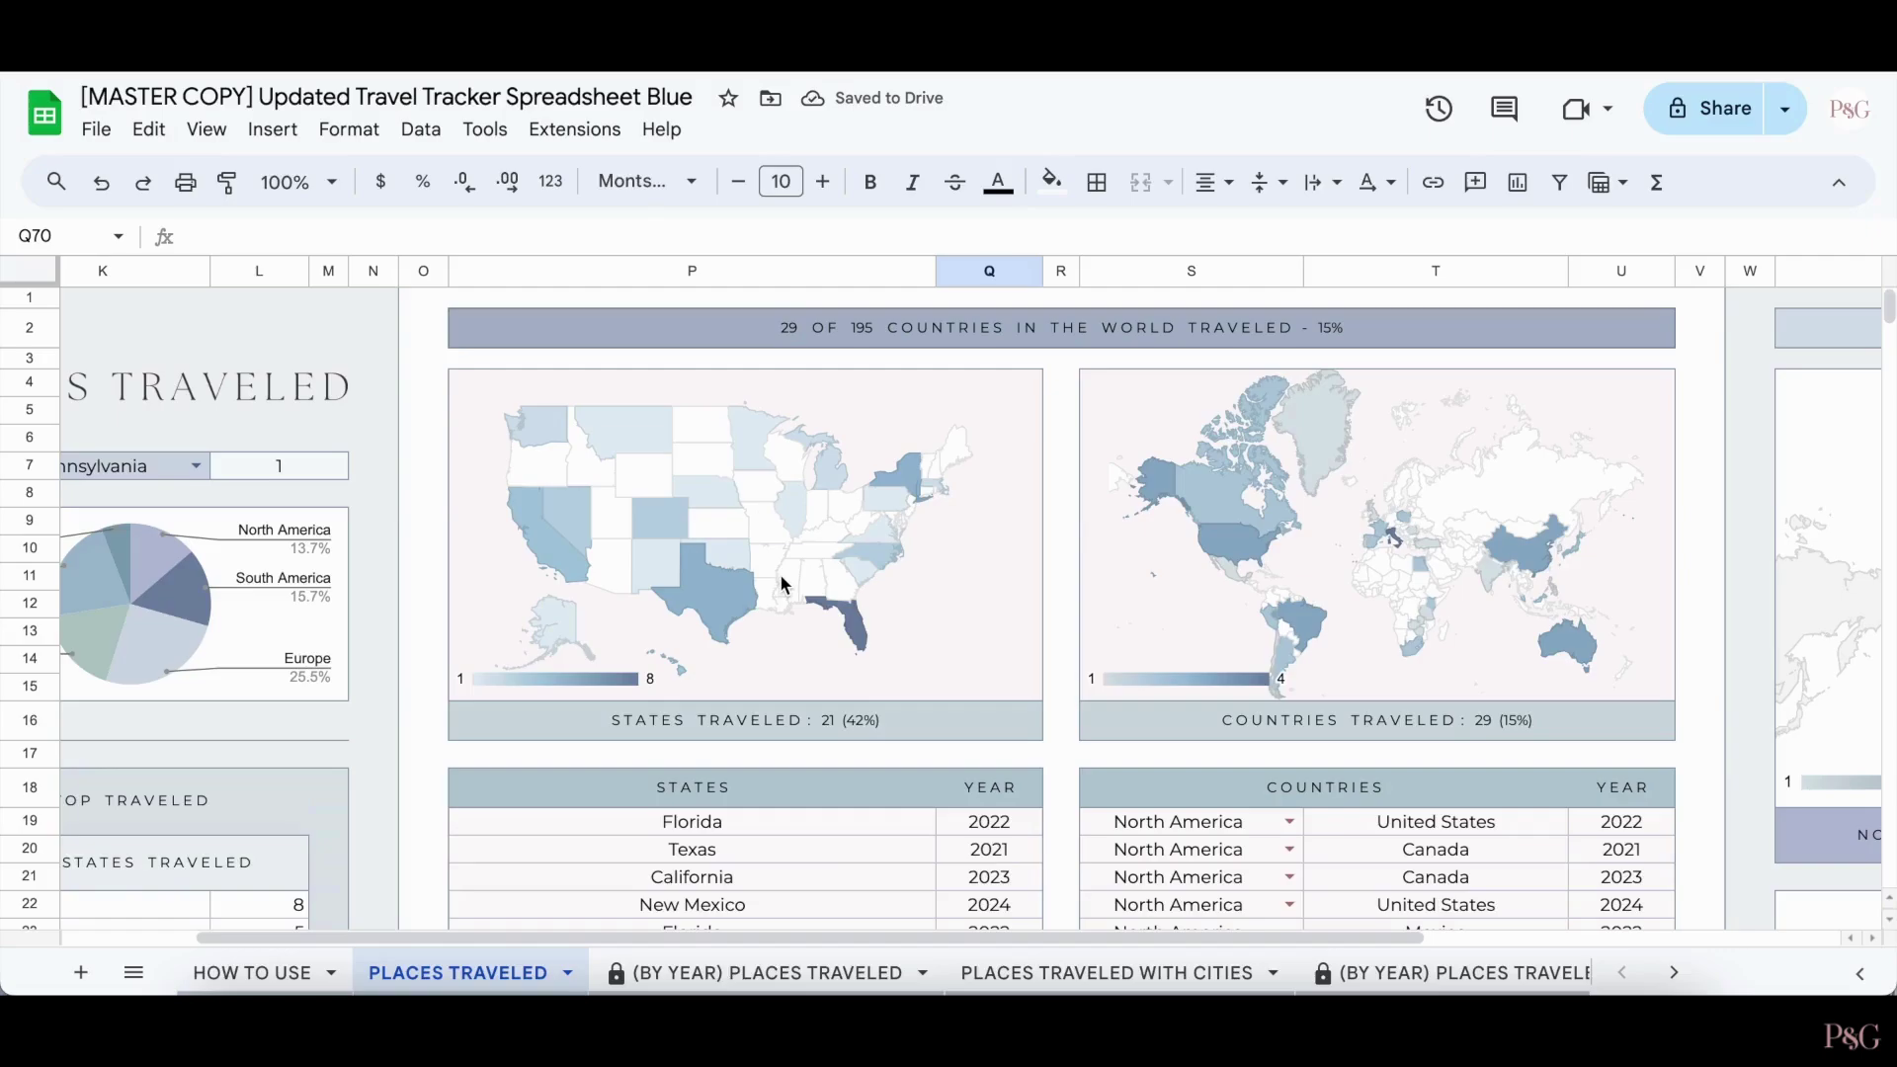
{"action": "scroll", "coordinate": [781, 582], "scroll_direction": "down", "scroll_amount": 15}
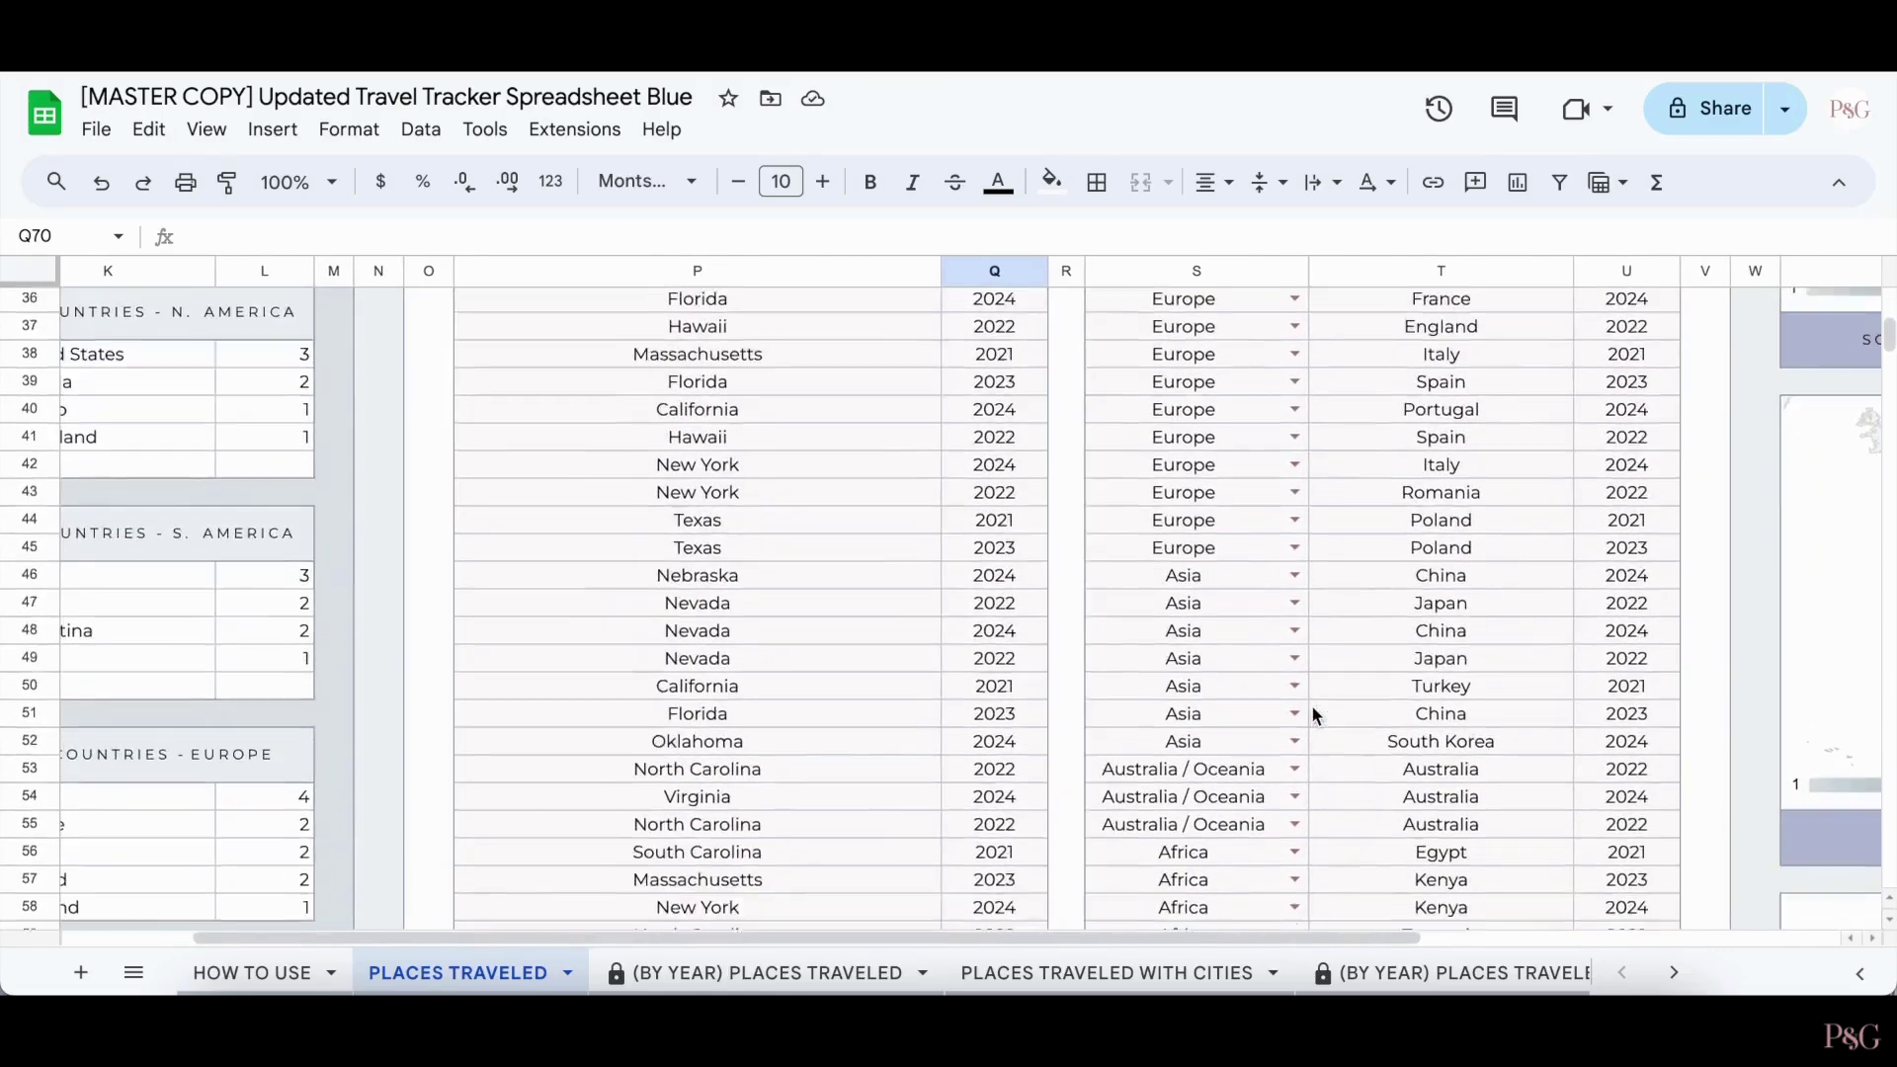
Step: Add Finland (Europe, 2024) in row 70 and set Italy's year to 2021
{"action": "left_click", "coordinate": [1267, 755]}
{"action": "left_click", "coordinate": [1156, 889]}
{"action": "left_click", "coordinate": [1413, 755]}
{"action": "type", "text": "Finland"}
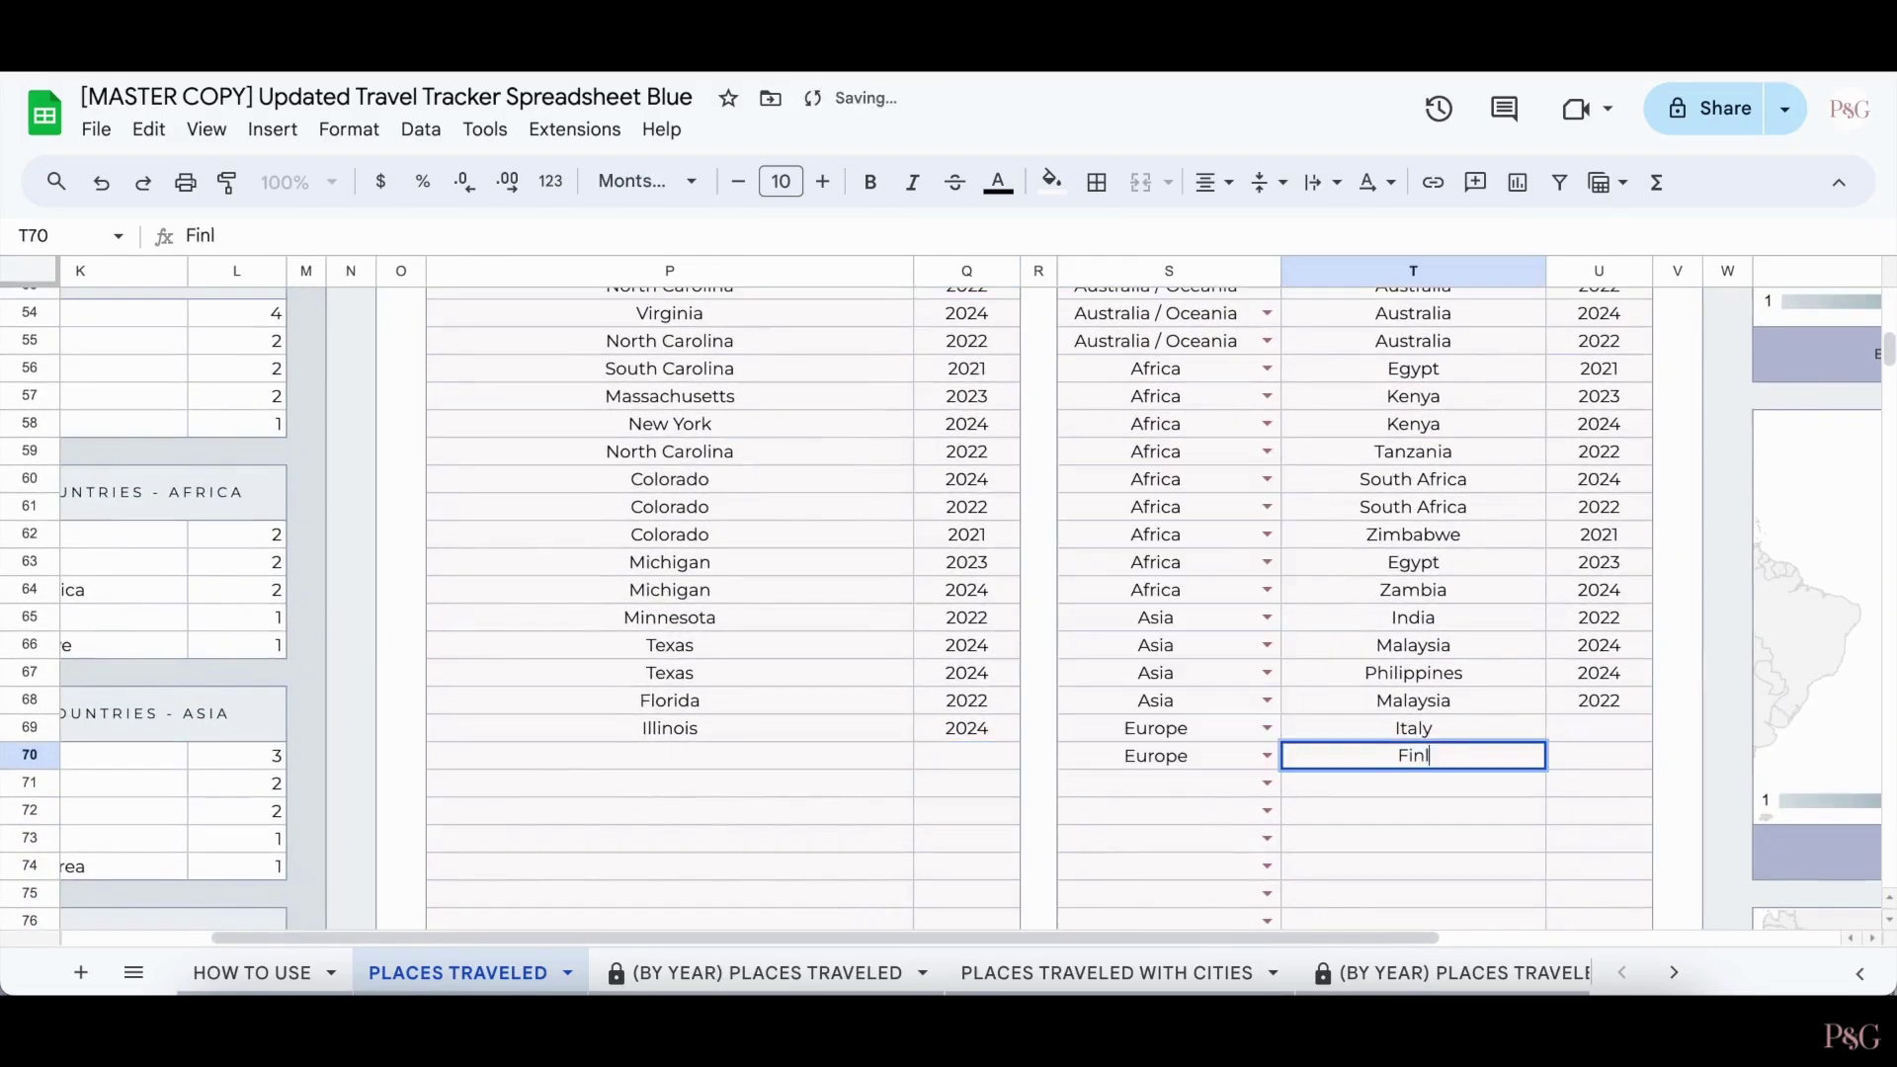
{"action": "key", "text": "Return"}
{"action": "left_click", "coordinate": [1571, 731]}
{"action": "type", "text": "2021"}
{"action": "key", "text": "Return"}
{"action": "type", "text": "202"}
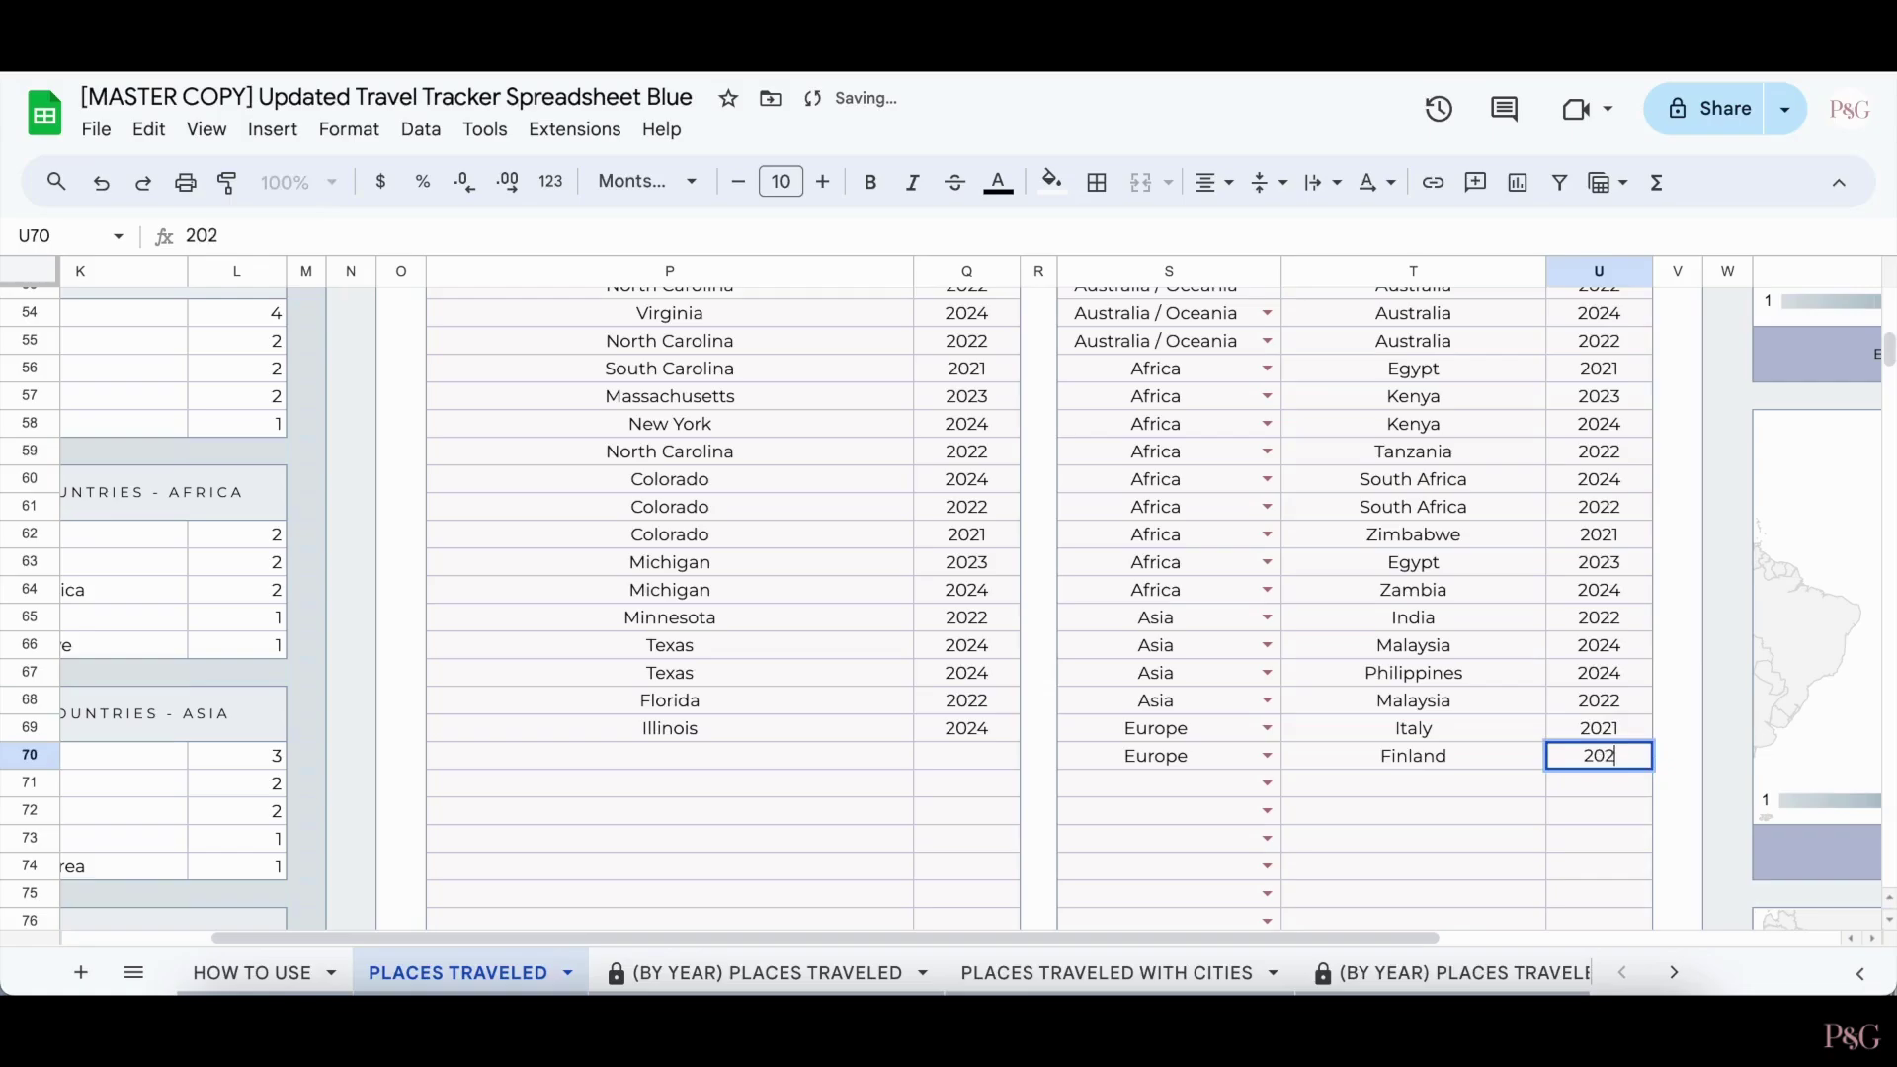
{"action": "type", "text": "4"}
{"action": "key", "text": "Return"}
{"action": "scroll", "coordinate": [1469, 542], "scroll_direction": "up", "scroll_amount": 15}
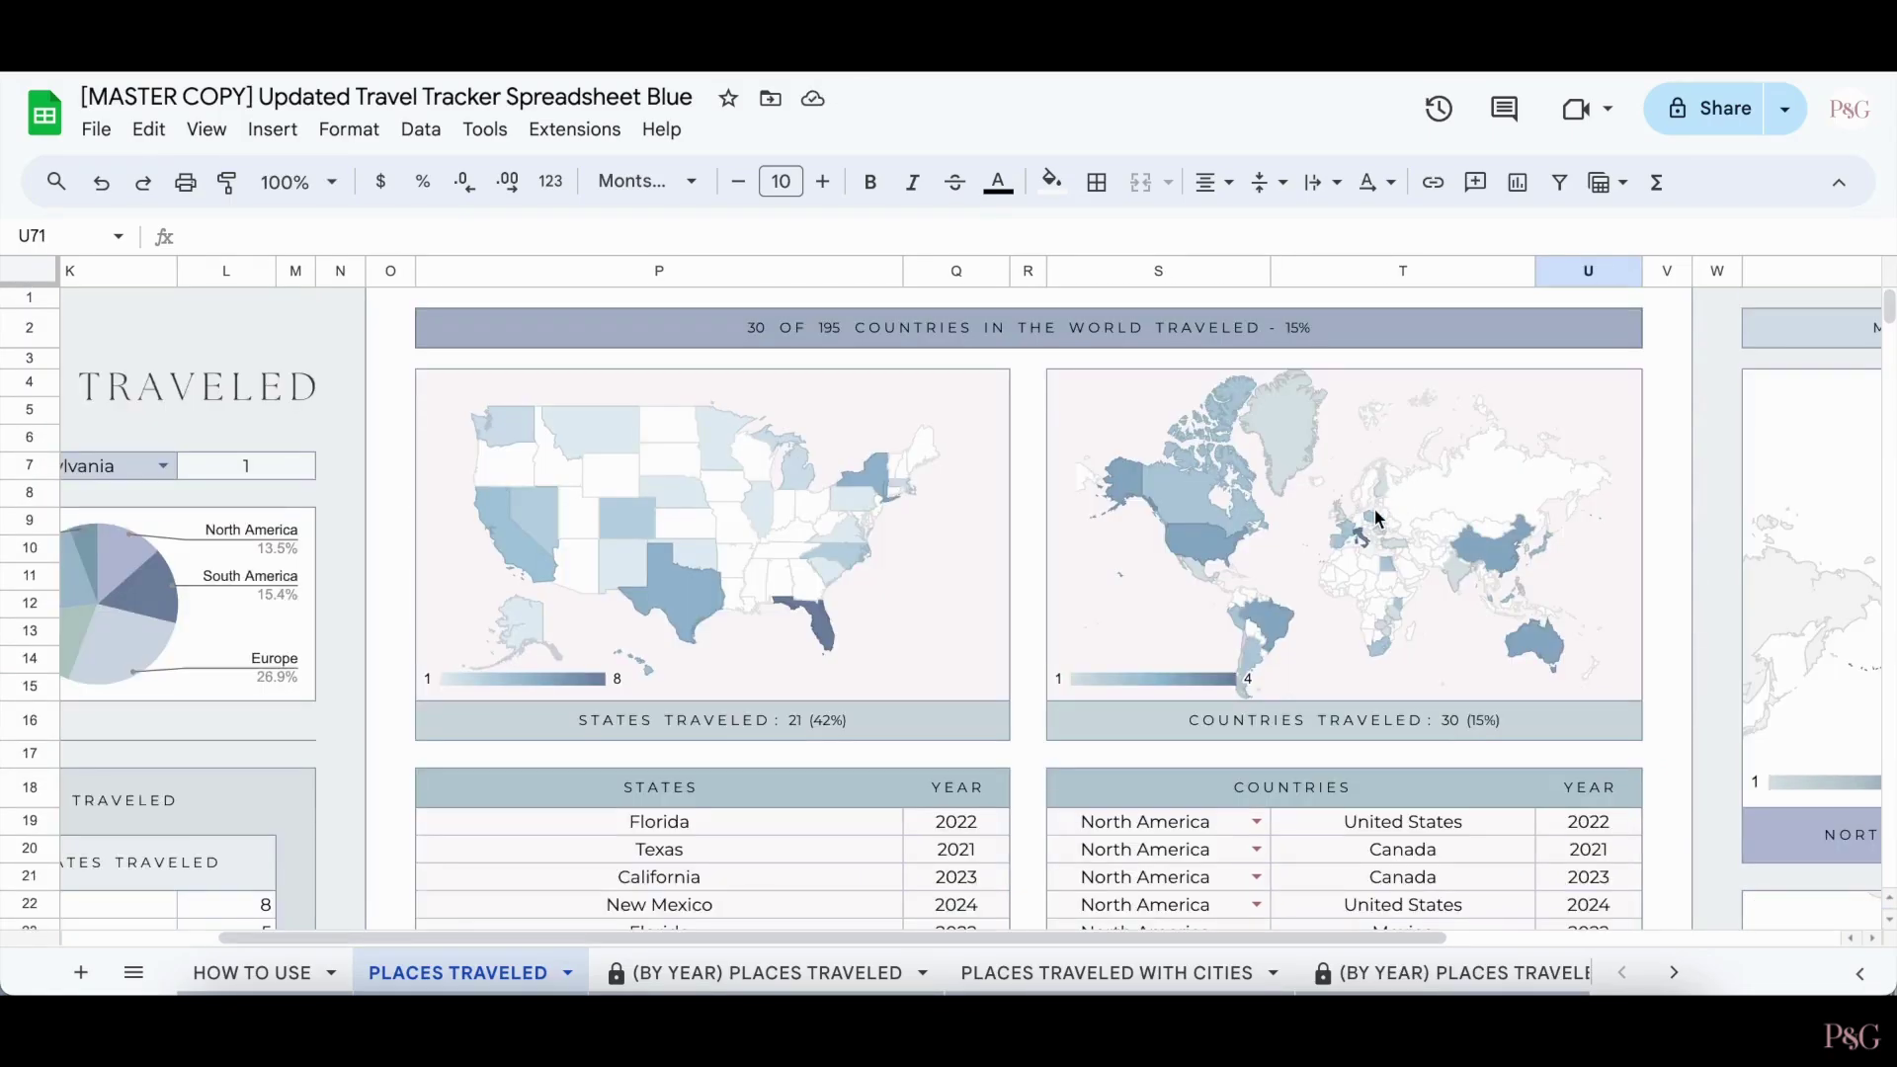
{"action": "left_click", "coordinate": [652, 970]}
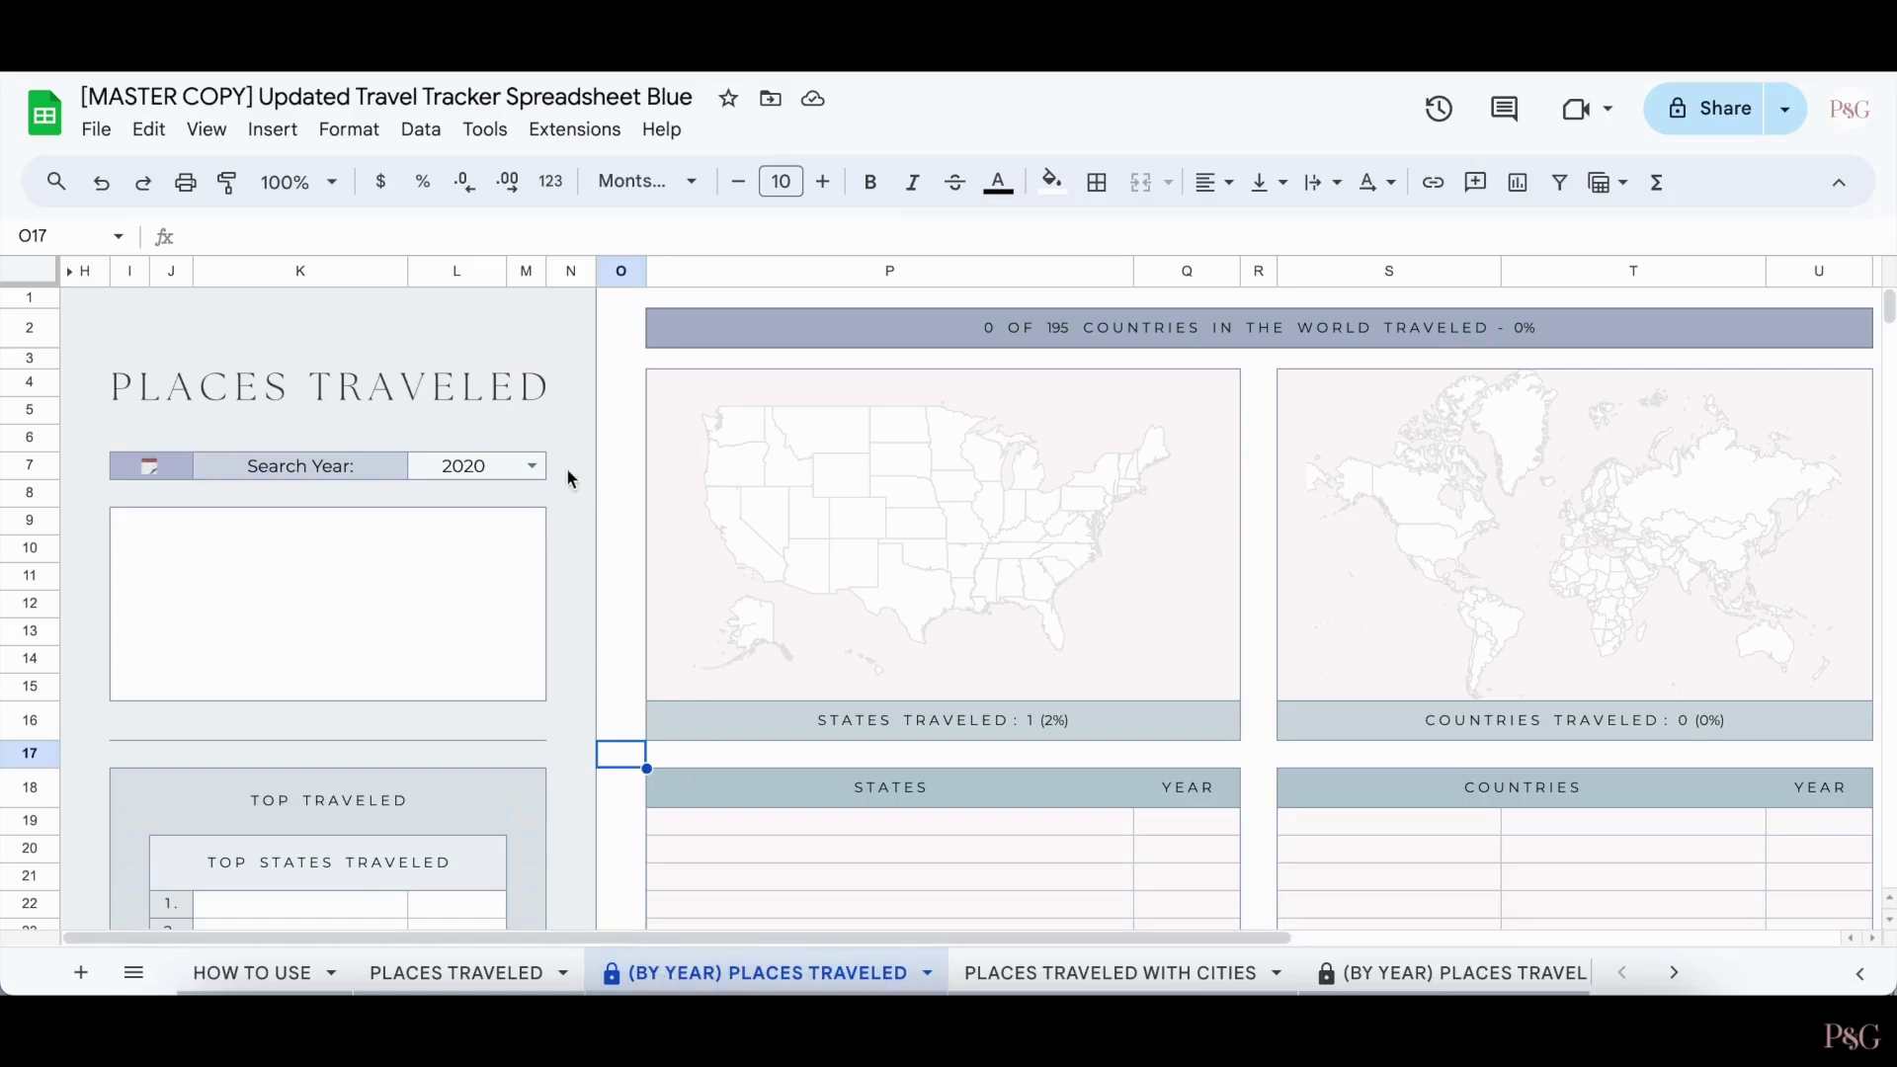
Step: Filter the by-year dashboard's Search Year to 2024 and review the results
{"action": "left_click", "coordinate": [533, 464]}
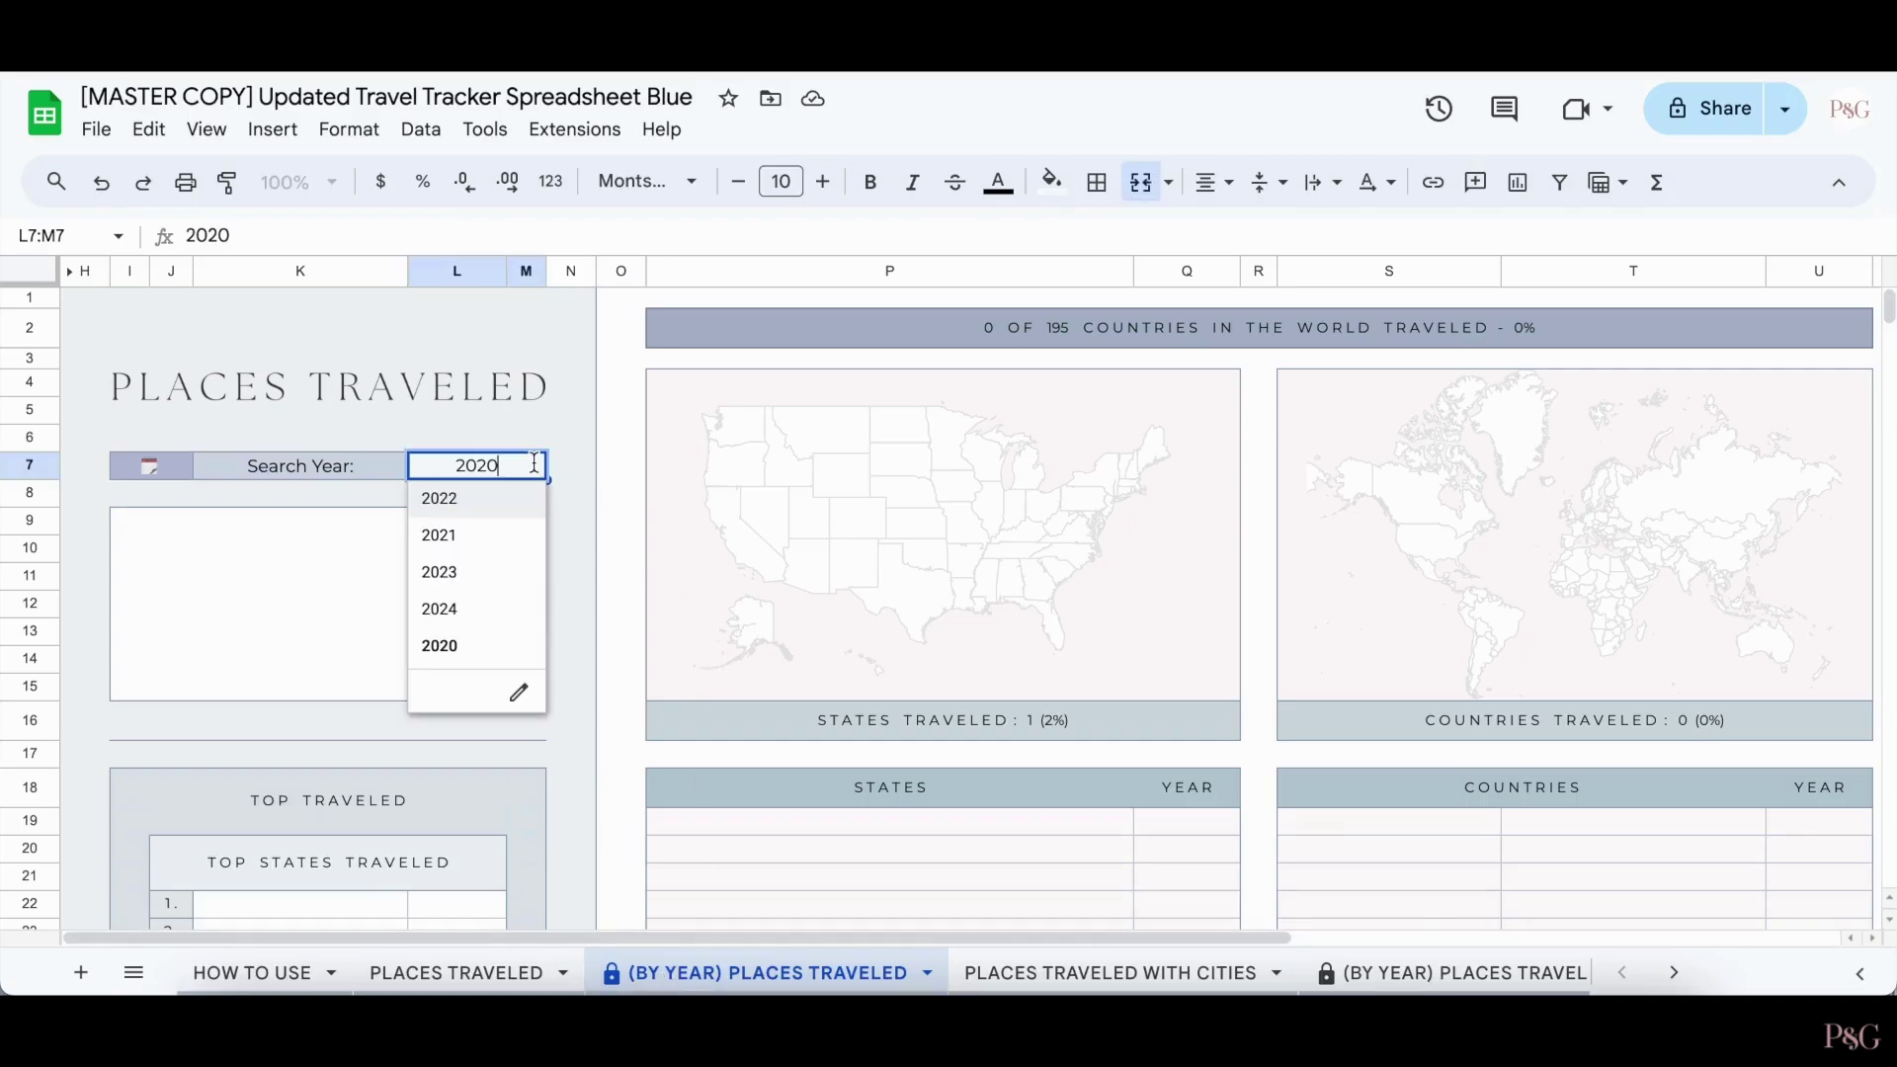
{"action": "left_click", "coordinate": [497, 610]}
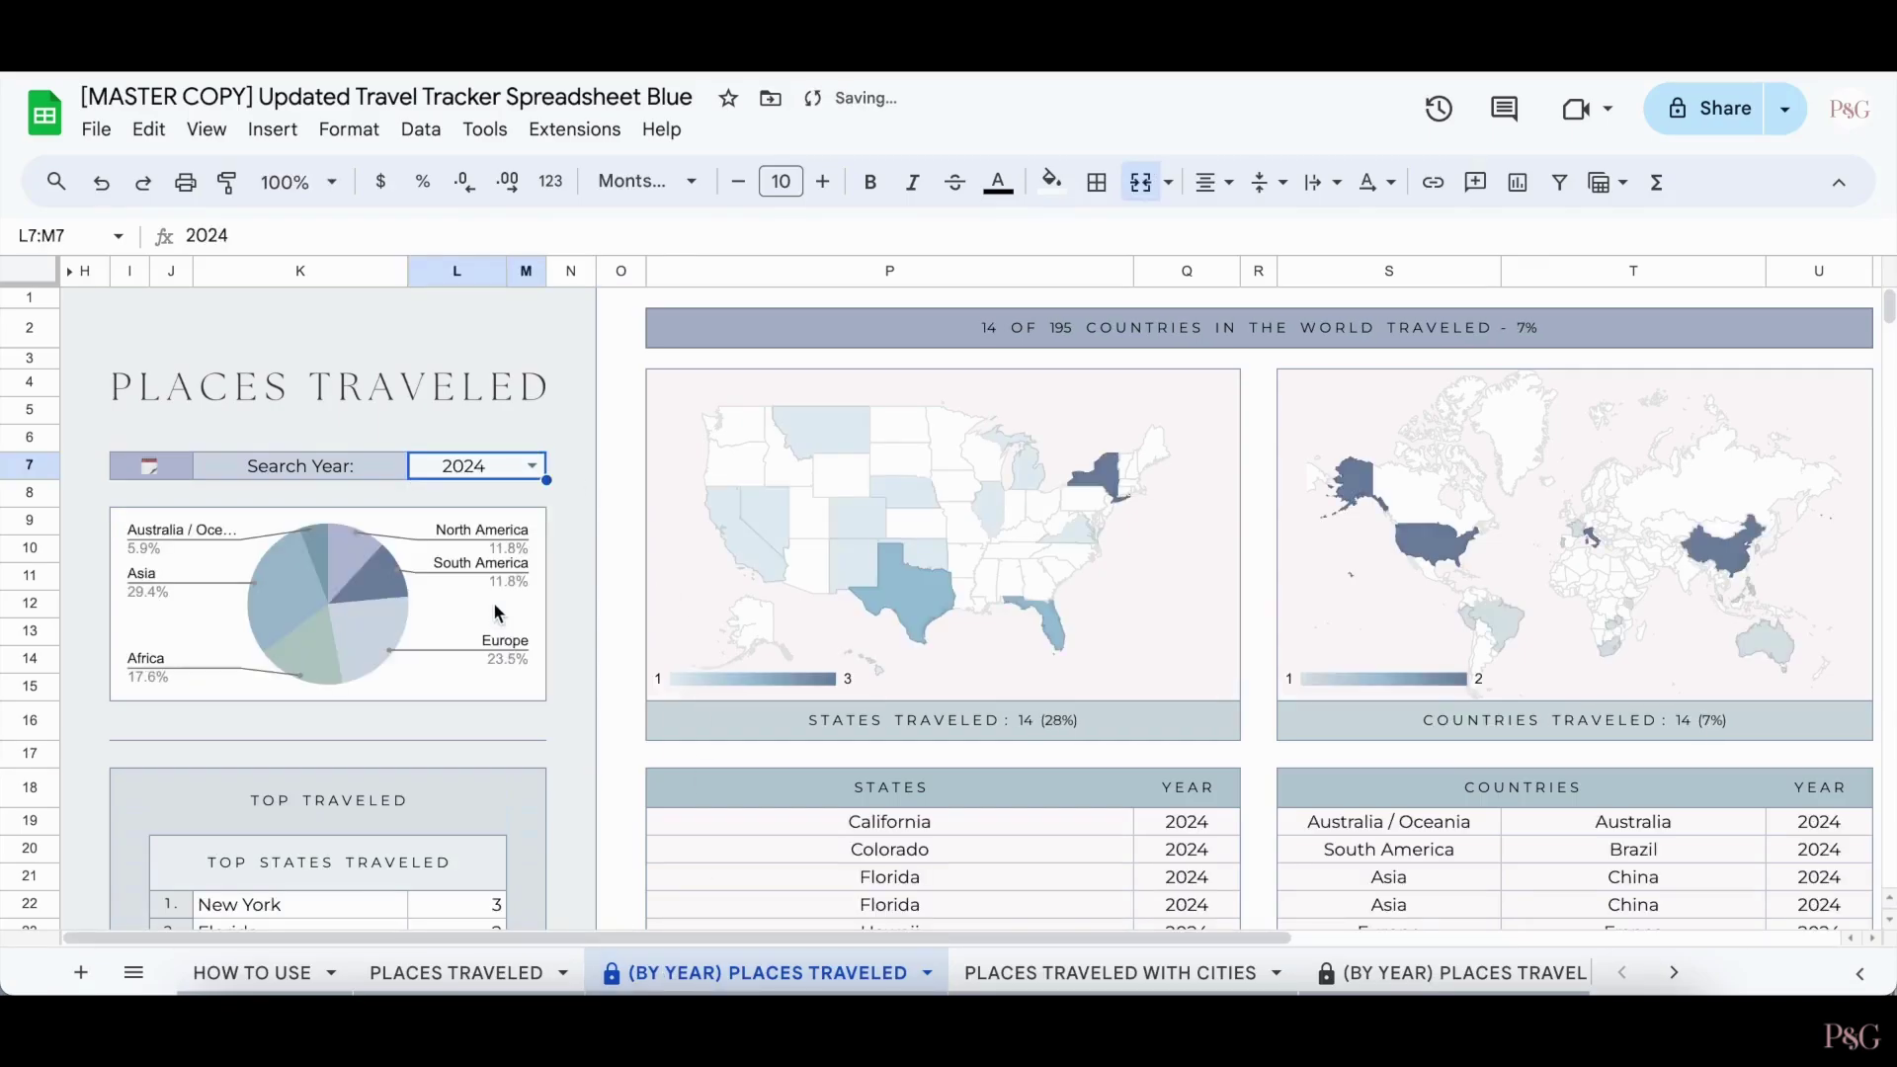
{"action": "scroll", "coordinate": [816, 640], "scroll_direction": "right", "scroll_amount": 3}
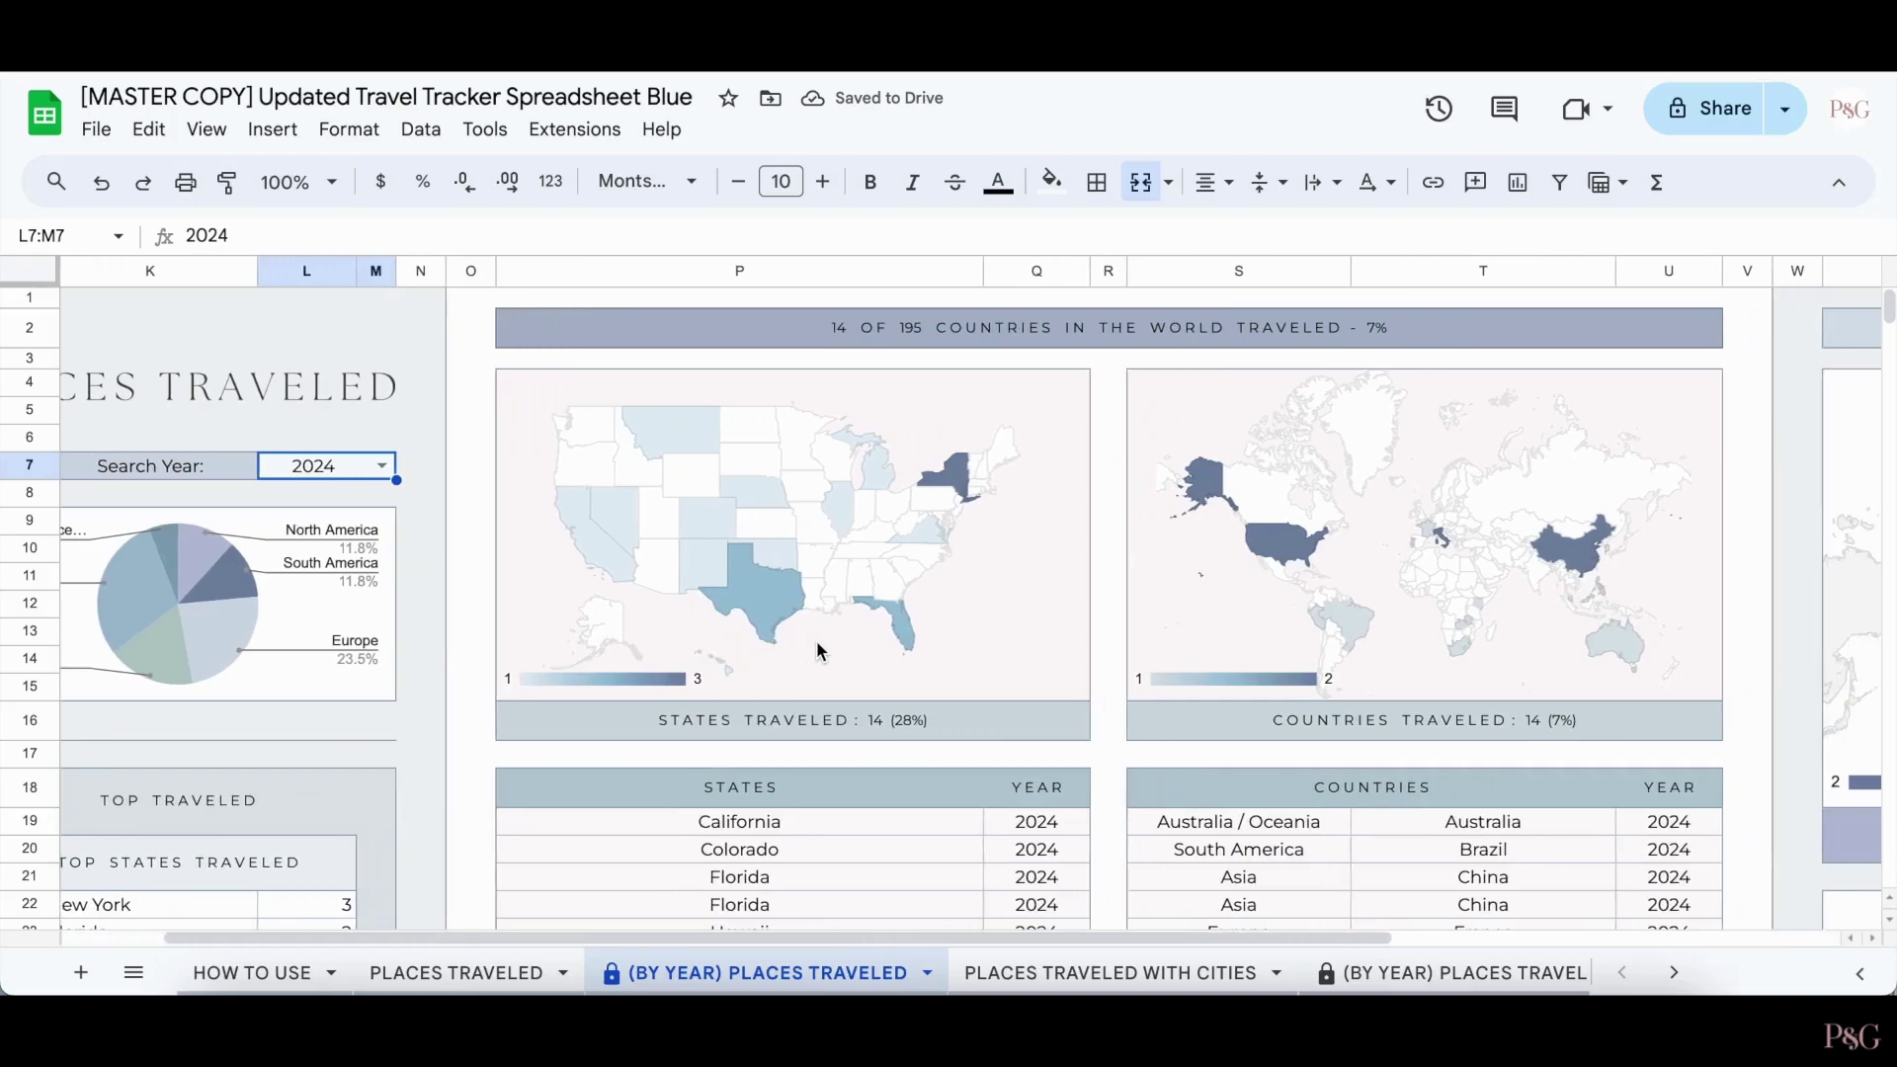
{"action": "scroll", "coordinate": [816, 640], "scroll_direction": "right", "scroll_amount": 10}
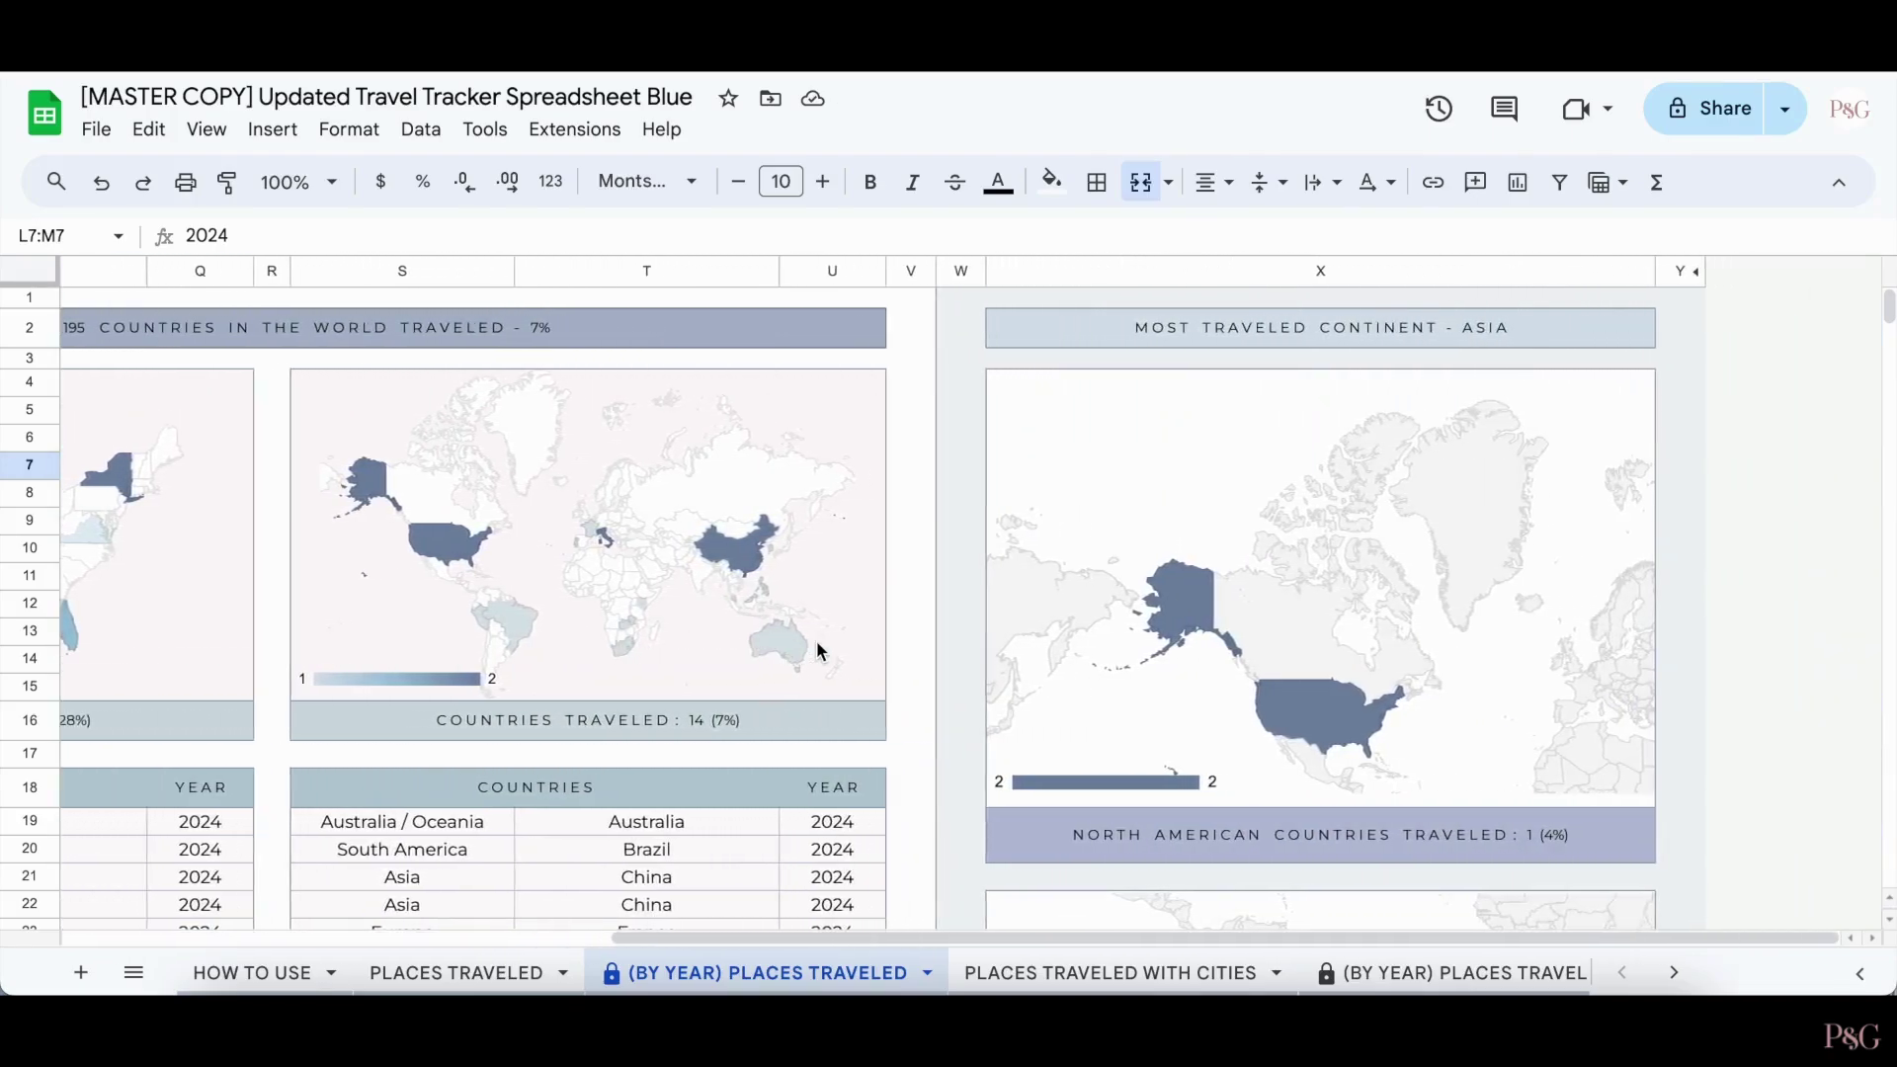
{"action": "scroll", "coordinate": [816, 640], "scroll_direction": "left", "scroll_amount": 6}
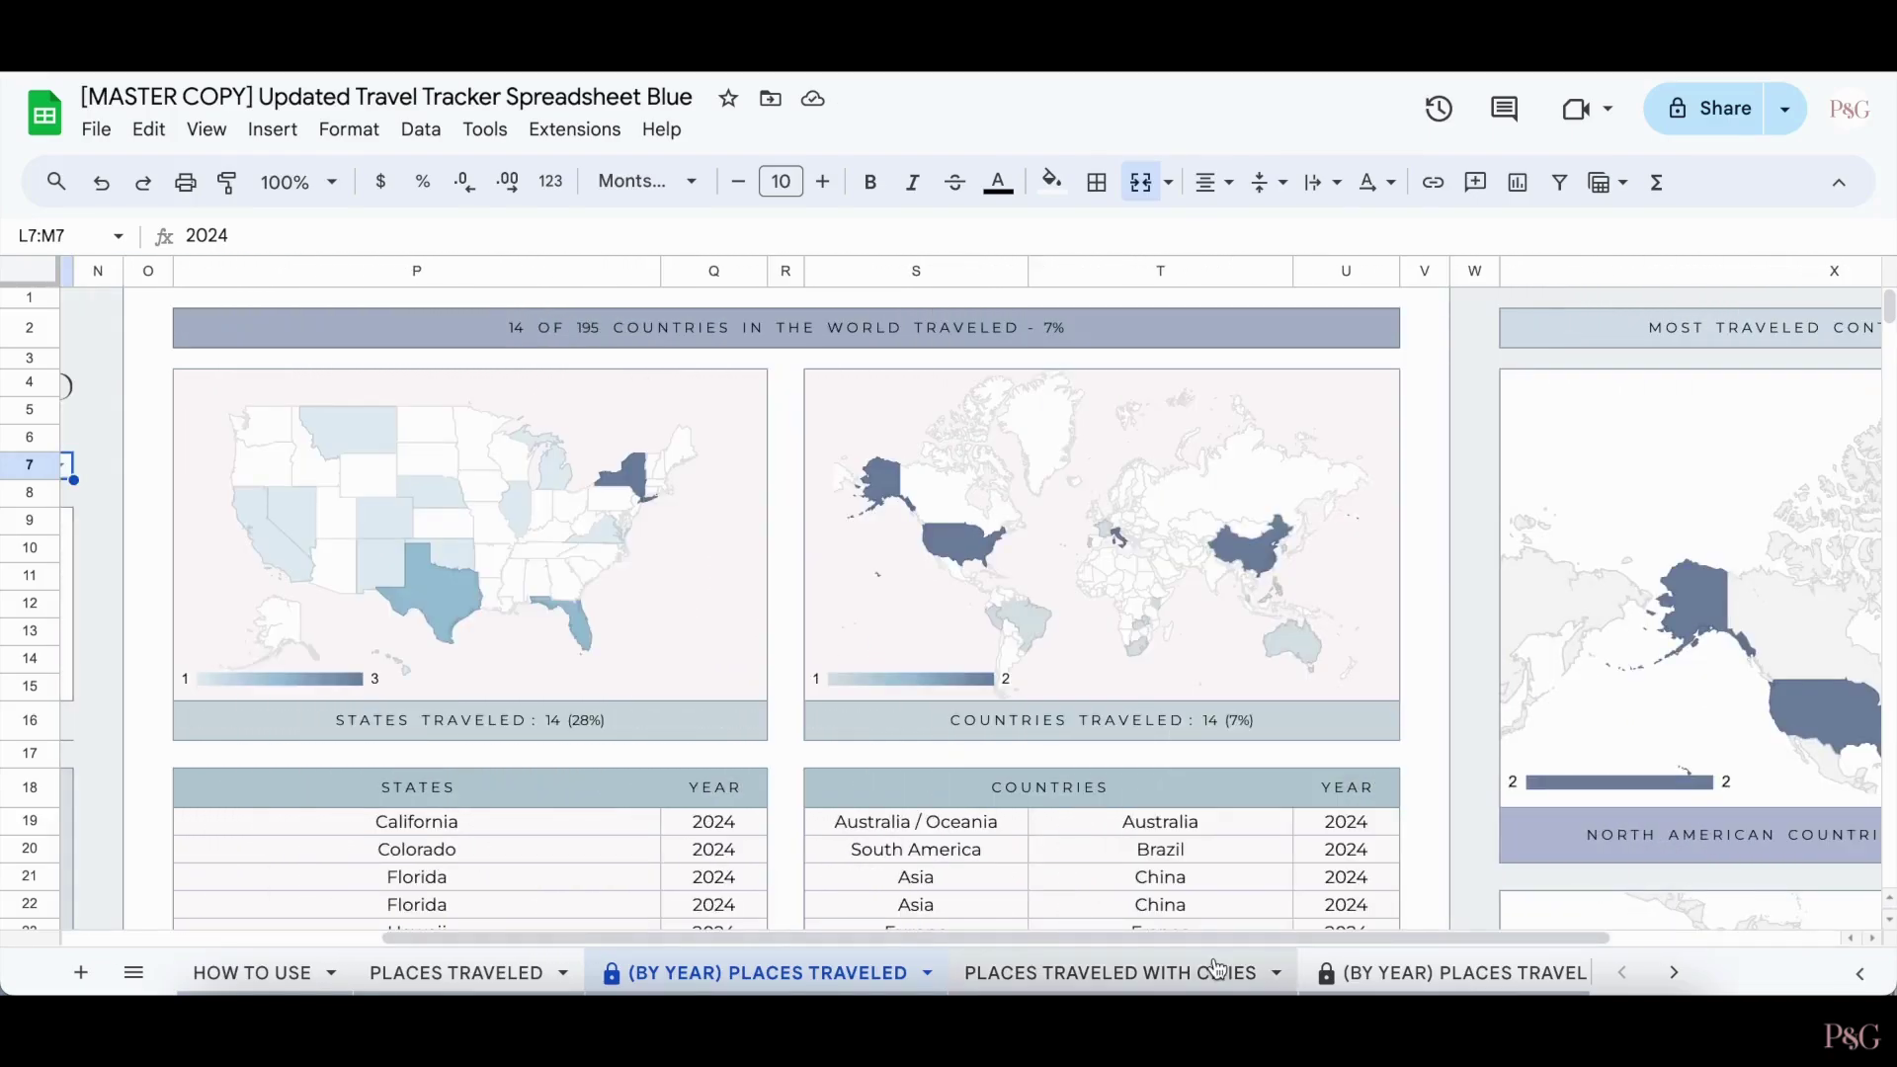
{"action": "left_click", "coordinate": [1215, 968]}
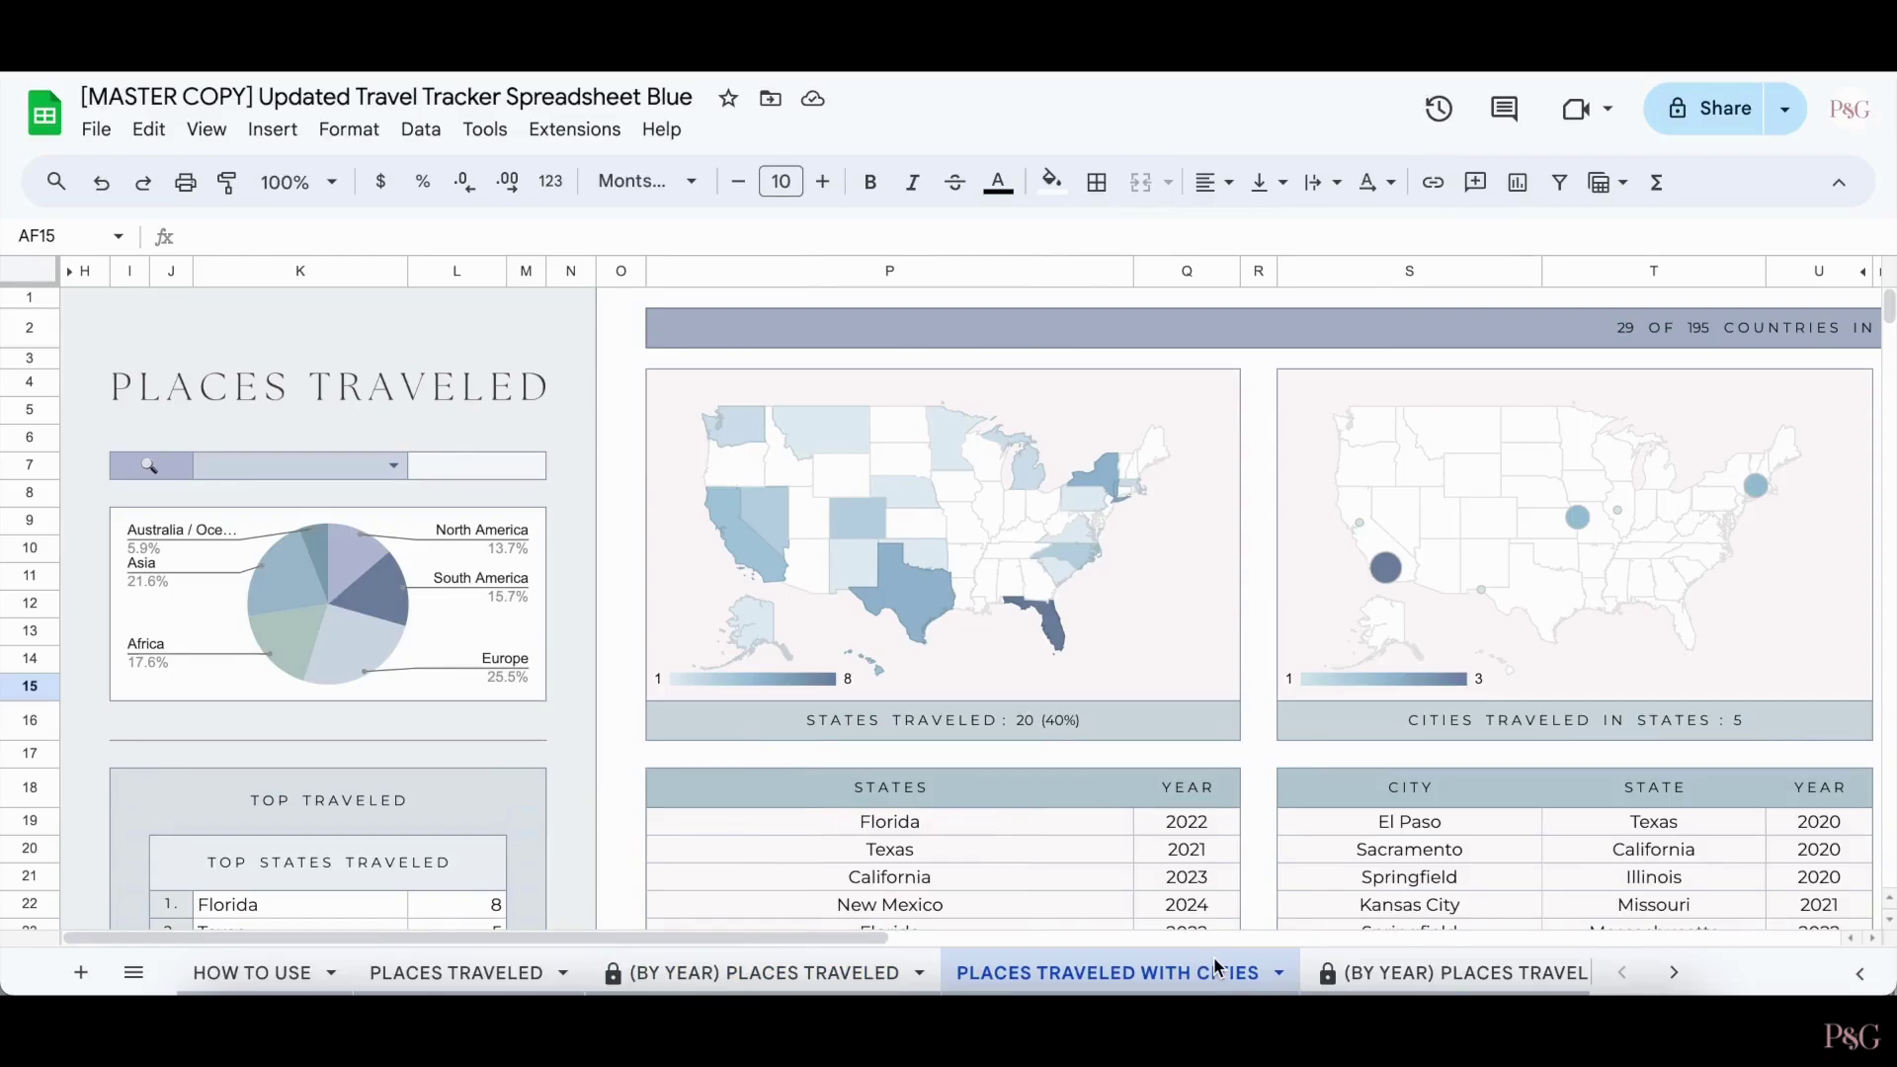
Step: Scroll to the cities table and select El Paso, Texas and both Springfield rows
{"action": "scroll", "coordinate": [1340, 777], "scroll_direction": "right", "scroll_amount": 10}
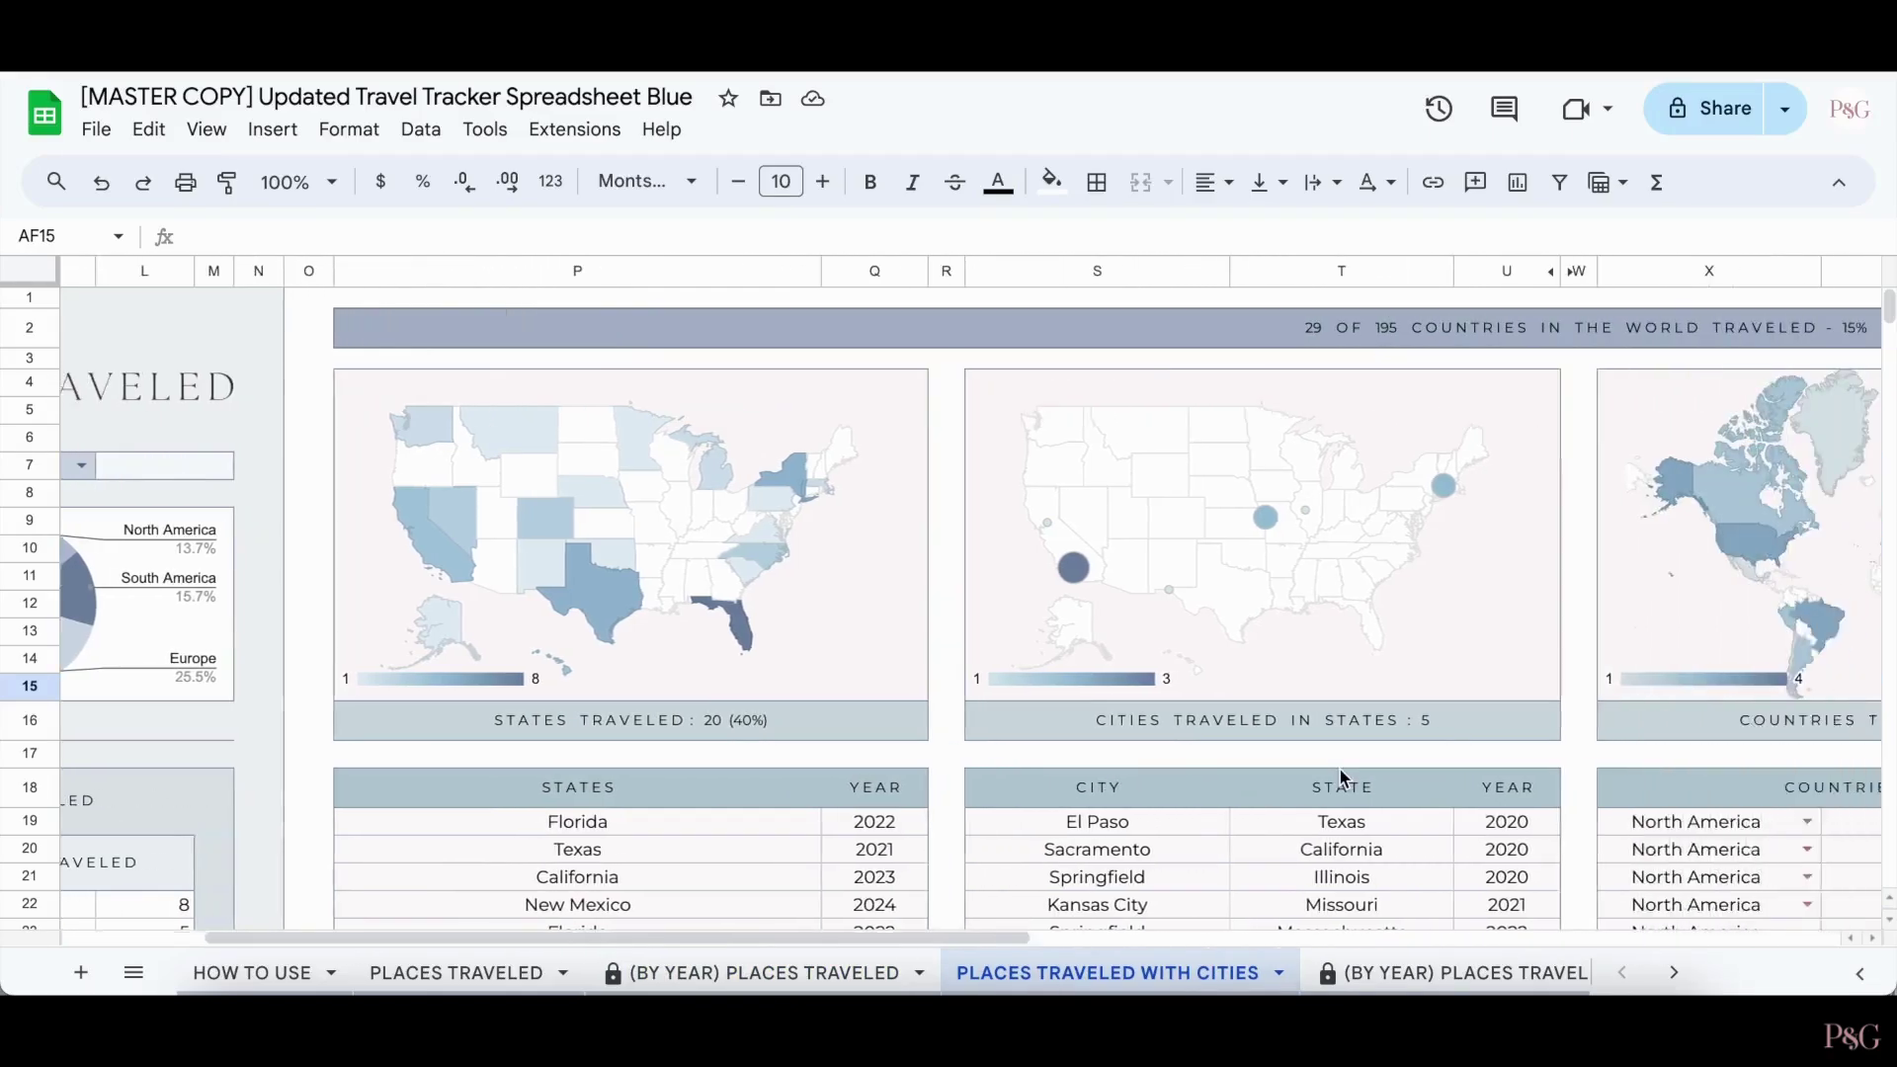
{"action": "scroll", "coordinate": [1340, 777], "scroll_direction": "left", "scroll_amount": 5}
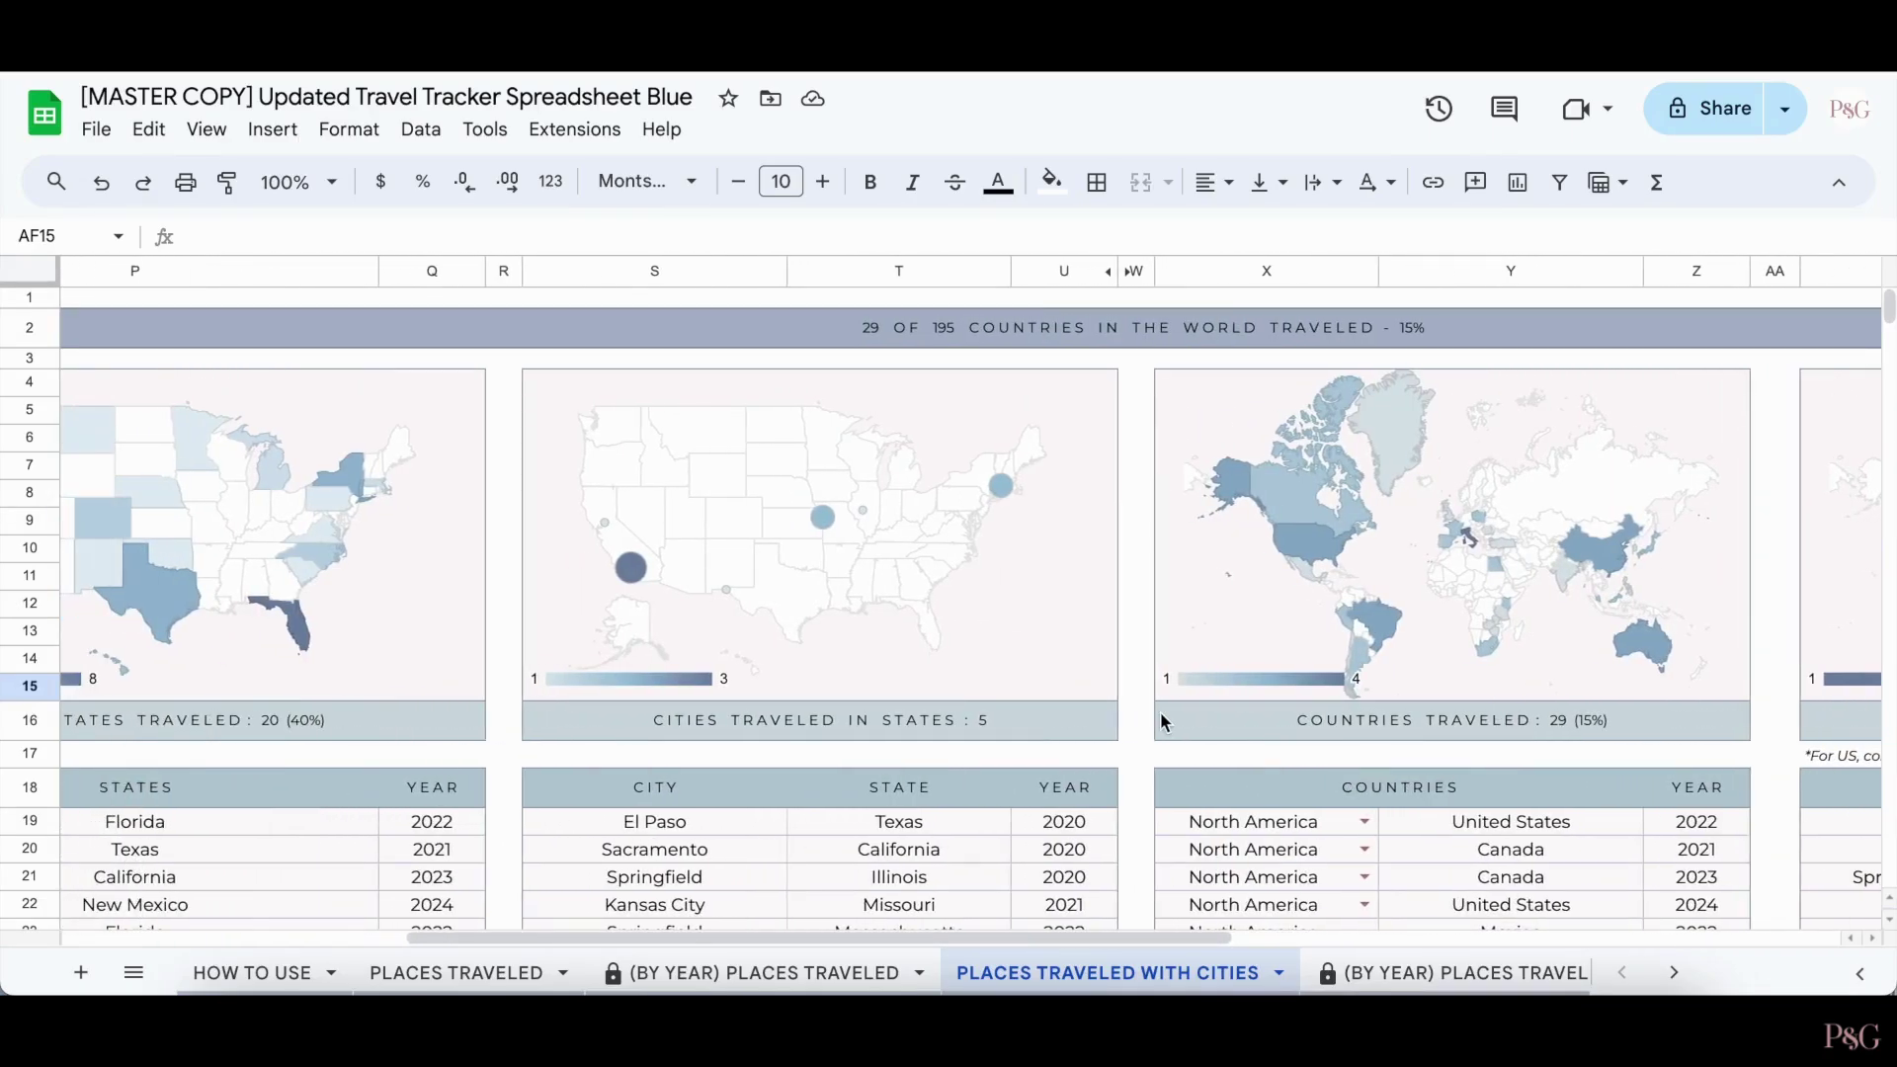
{"action": "scroll", "coordinate": [1159, 711], "scroll_direction": "down", "scroll_amount": 3}
{"action": "scroll", "coordinate": [1160, 721], "scroll_direction": "down", "scroll_amount": 1}
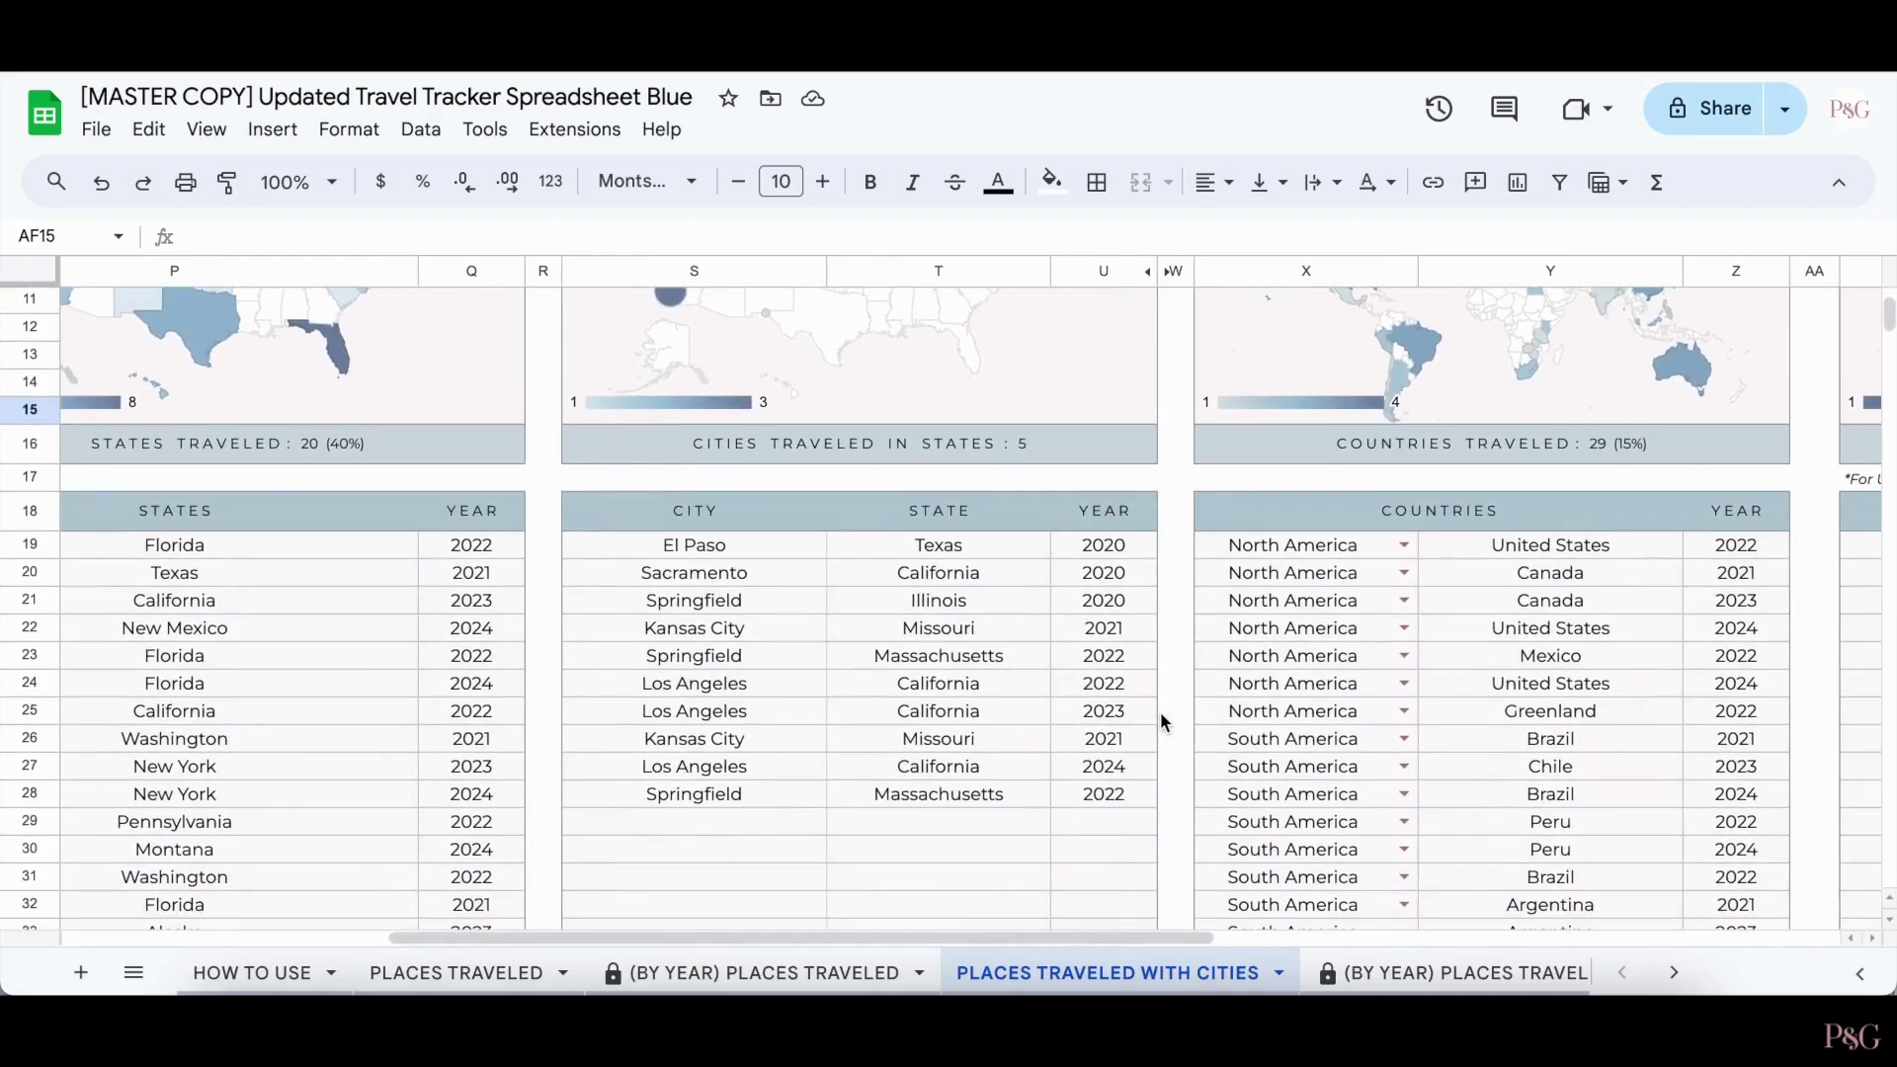
{"action": "left_click", "coordinate": [755, 548]}
{"action": "left_click", "coordinate": [946, 551]}
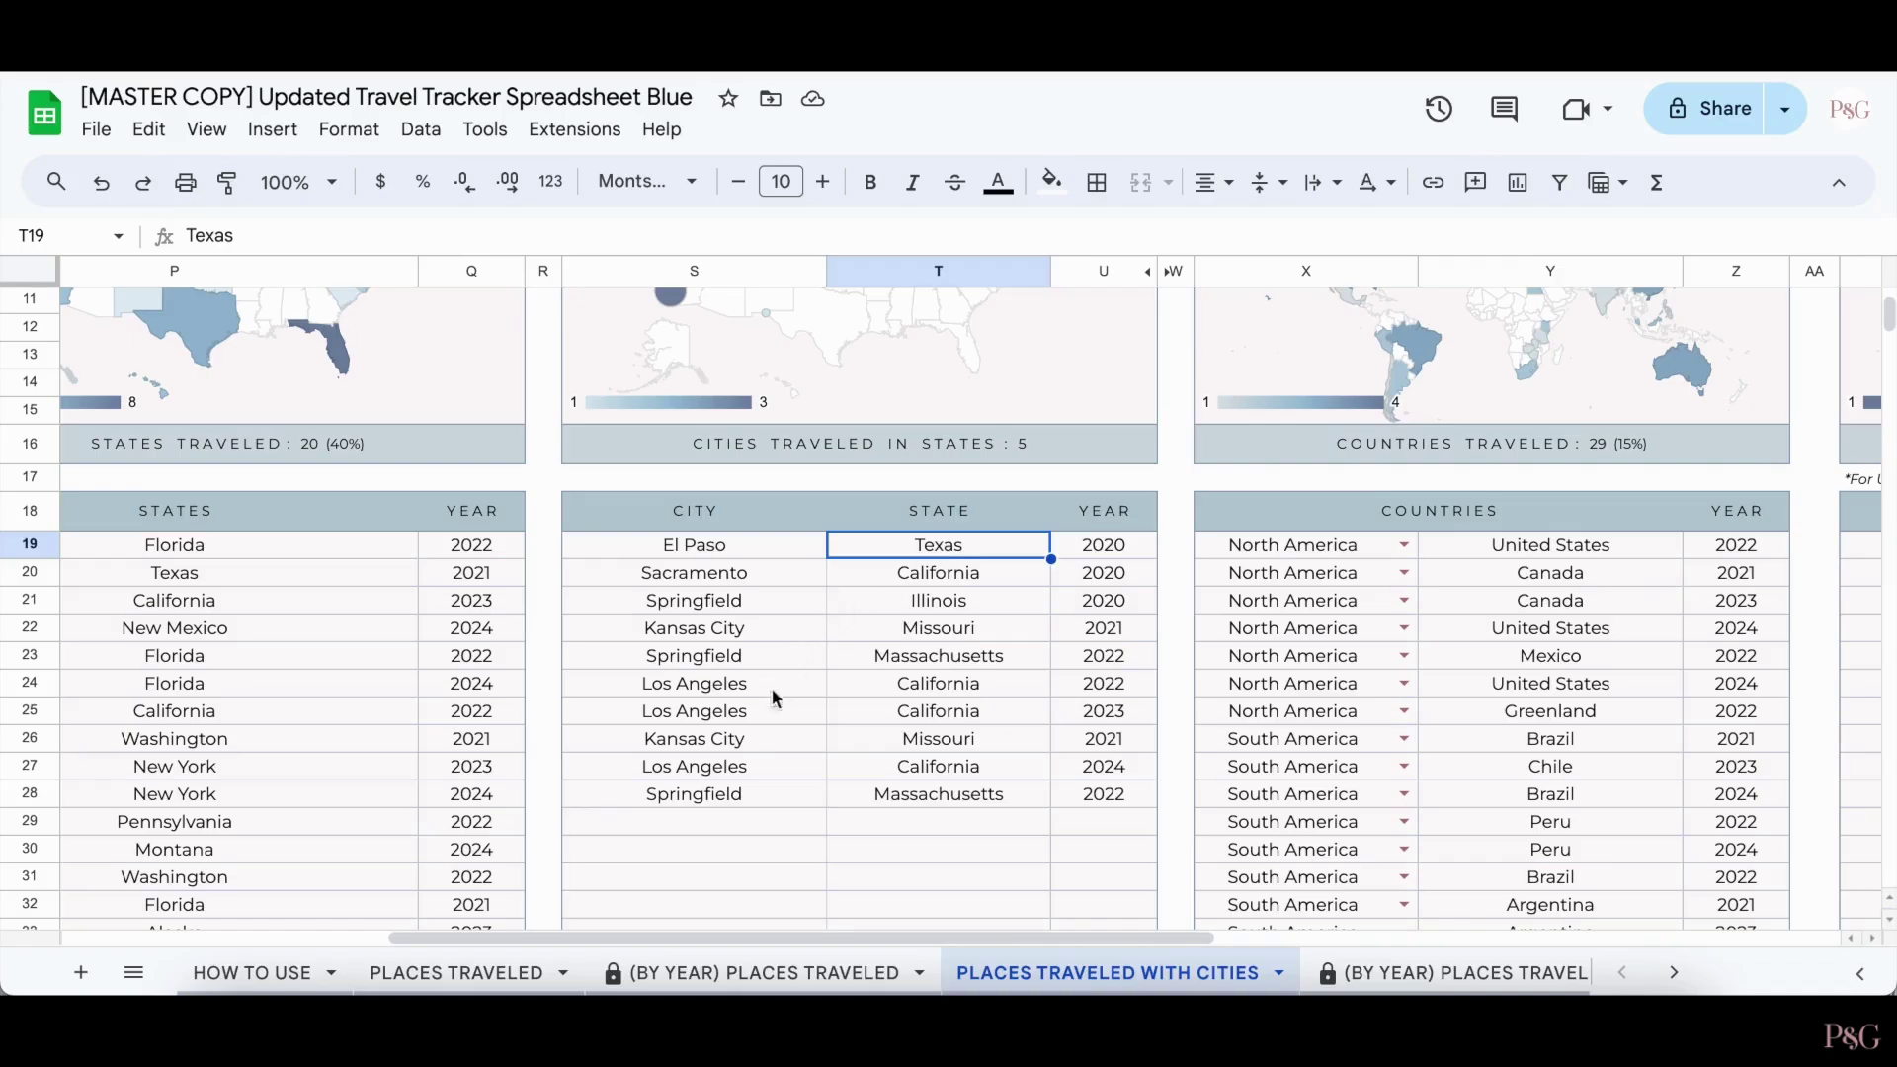
{"action": "left_click_drag", "start_coordinate": [701, 655], "coordinate": [1088, 678]}
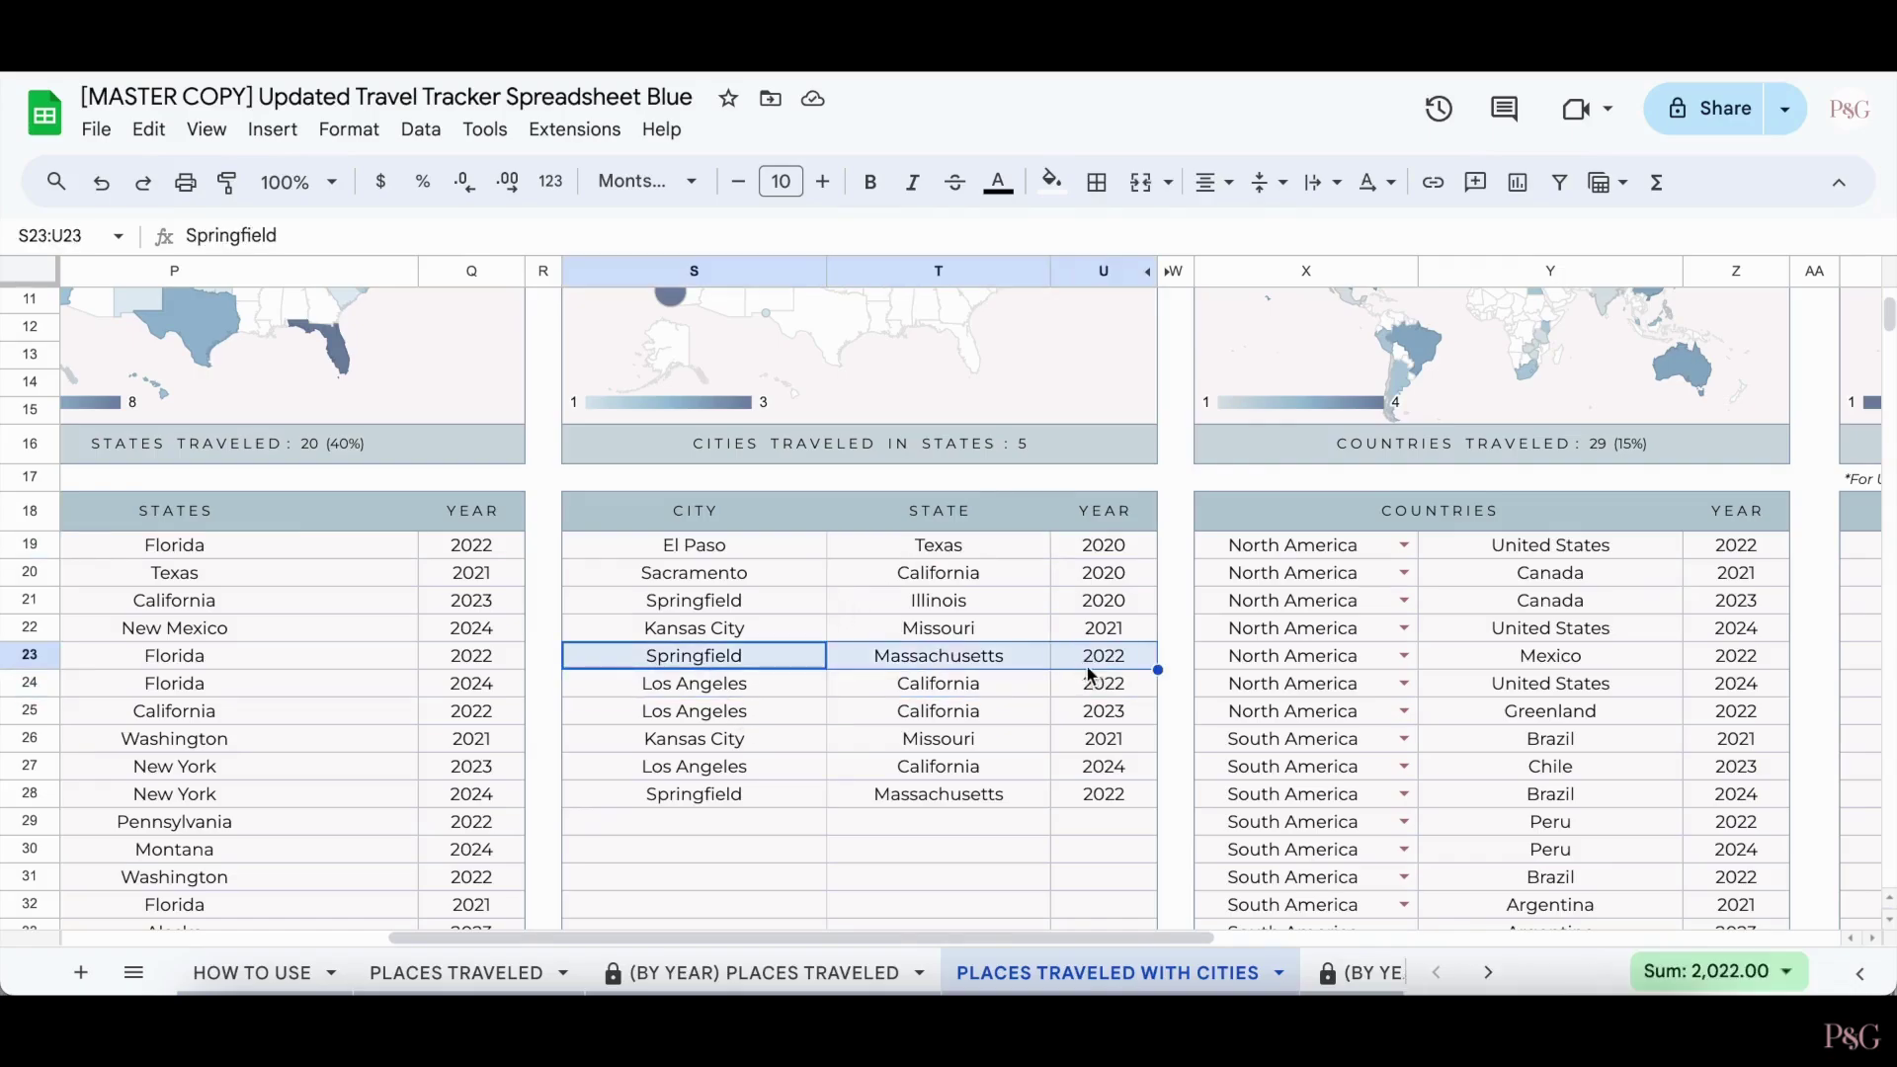
{"action": "left_click_drag", "start_coordinate": [750, 609], "coordinate": [1092, 610]}
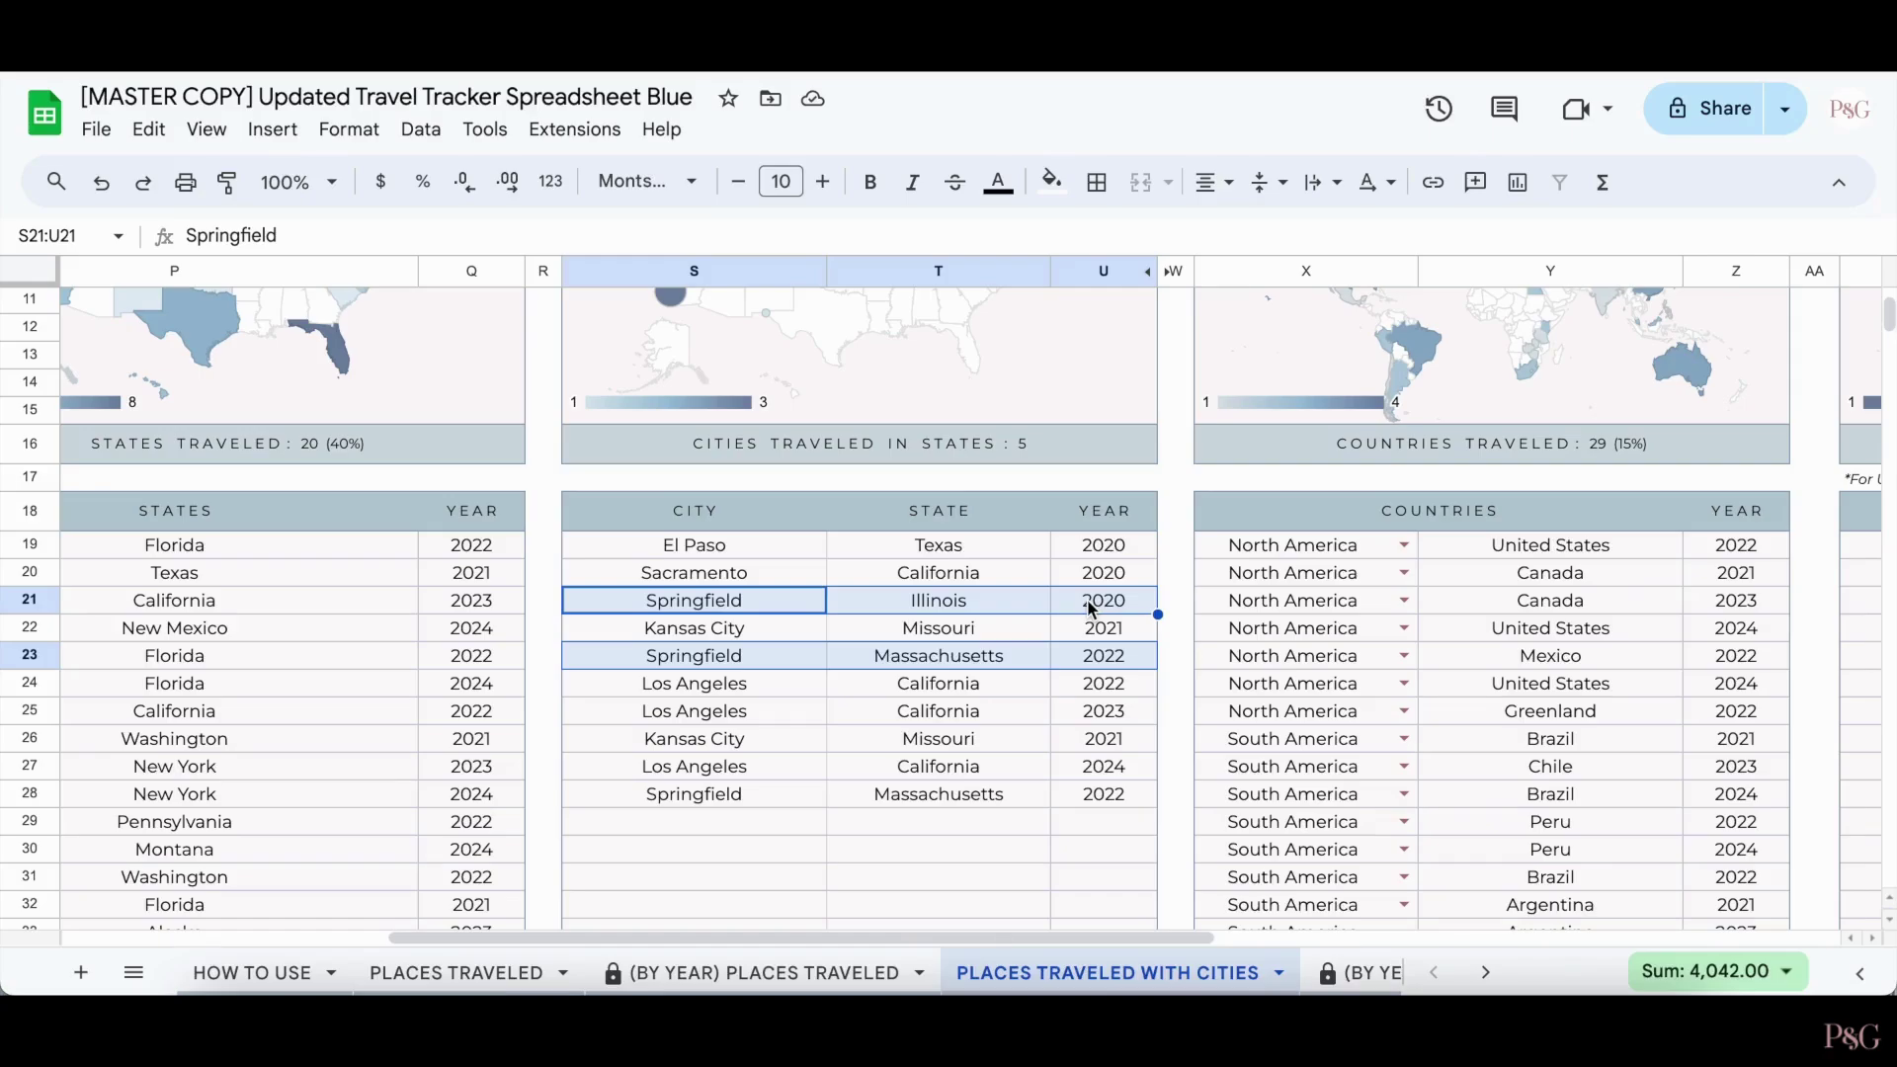
Step: Enter Houston, Texas in S29 as a new city row, raising the count to 6
{"action": "left_click", "coordinate": [712, 833]}
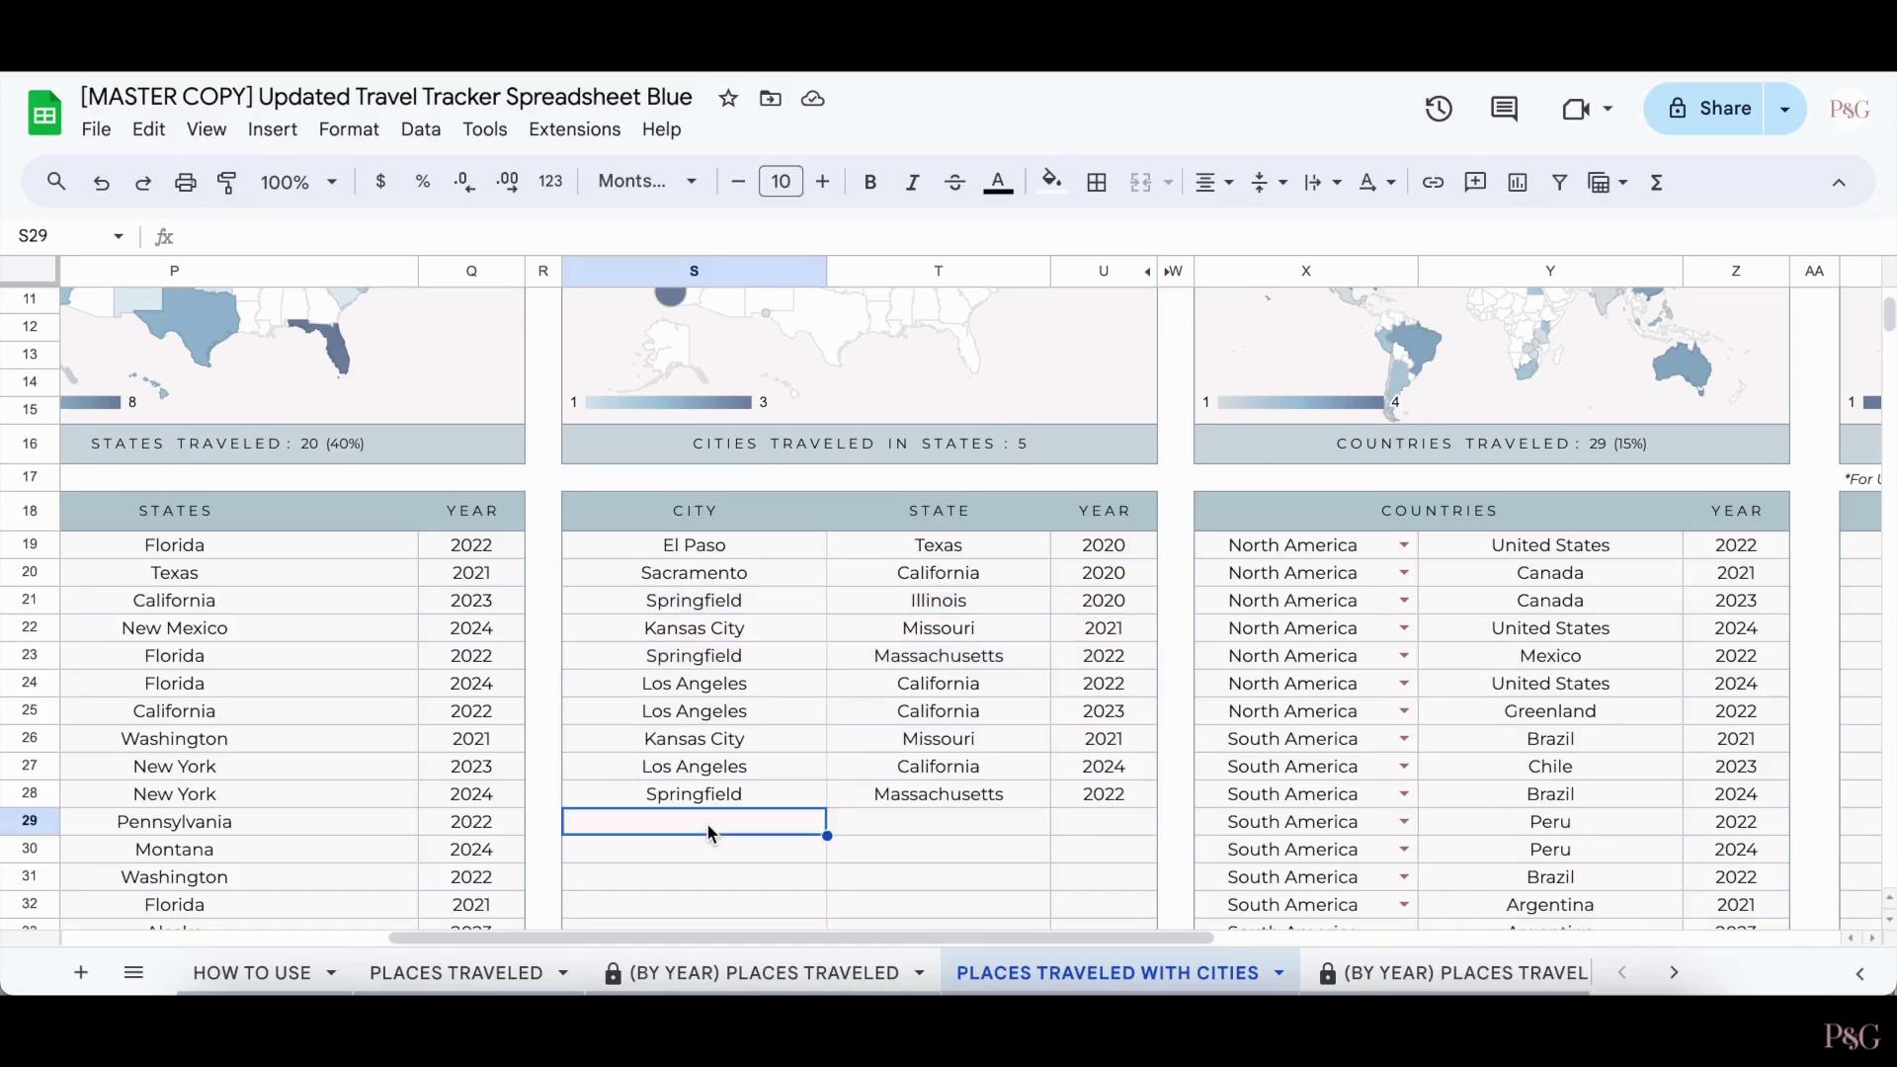
{"action": "type", "text": "Houston"}
{"action": "key", "text": "Tab"}
{"action": "type", "text": "Texas"}
{"action": "key", "text": "Return"}
{"action": "scroll", "coordinate": [974, 401], "scroll_direction": "up", "scroll_amount": 1}
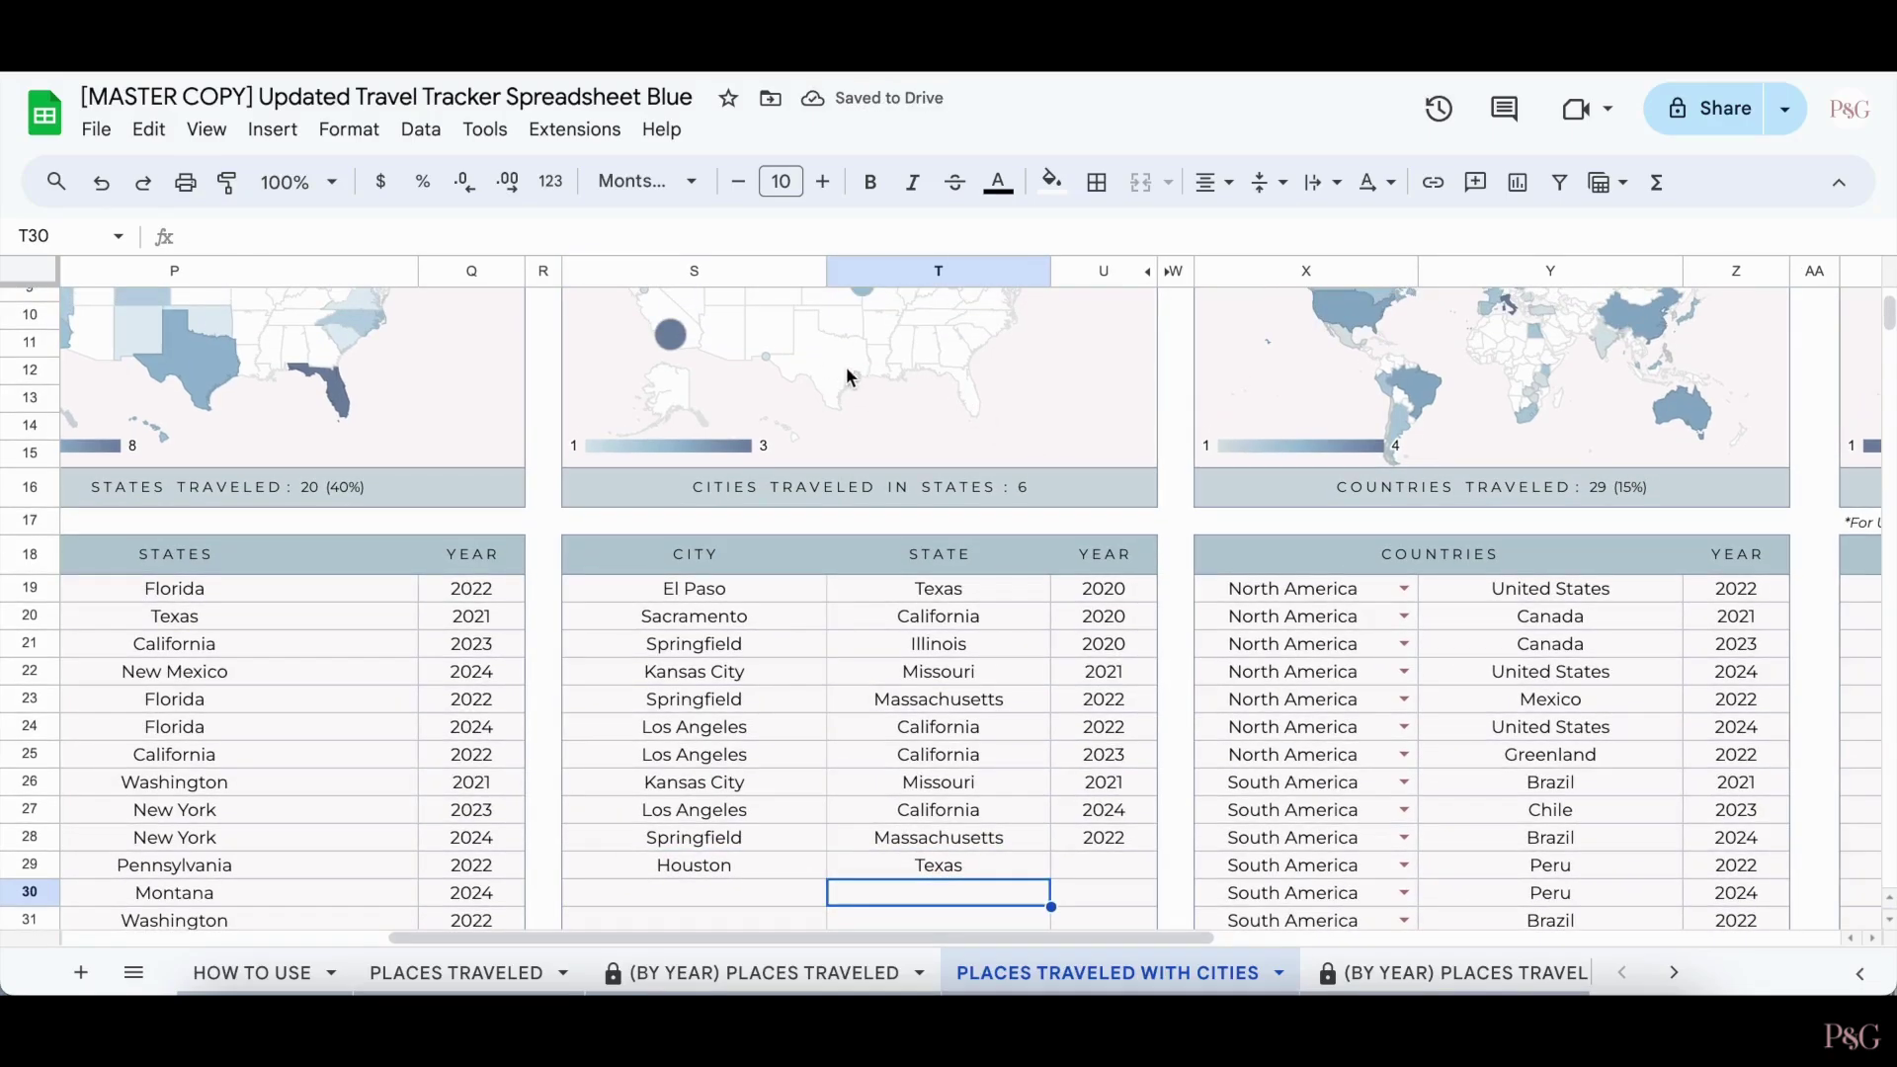
{"action": "key", "text": "Right"}
{"action": "scroll", "coordinate": [1047, 474], "scroll_direction": "up", "scroll_amount": 3}
{"action": "scroll", "coordinate": [1249, 581], "scroll_direction": "right", "scroll_amount": 4}
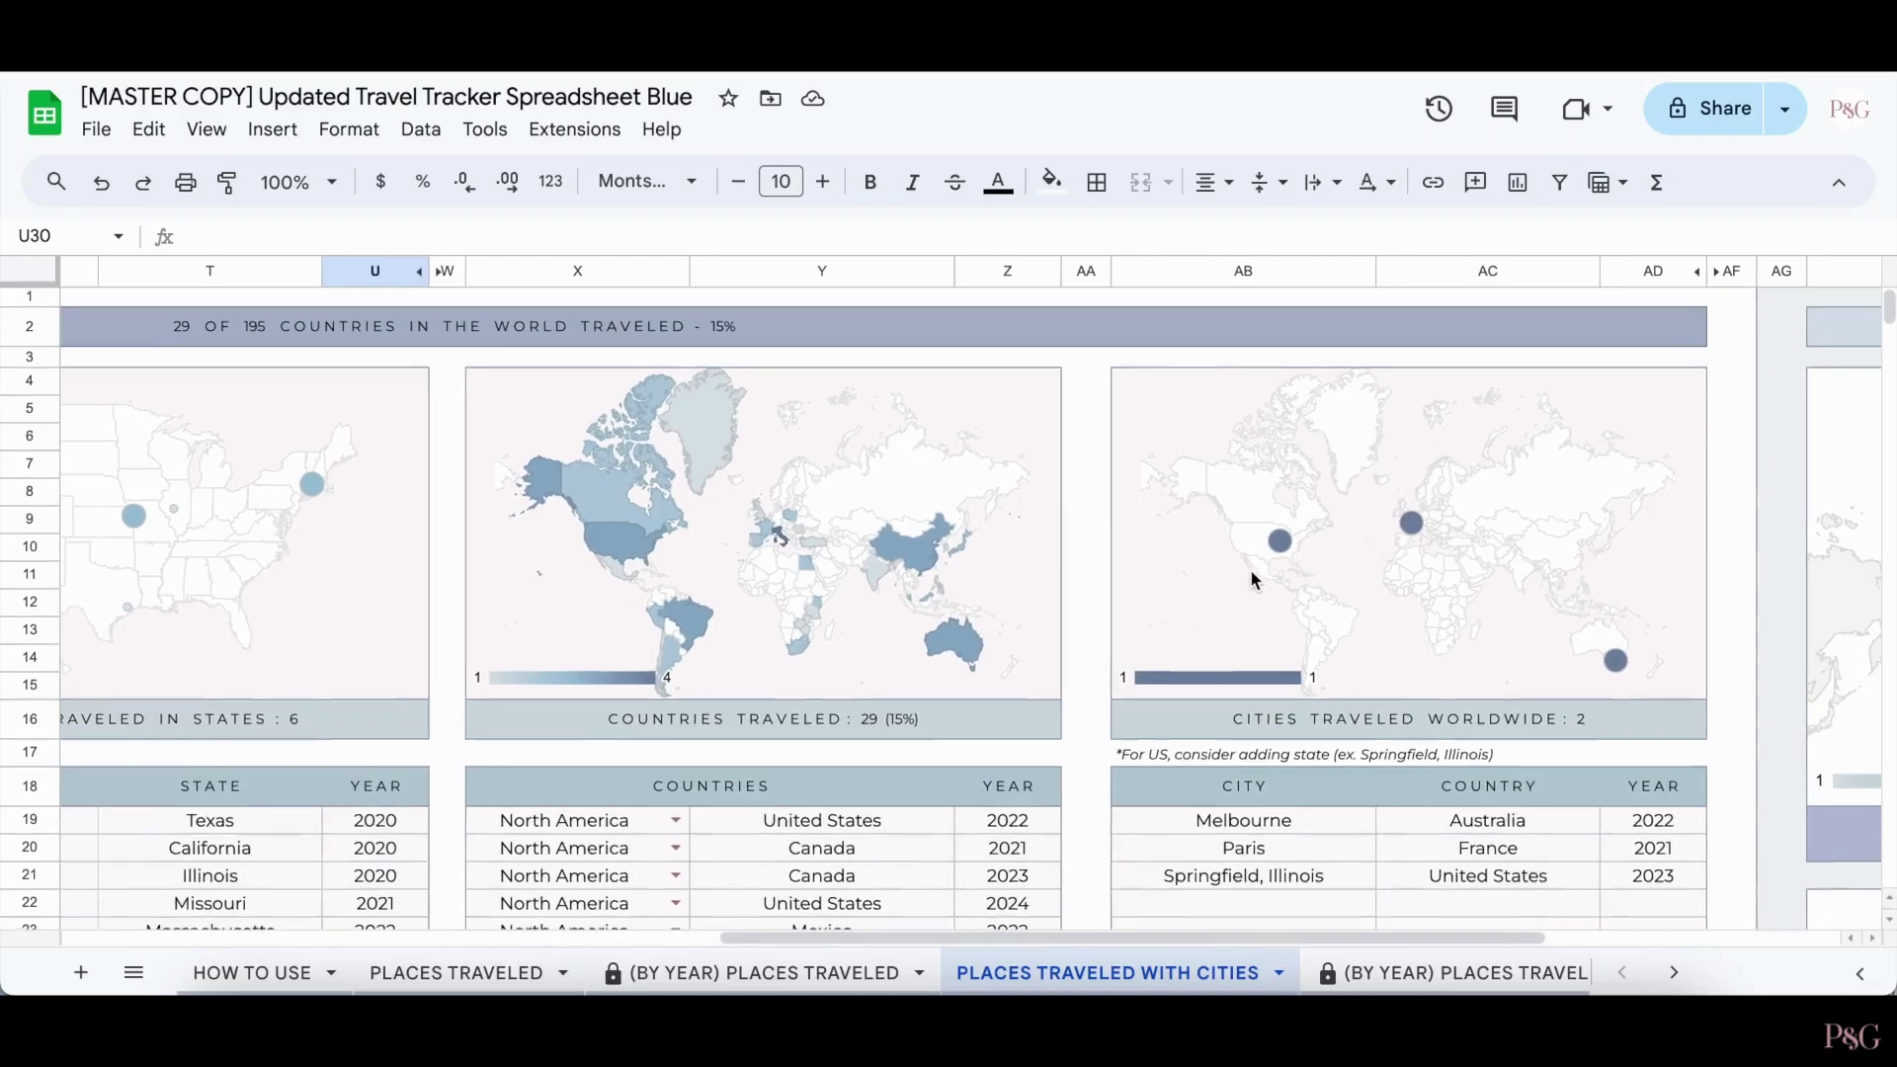
{"action": "scroll", "coordinate": [1251, 573], "scroll_direction": "down", "scroll_amount": 2}
{"action": "scroll", "coordinate": [1250, 573], "scroll_direction": "right", "scroll_amount": 1}
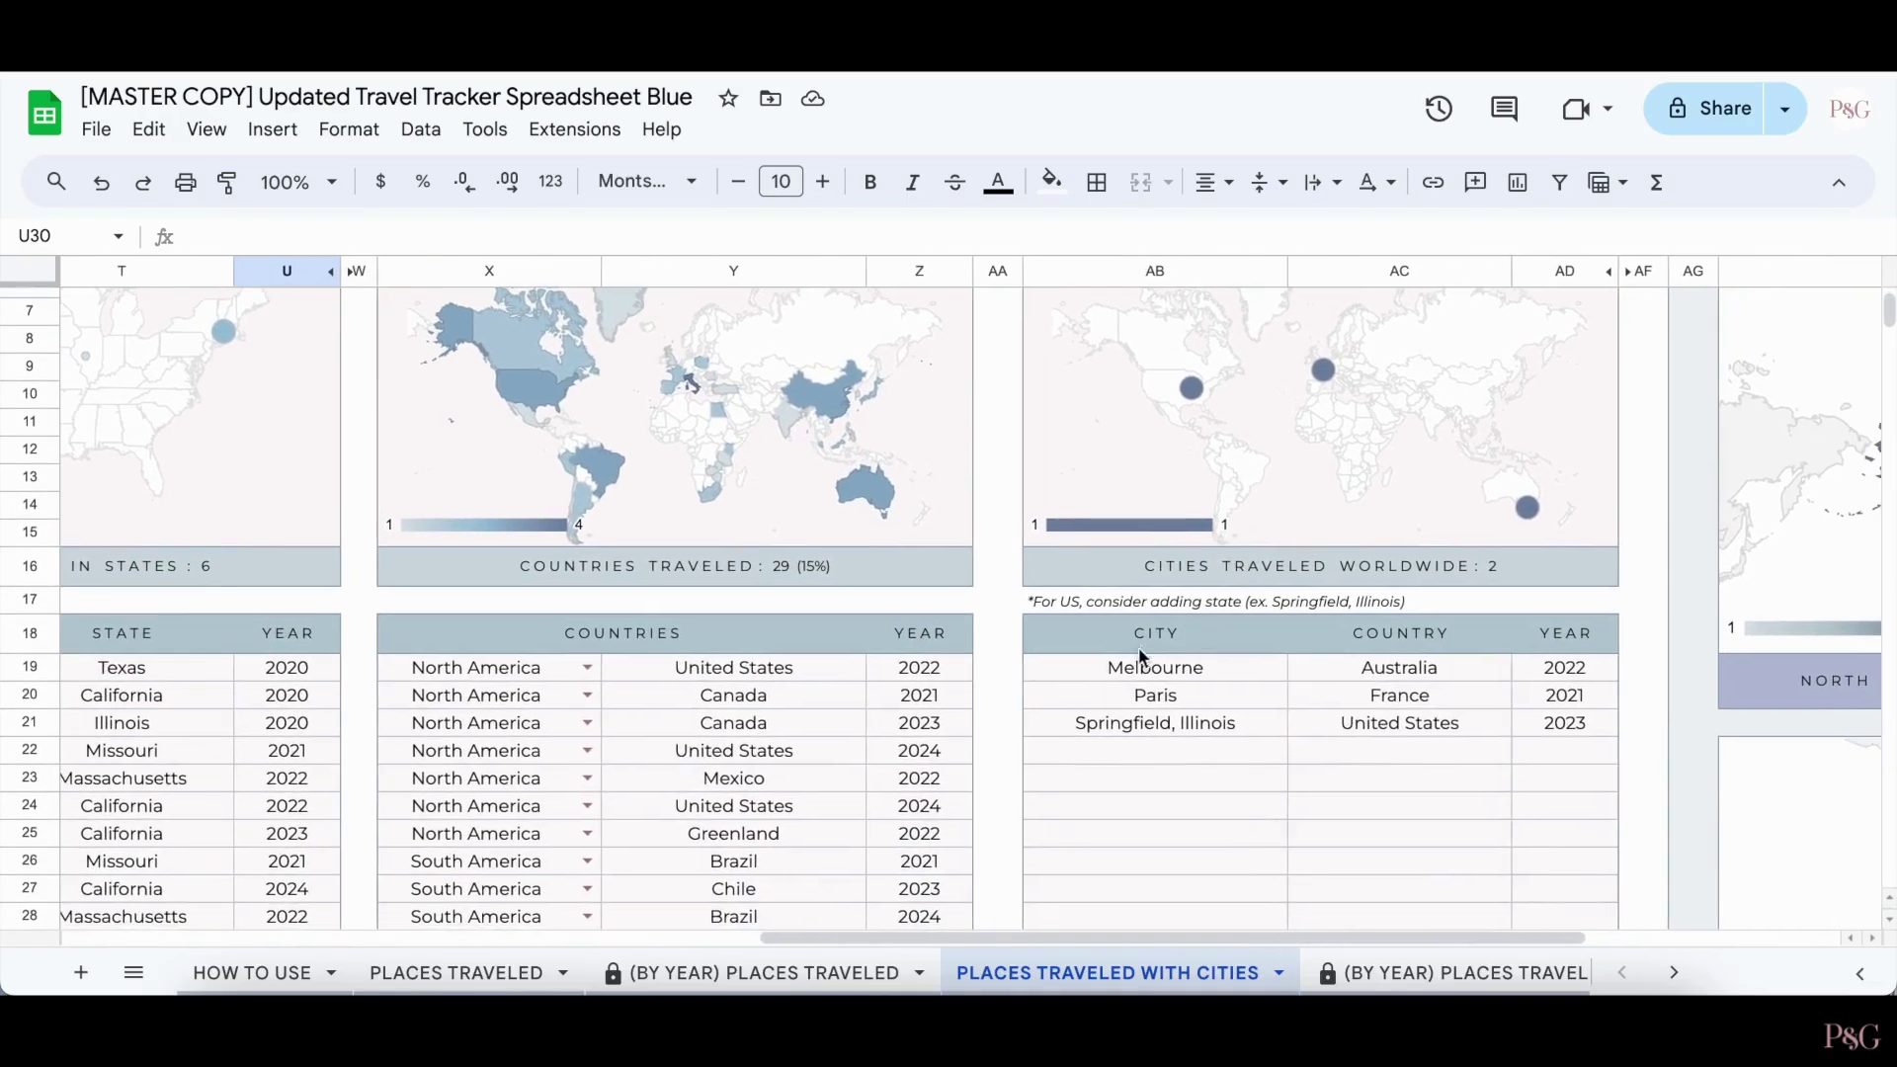
{"action": "left_click", "coordinate": [1147, 675]}
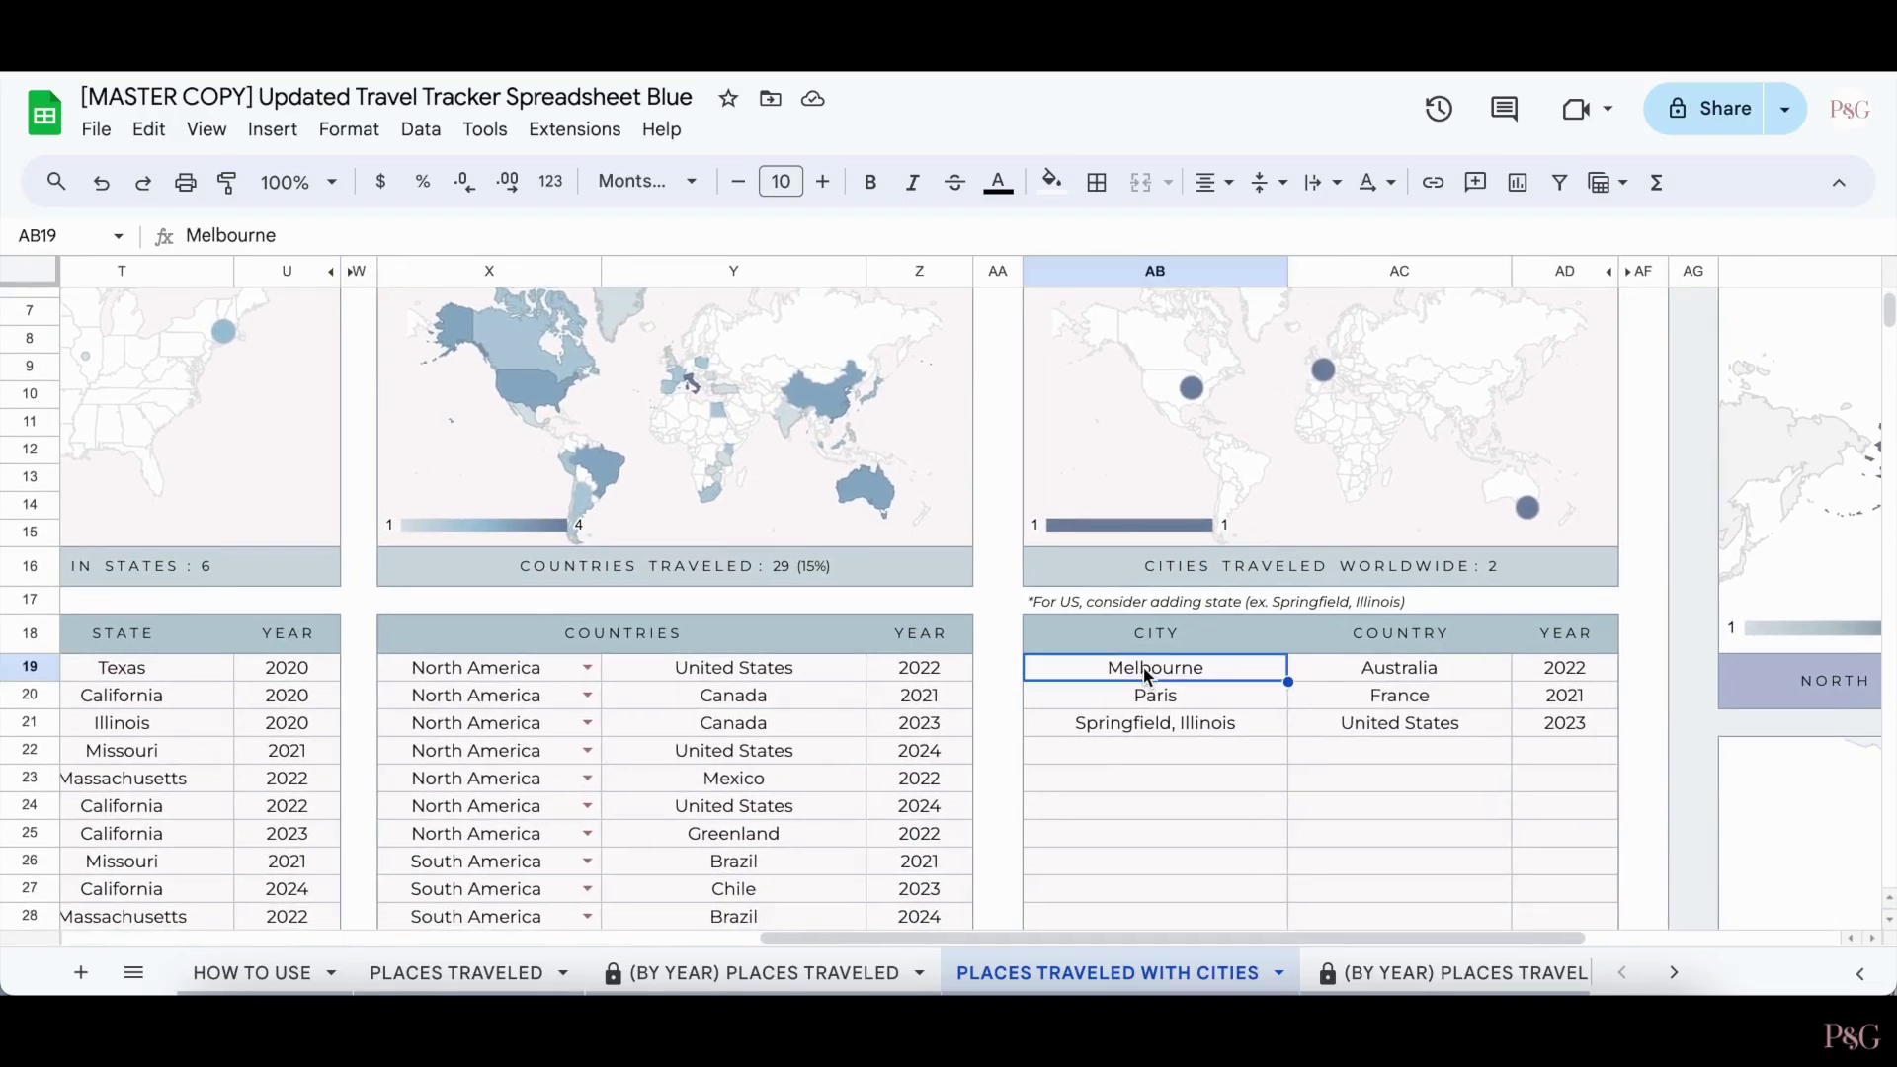
{"action": "left_click", "coordinate": [1356, 675]}
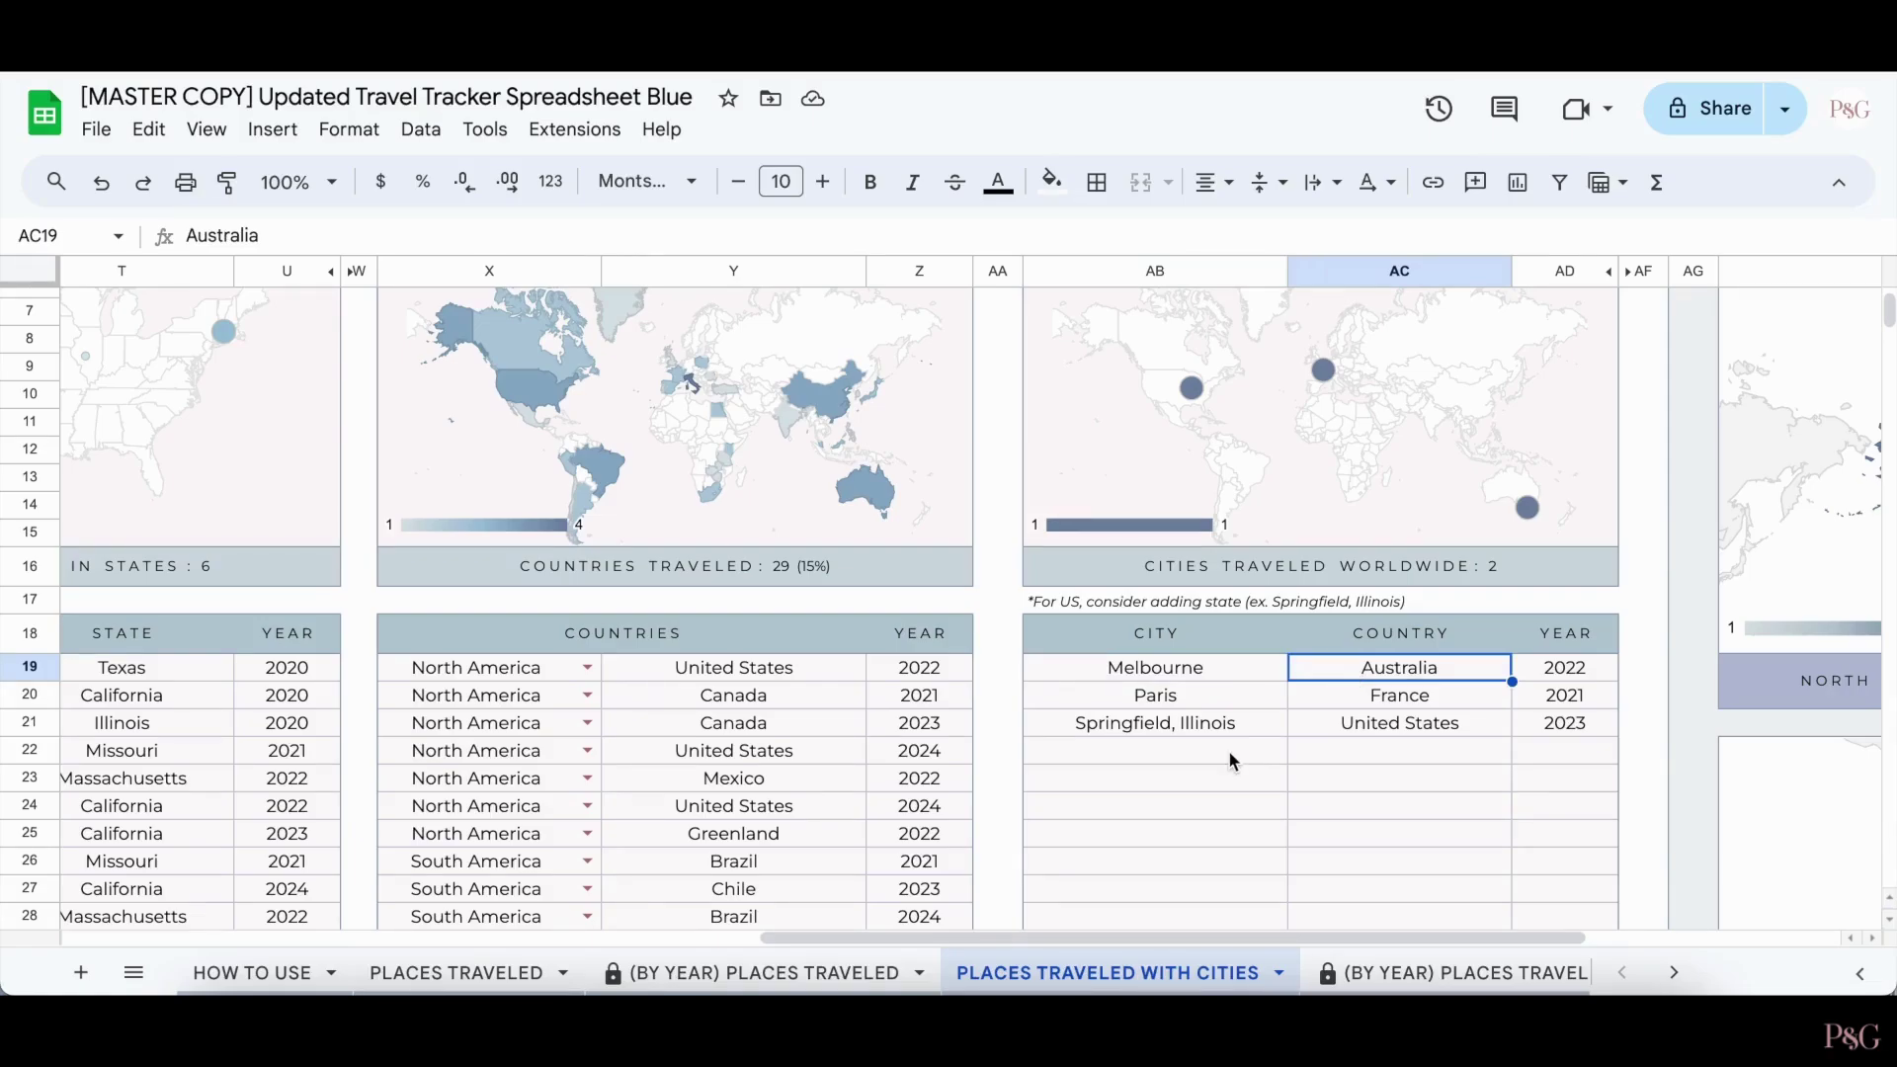
{"action": "left_click_drag", "start_coordinate": [1131, 726], "coordinate": [1366, 736]}
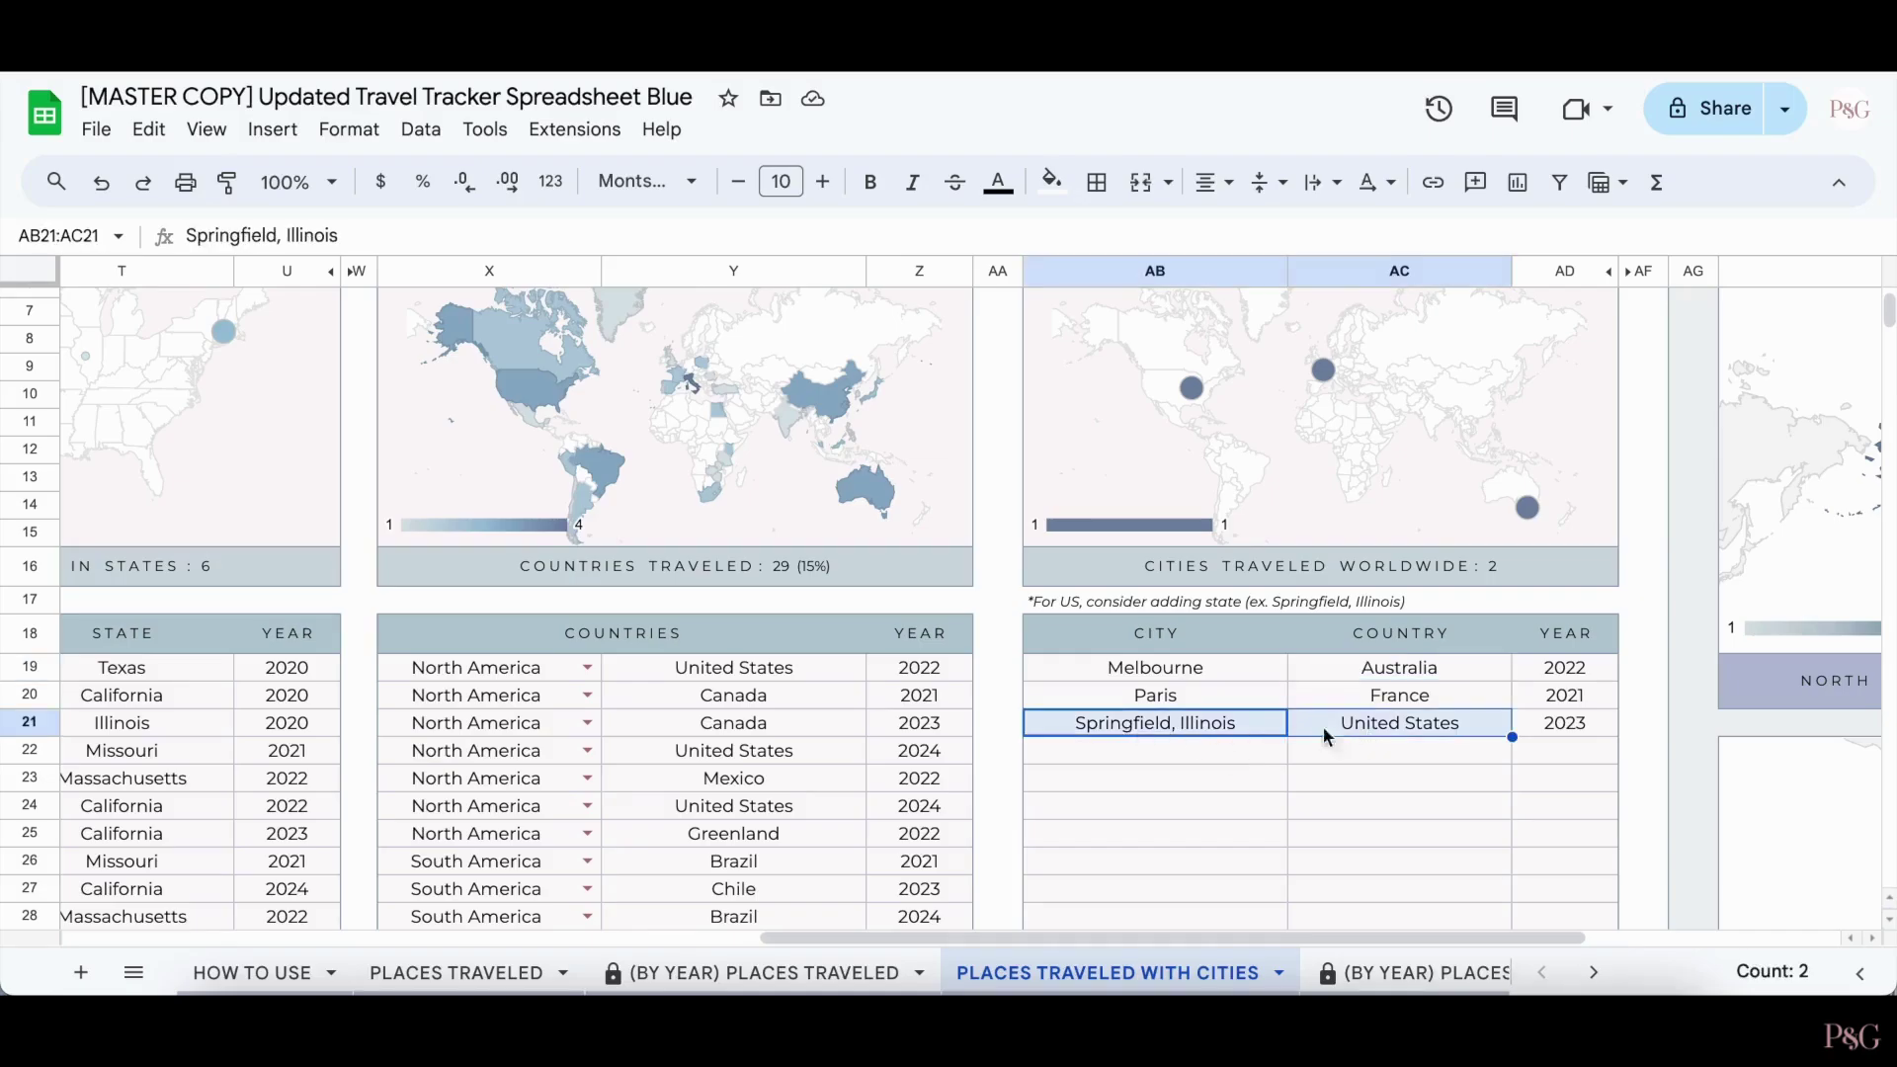
{"action": "left_click", "coordinate": [1244, 753]}
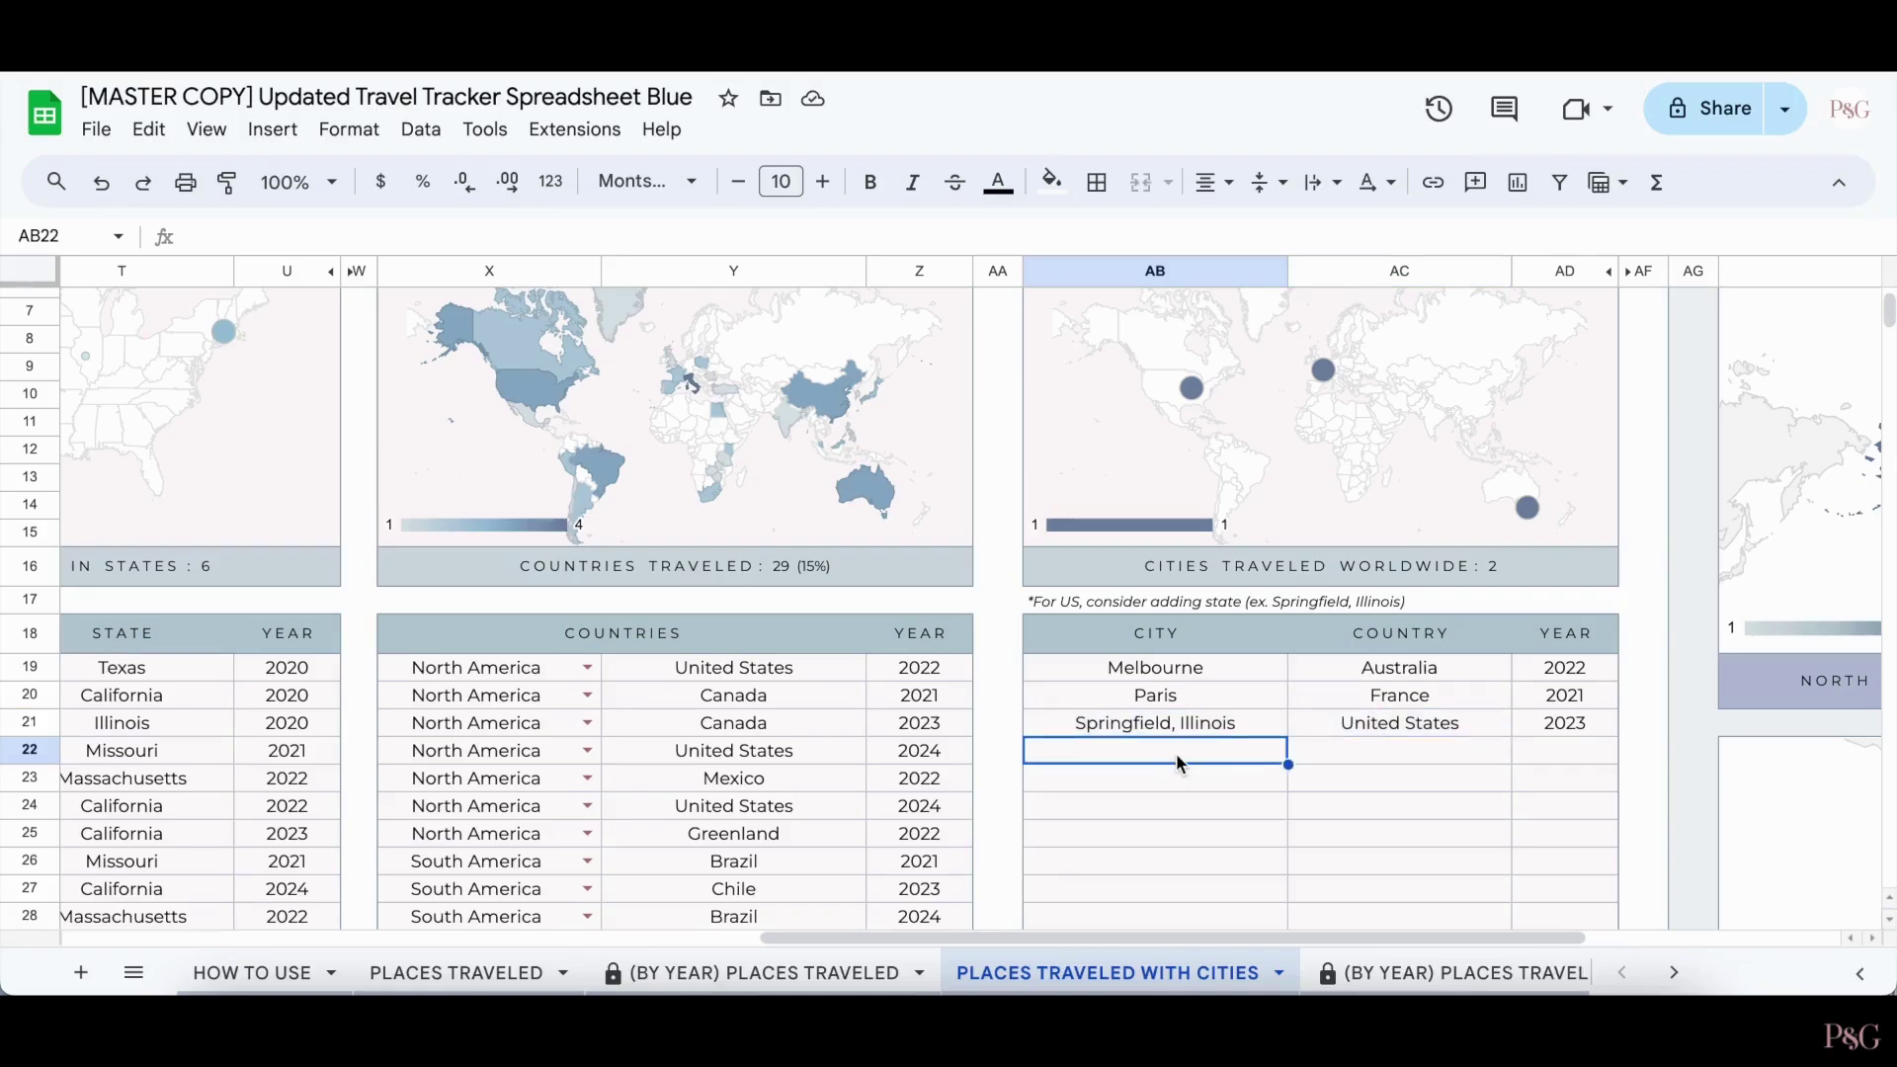
Step: Enter Lima, Peru with year 2023 in row 22 of the worldwide cities table
{"action": "type", "text": "Lima"}
{"action": "key", "text": "Tab"}
{"action": "type", "text": "Peru"}
{"action": "key", "text": "Return"}
{"action": "left_click", "coordinate": [1564, 750]}
{"action": "type", "text": "2023"}
{"action": "key", "text": "Return"}
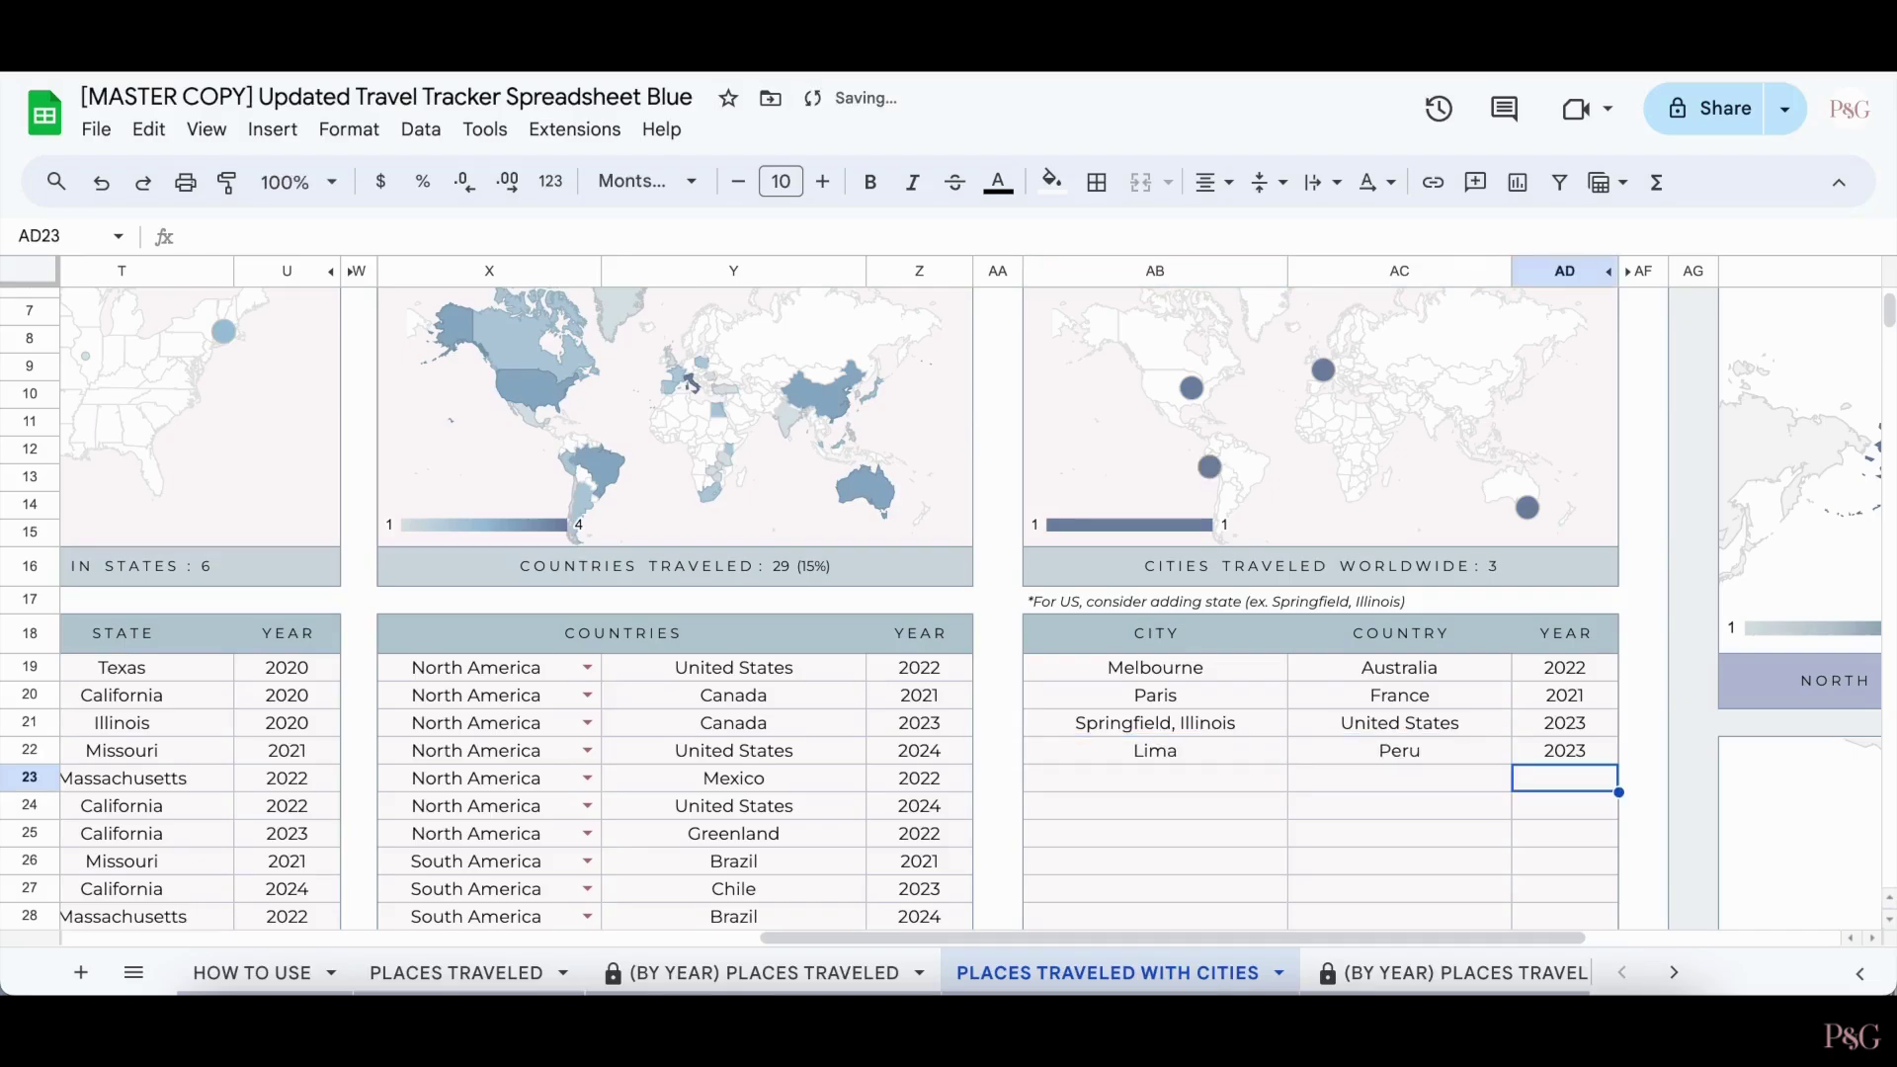
{"action": "left_click", "coordinate": [1508, 968]}
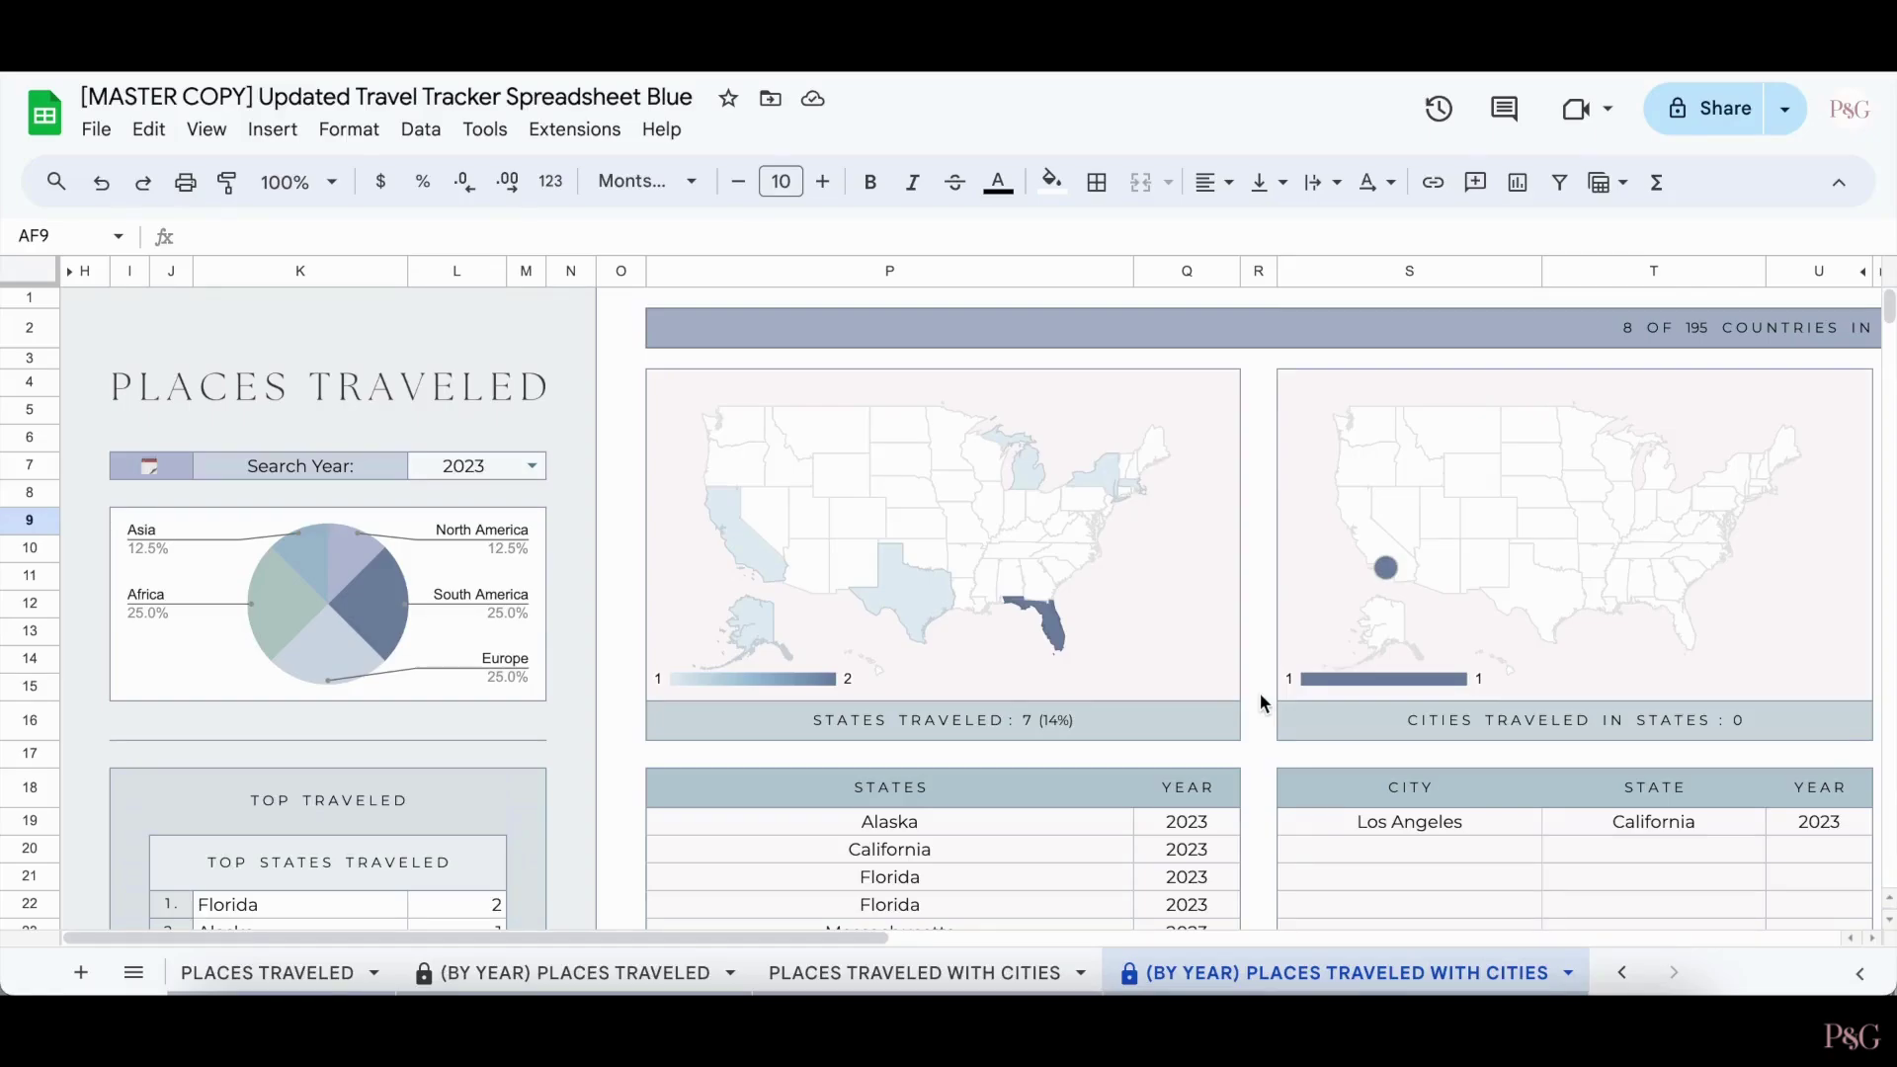
Step: Filter the by-year cities dashboard's Search Year to 2021
{"action": "left_click", "coordinate": [531, 465]}
{"action": "left_click", "coordinate": [513, 546]}
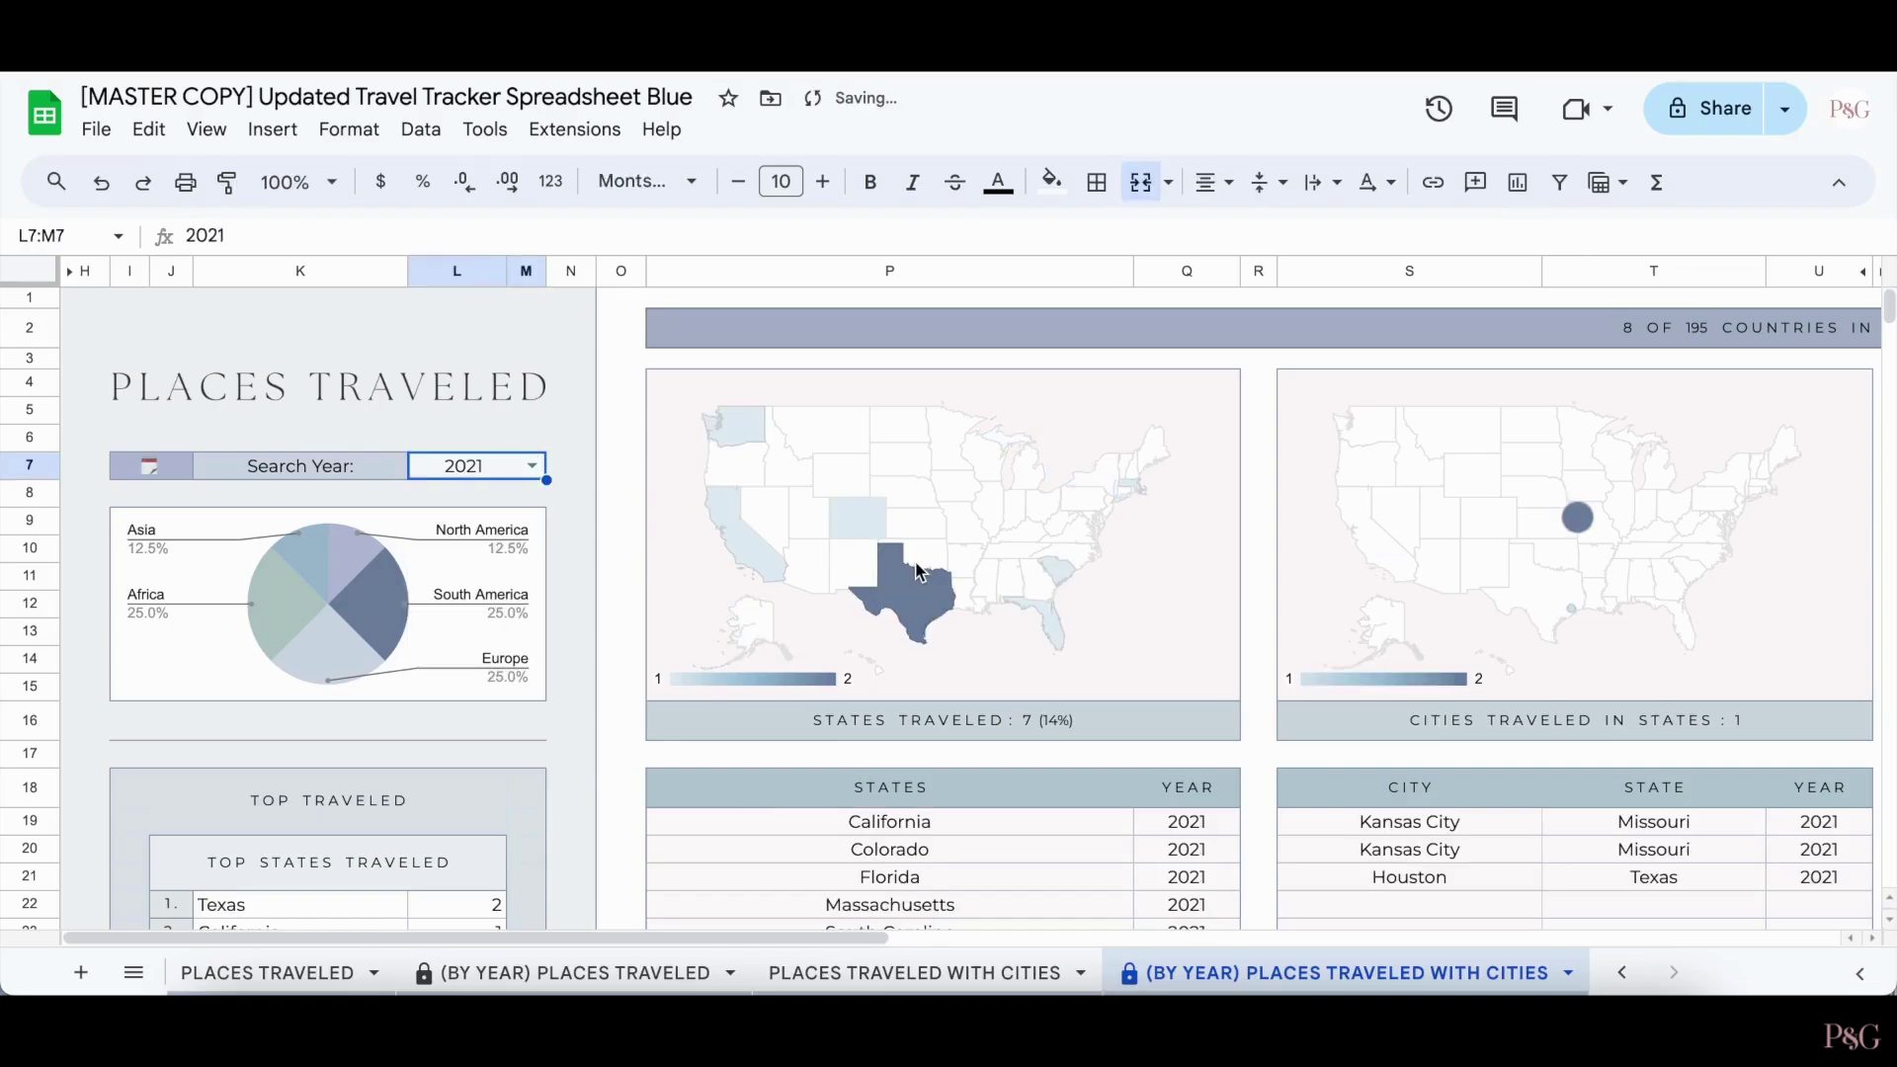
{"action": "scroll", "coordinate": [910, 571], "scroll_direction": "right", "scroll_amount": 1}
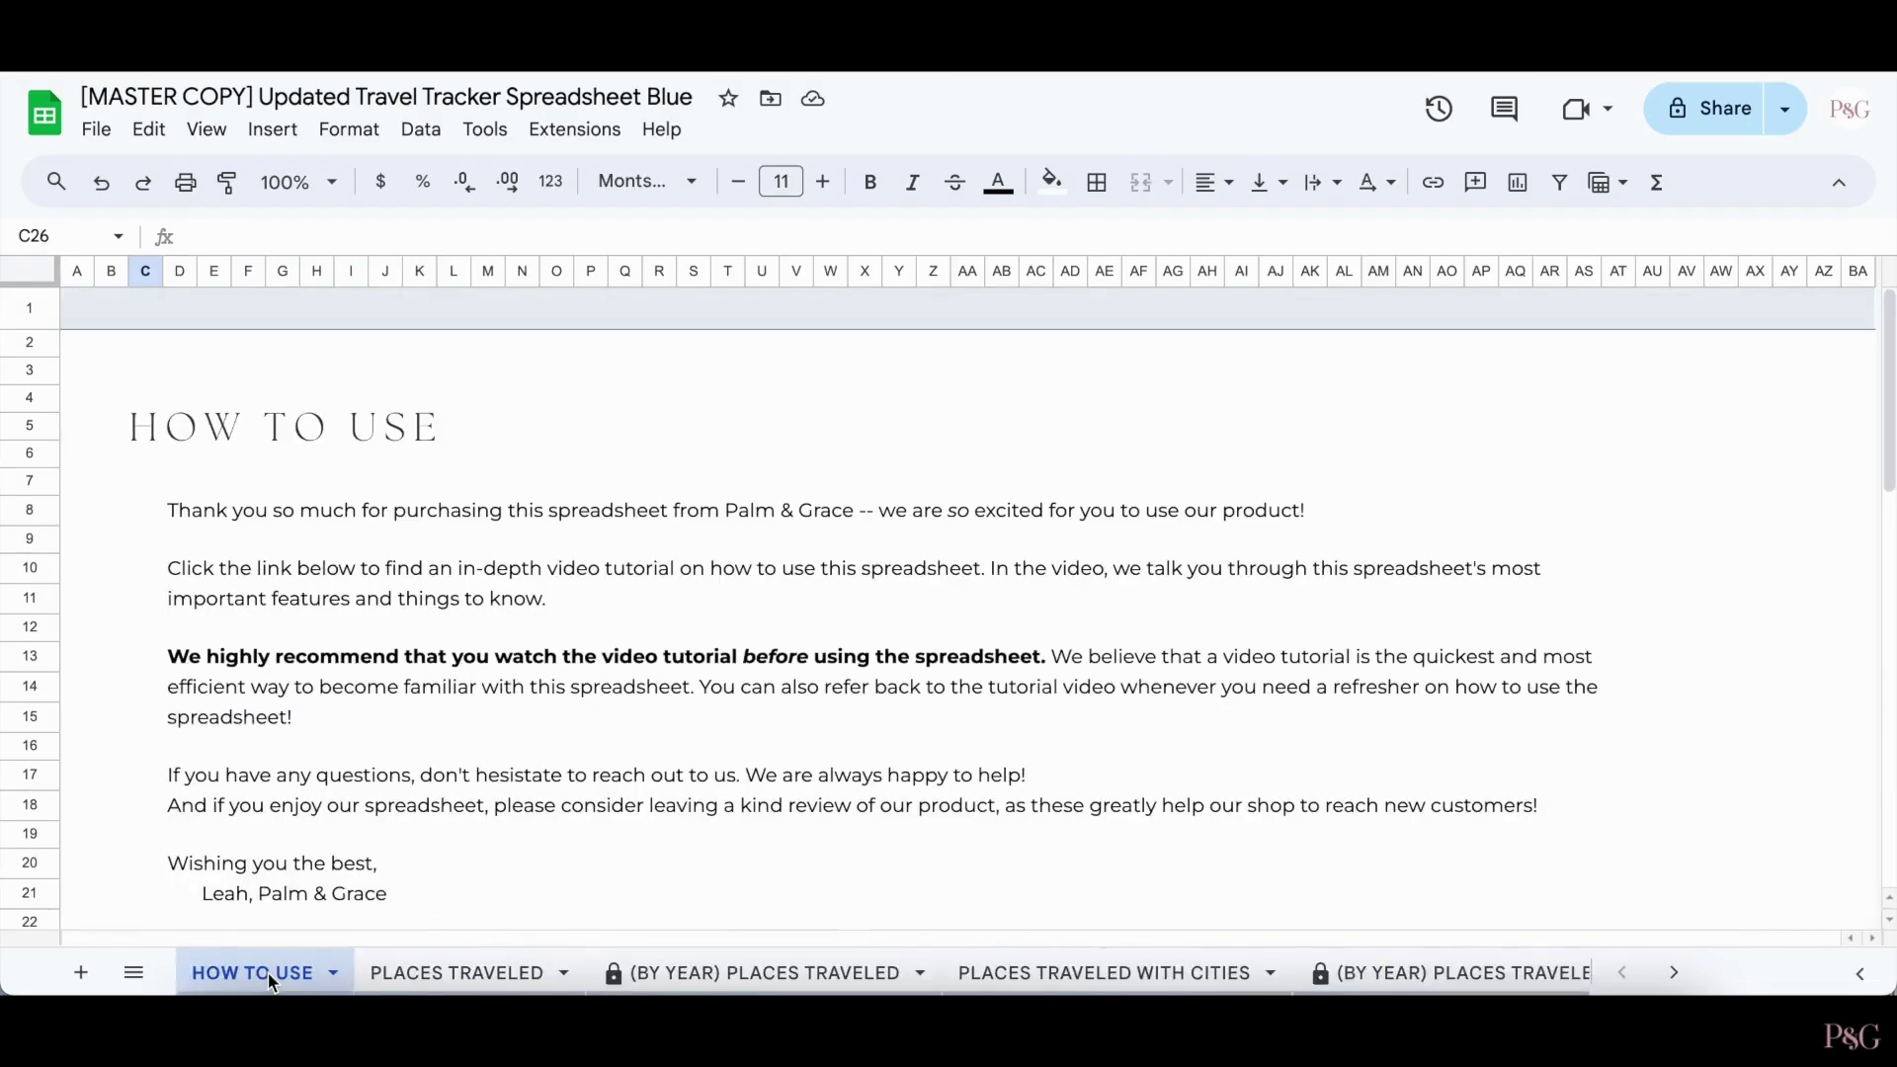